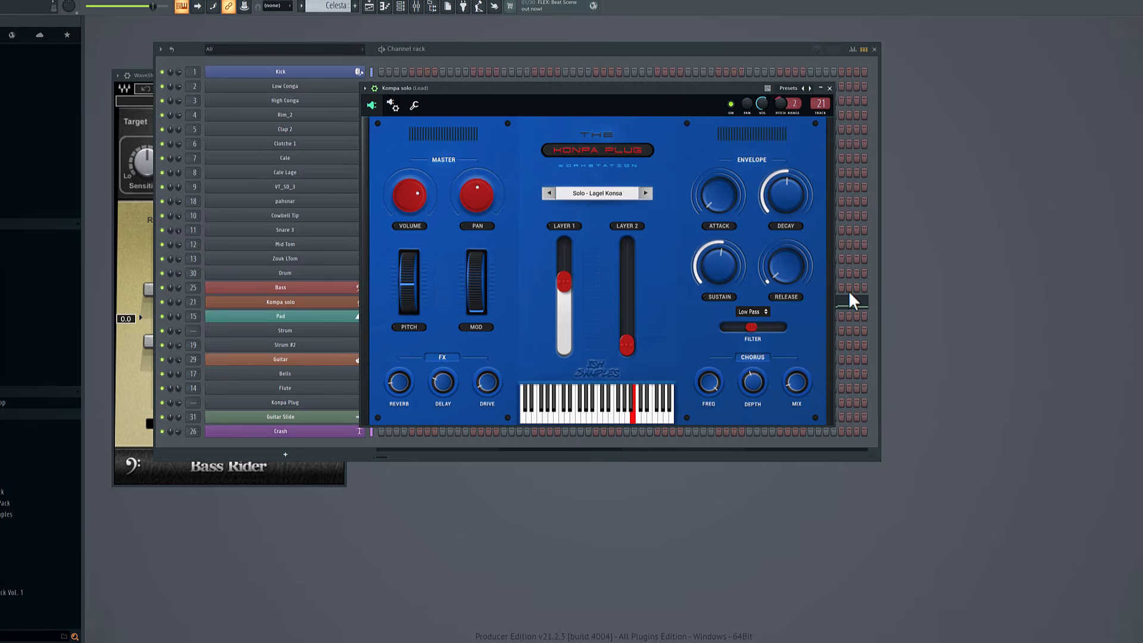
Review the Kompa solo channel's notes in the piano roll and return to its instrument window
{"action": "left_click", "coordinate": [852, 303]}
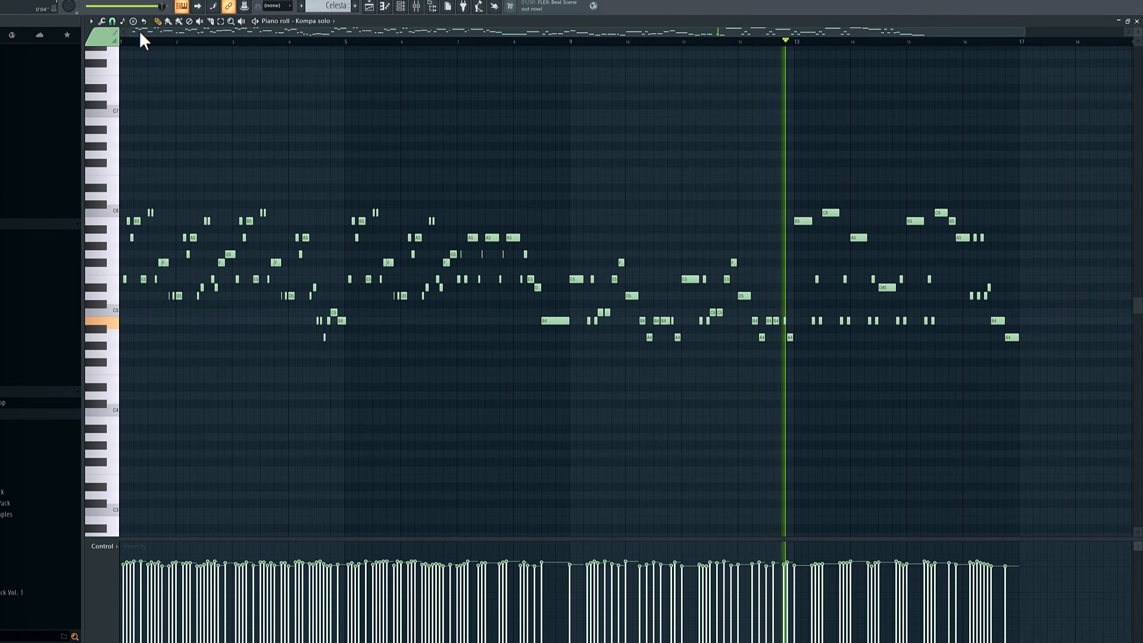
{"action": "left_click_drag", "start_coordinate": [133, 33], "coordinate": [631, 53]}
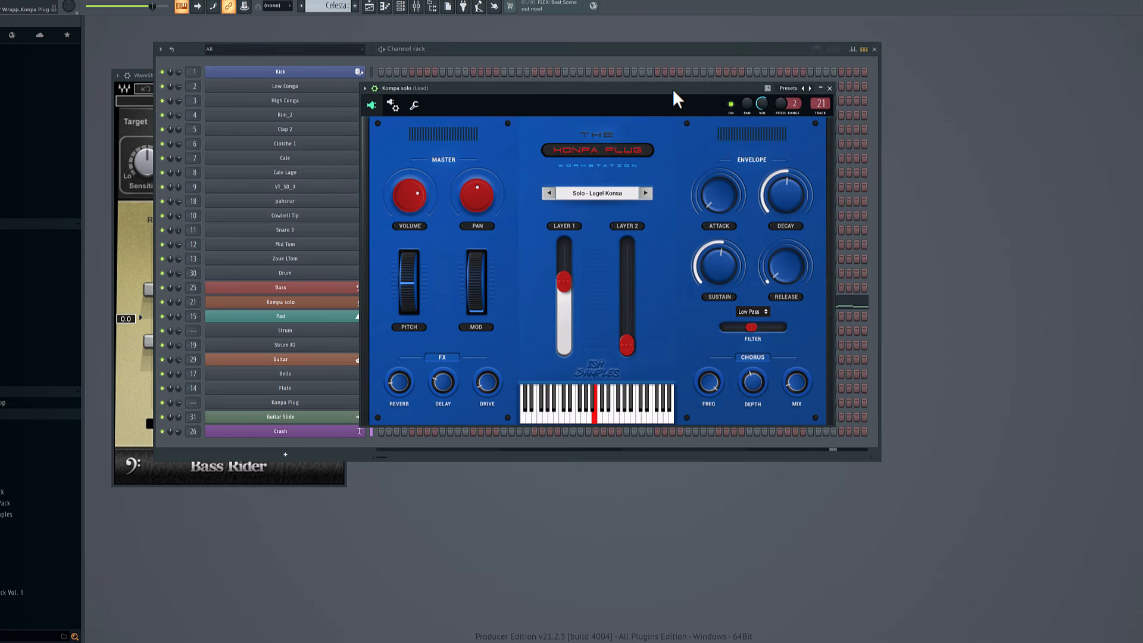
{"action": "left_click", "coordinate": [858, 309]}
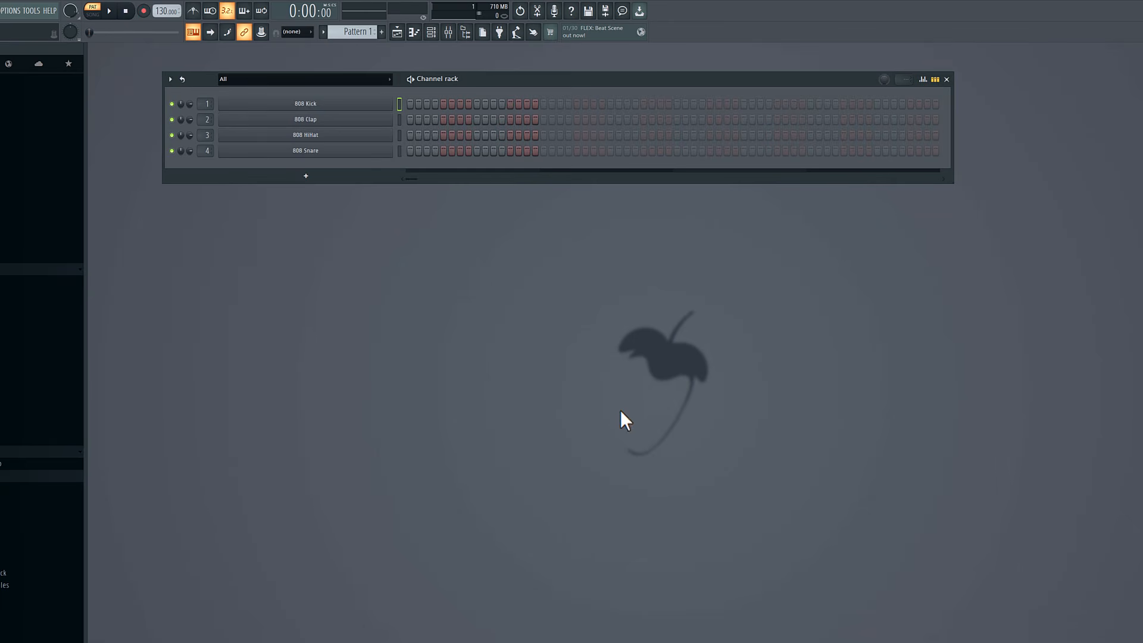
Move the Channel rack toward the middle of the workspace and narrow its channel name column
{"action": "left_click_drag", "start_coordinate": [400, 79], "coordinate": [347, 84]}
{"action": "left_click_drag", "start_coordinate": [485, 85], "coordinate": [565, 233]}
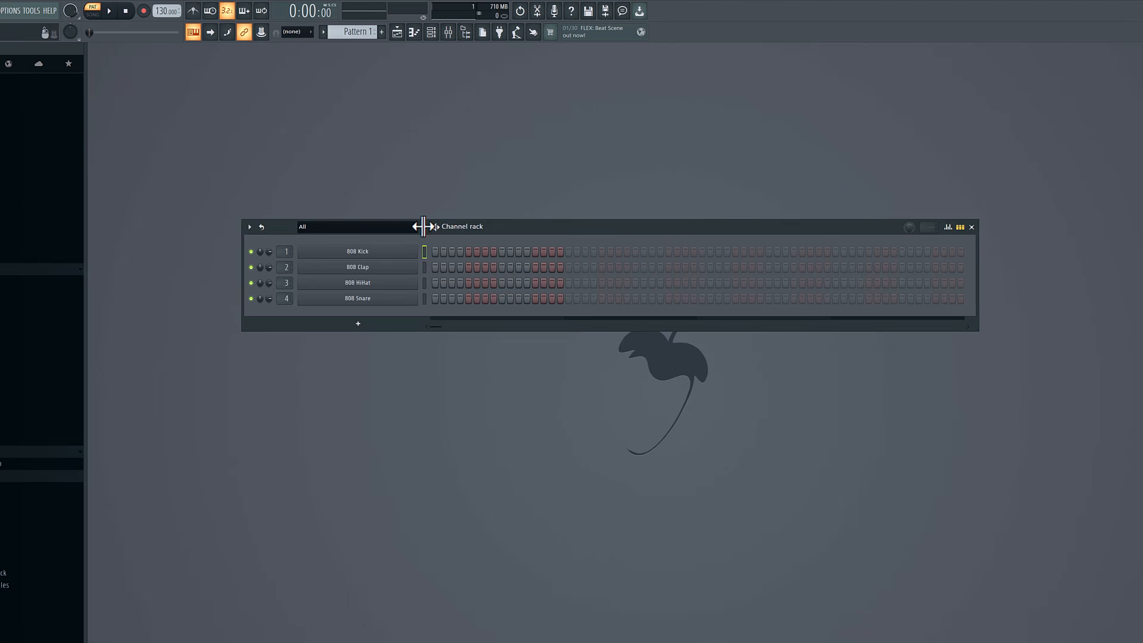
{"action": "left_click_drag", "start_coordinate": [424, 226], "coordinate": [418, 226]}
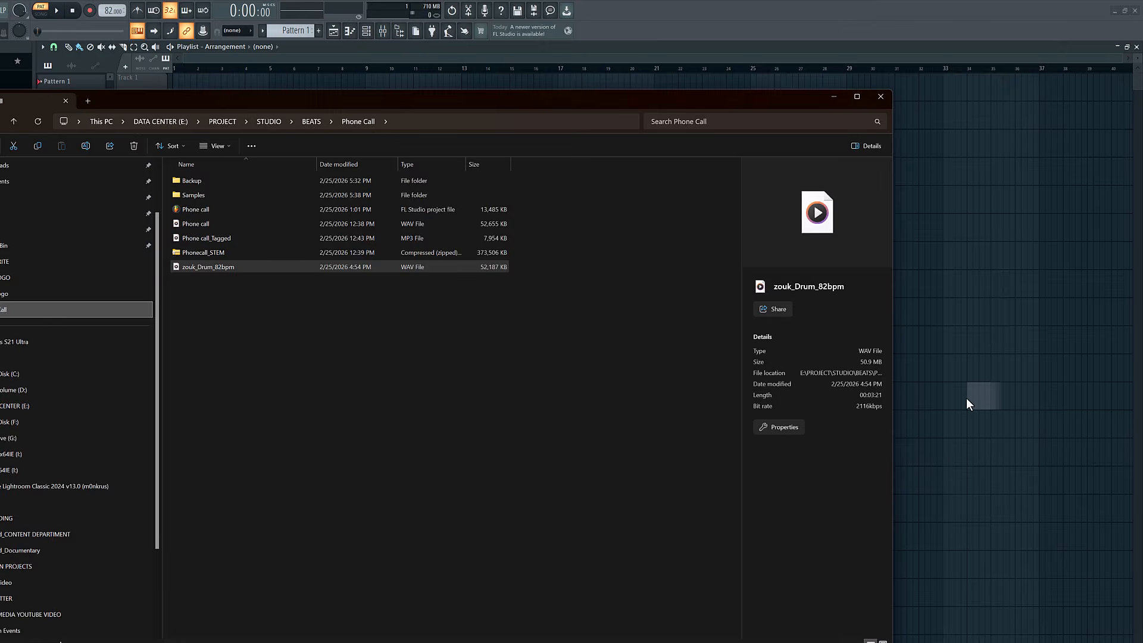
Place the zouk_Drum_82bpm audio file at the start of Track 6 in the playlist
{"action": "left_click_drag", "start_coordinate": [971, 401], "coordinate": [214, 219]}
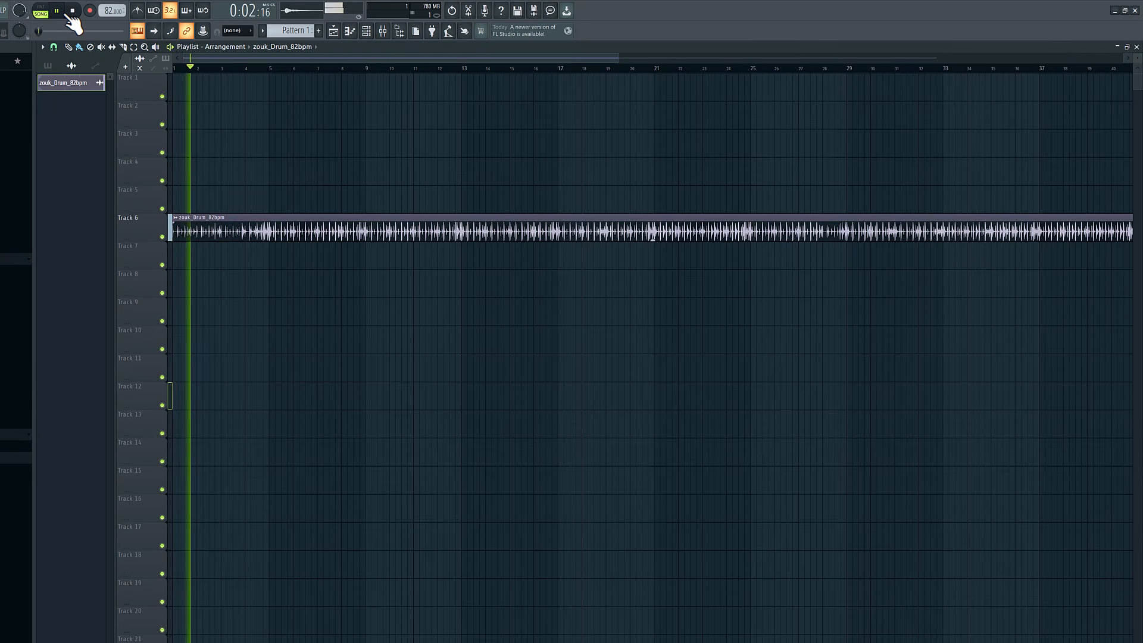
{"action": "left_click", "coordinate": [145, 10]}
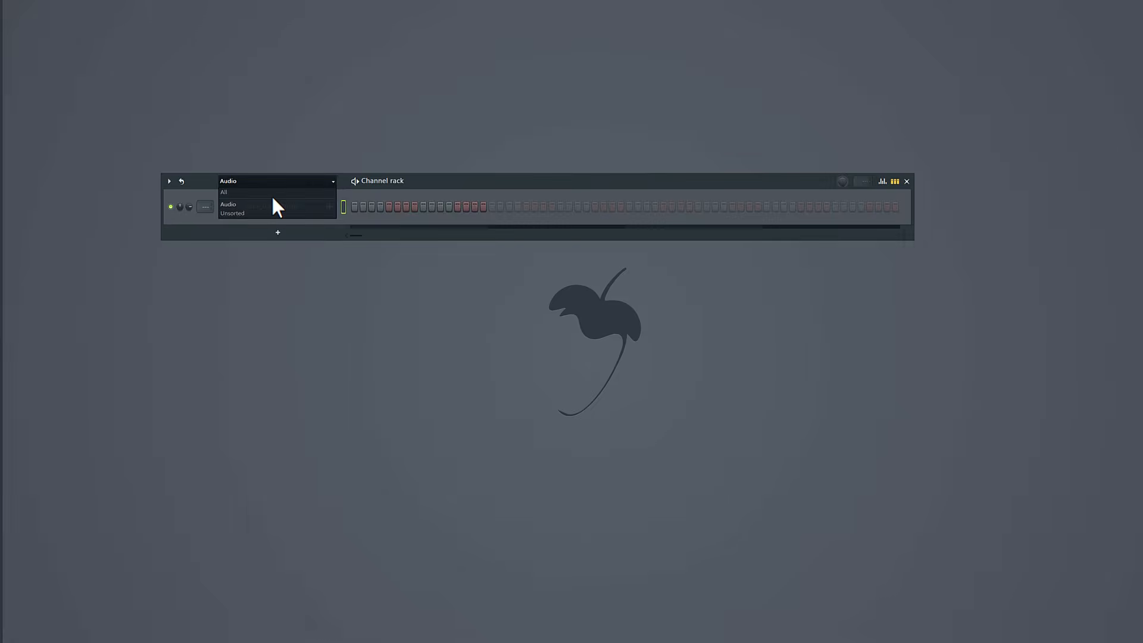
Show all channels in the Channel rack and insert an M1 instrument above the 808 Snare channel
{"action": "left_click", "coordinate": [272, 194]}
{"action": "right_click", "coordinate": [282, 267]}
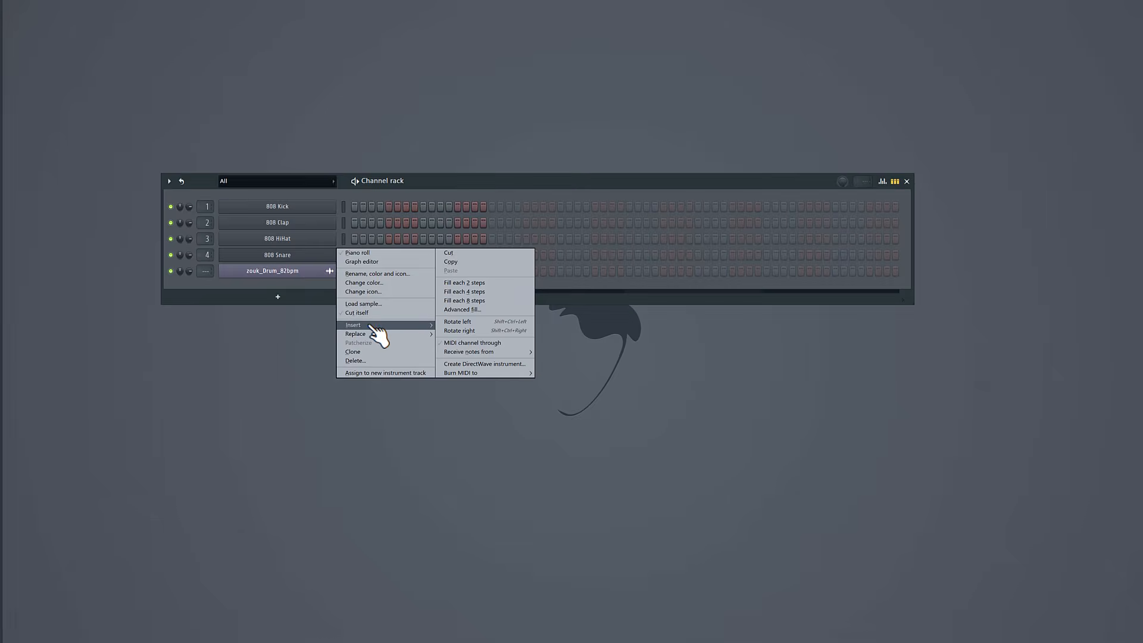
{"action": "mouse_move", "coordinate": [371, 326]}
{"action": "left_click", "coordinate": [477, 430]}
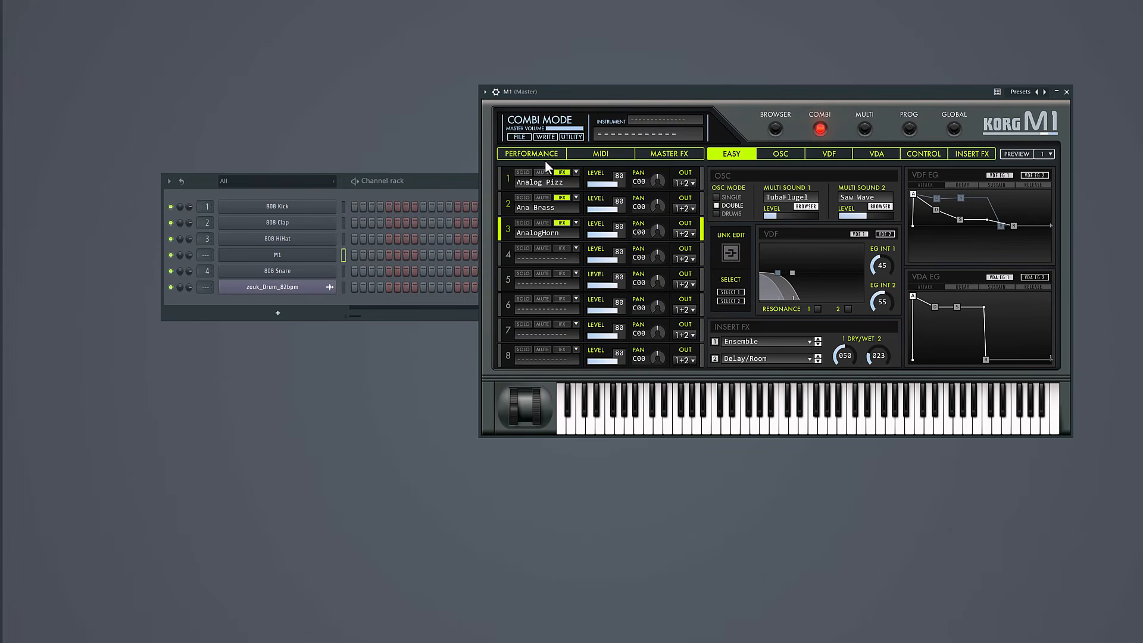
Clear all programs from the M1's combi slots
{"action": "left_click", "coordinate": [572, 136]}
{"action": "left_click", "coordinate": [594, 195]}
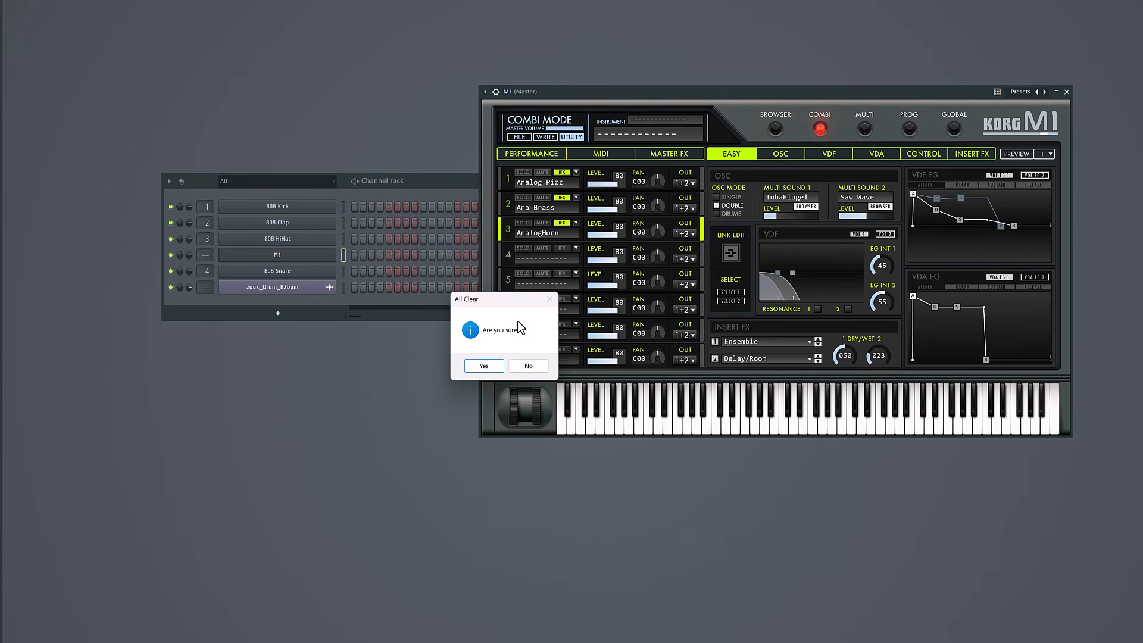
{"action": "left_click", "coordinate": [484, 366]}
Load the strings program Softstring (card M02, number 67) into the M1's first combi slot
{"action": "left_click", "coordinate": [576, 173]}
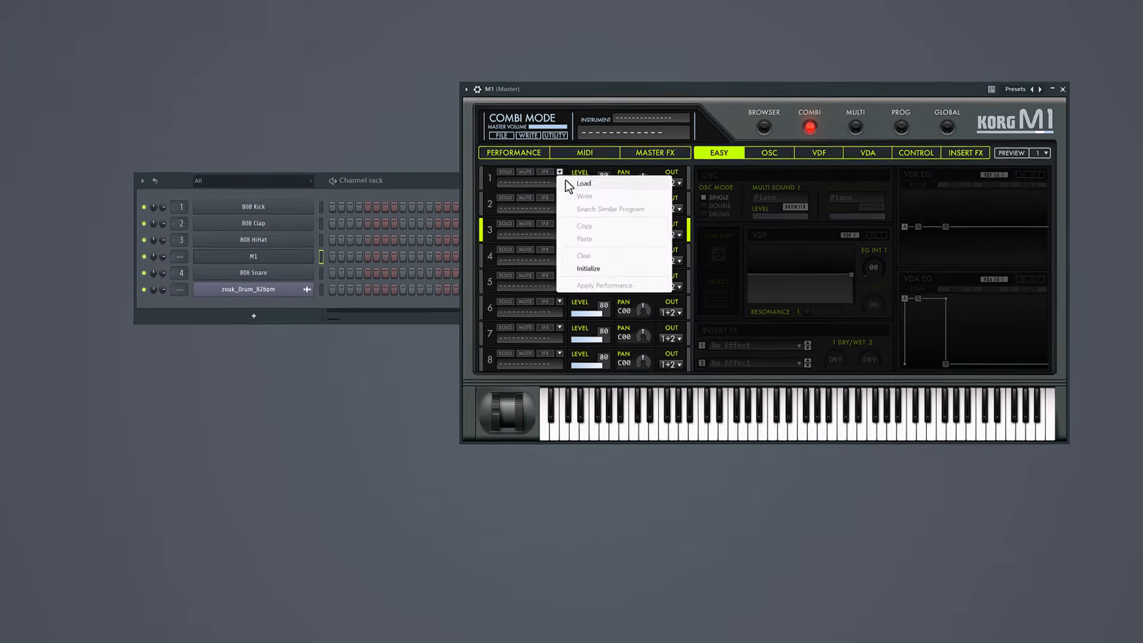
{"action": "left_click", "coordinate": [566, 181]}
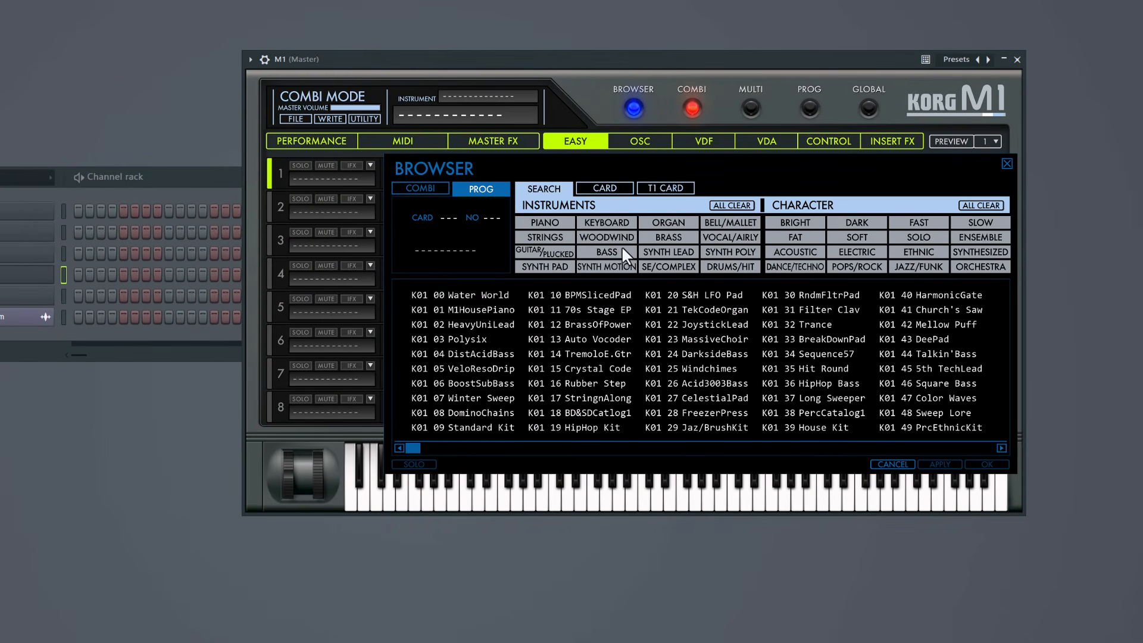
{"action": "left_click", "coordinate": [566, 239]}
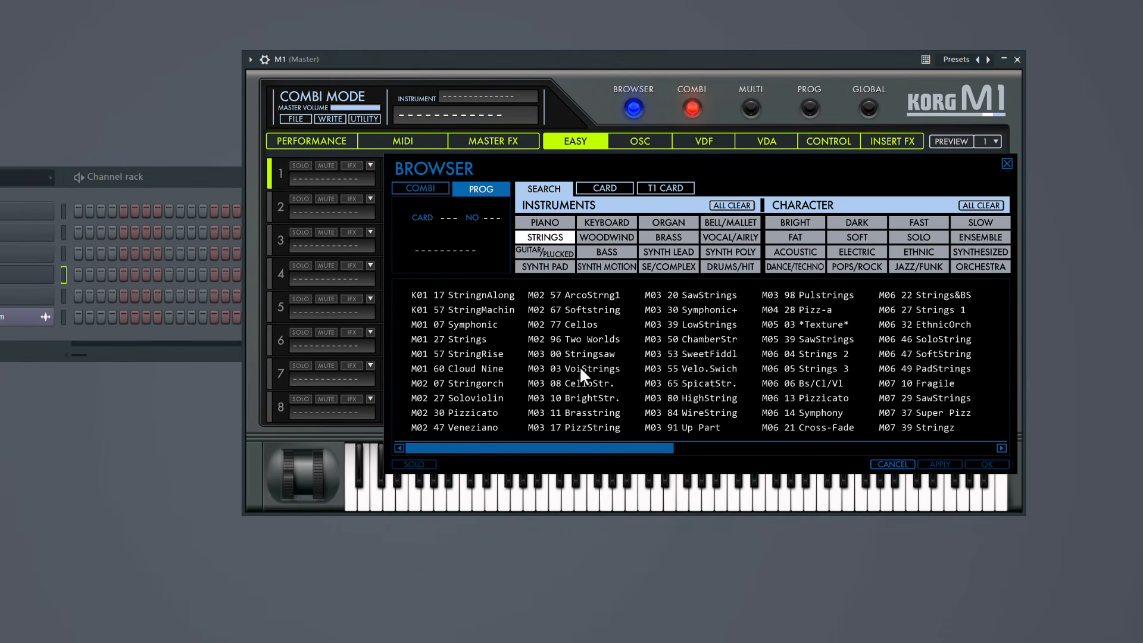
{"action": "left_click", "coordinate": [594, 308]}
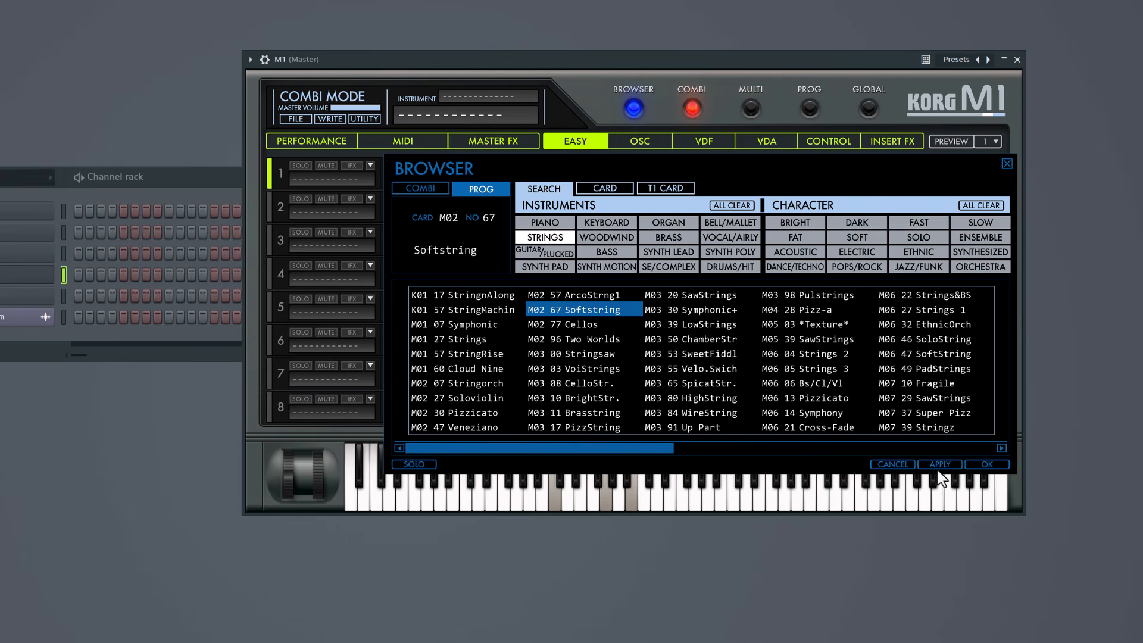
{"action": "left_click", "coordinate": [986, 465]}
Write two half-bar chords in bar 1 of the Strings piano roll: E4-G4-B4-E5 and C4-E4-G4-C5
{"action": "left_click", "coordinate": [138, 334]}
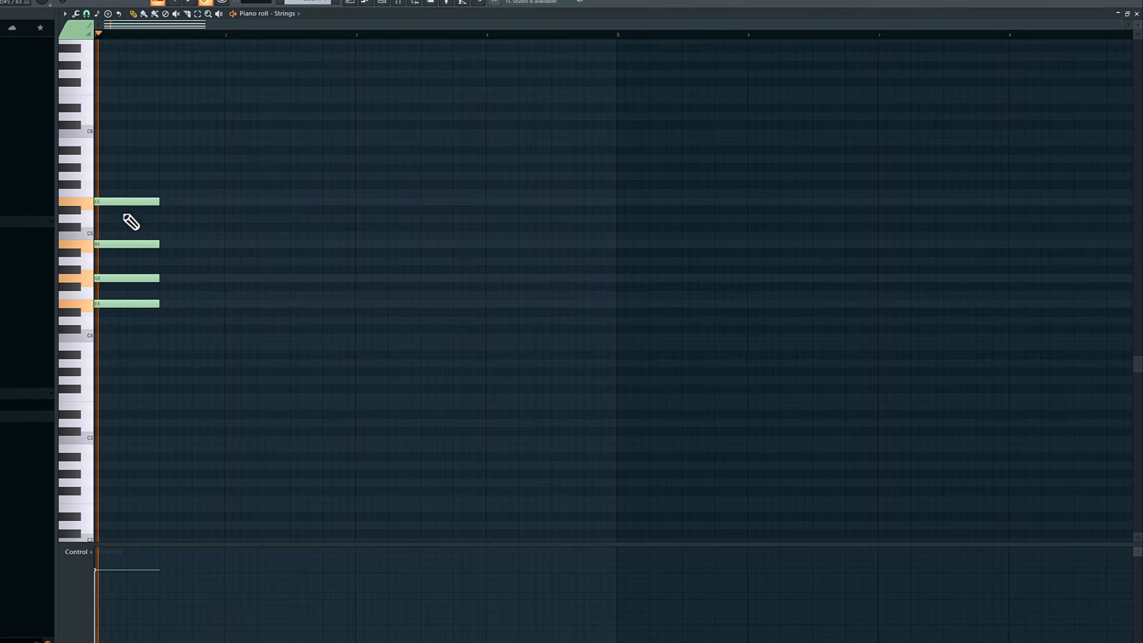
{"action": "key", "text": "space"}
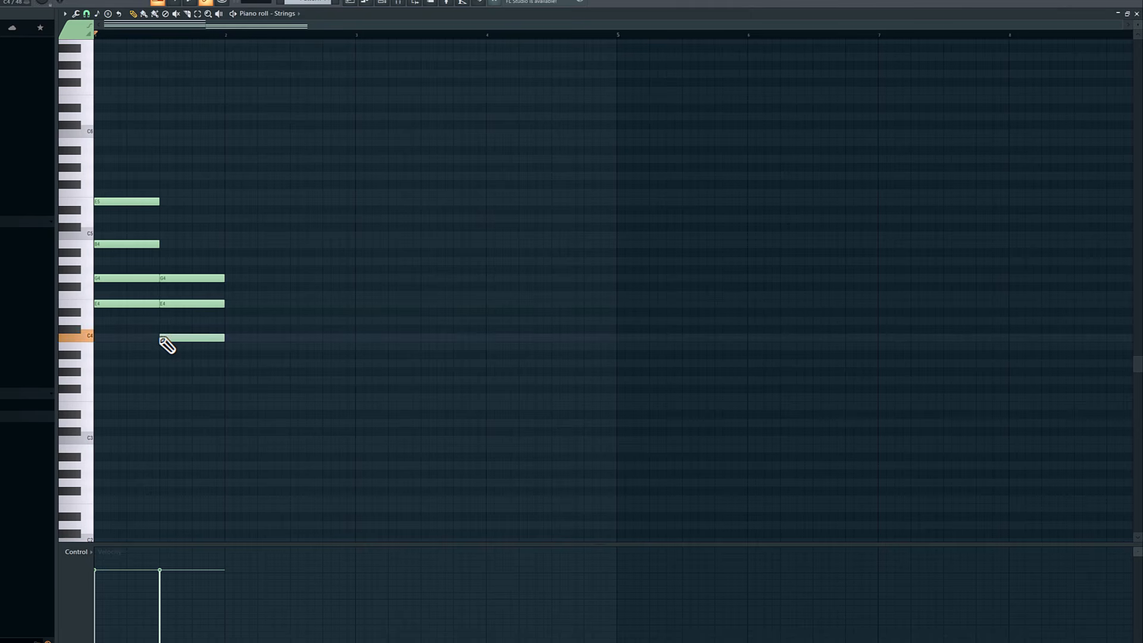
{"action": "key", "text": "space"}
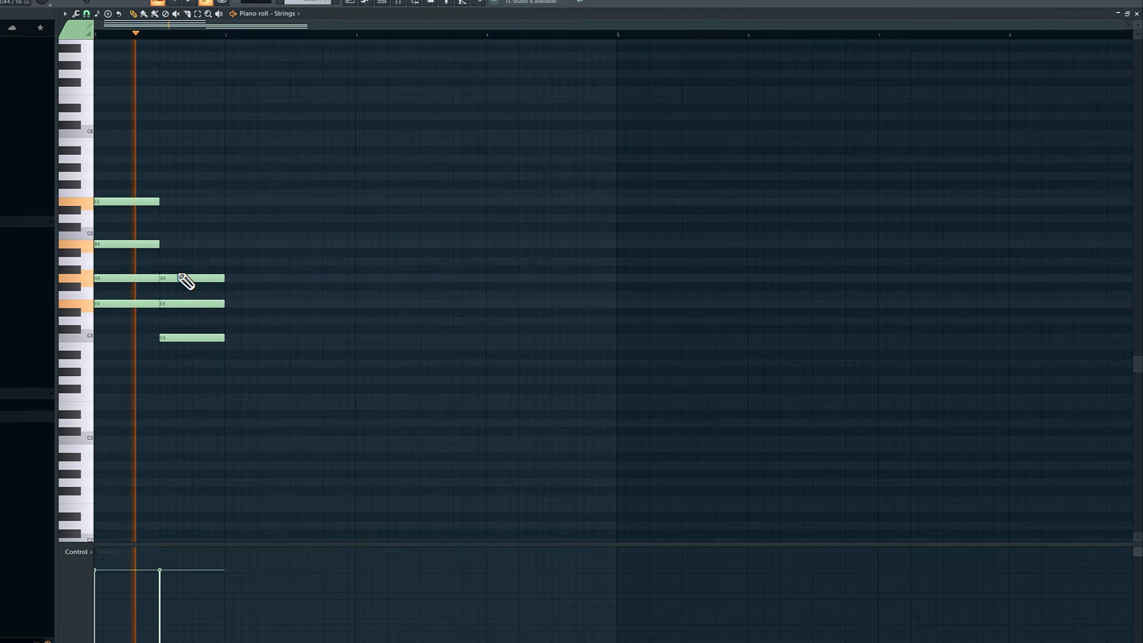
{"action": "key", "text": "space"}
{"action": "key", "text": "space"}
{"action": "left_click", "coordinate": [162, 235]}
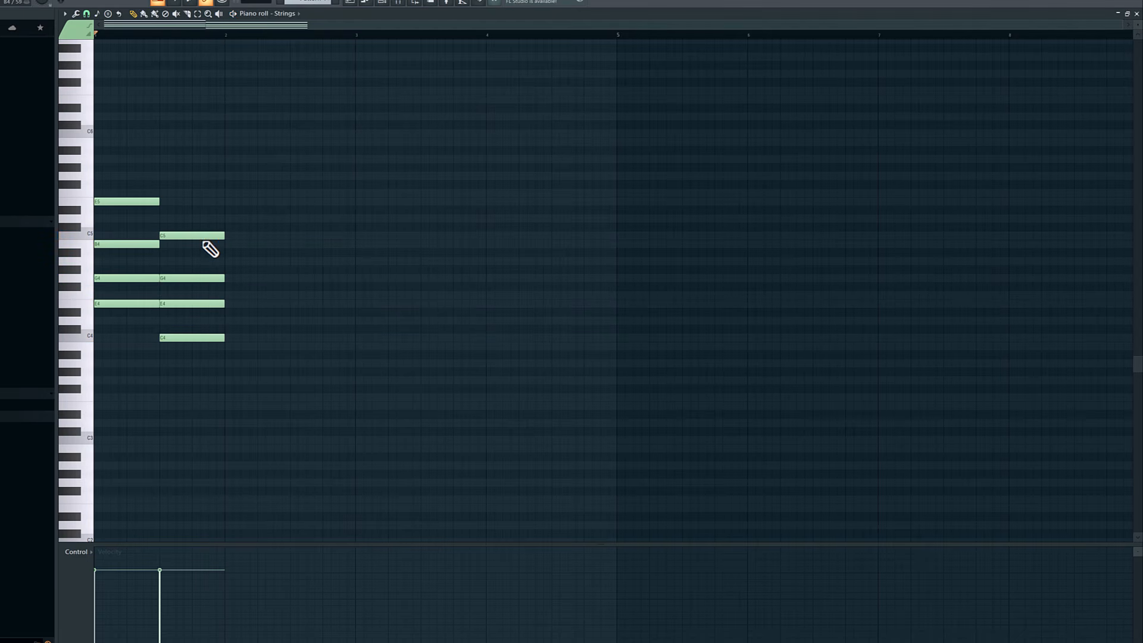
Add a half-bar chord of D4, F#4, A4 and D5 at the start of bar 2, checking it with playback
{"action": "key", "text": "space"}
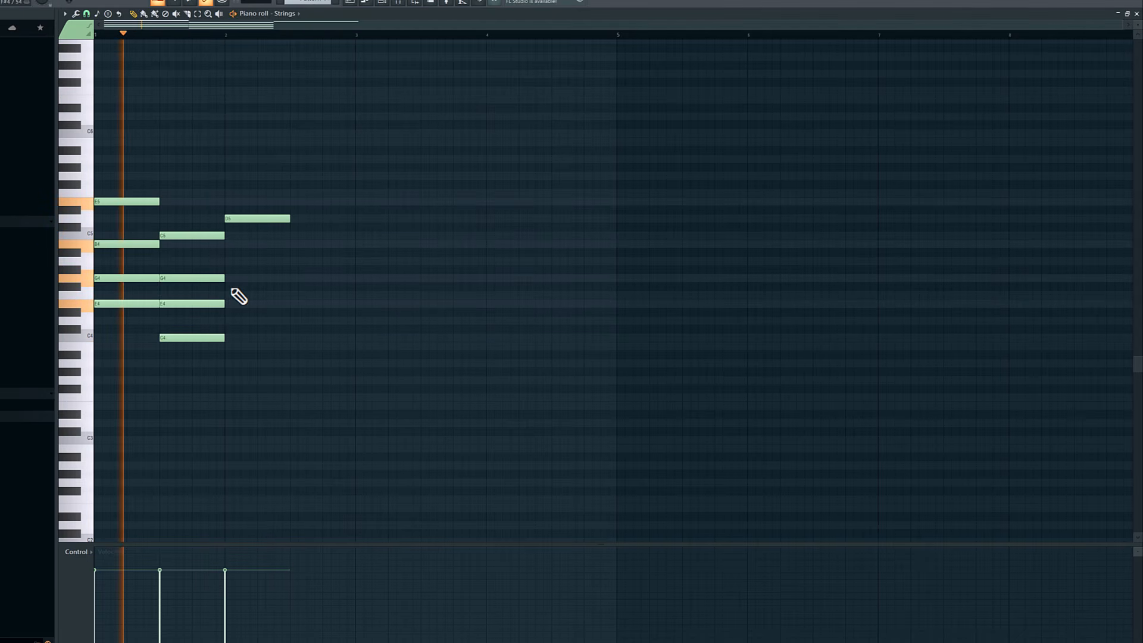
{"action": "left_click", "coordinate": [226, 261]}
{"action": "left_click", "coordinate": [233, 296]}
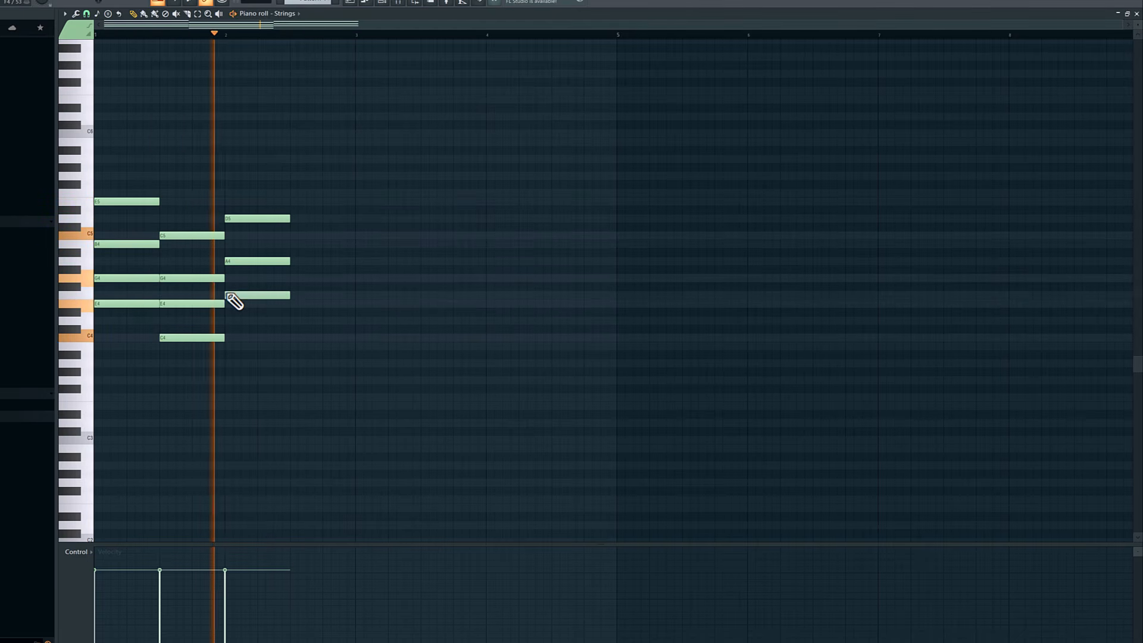
{"action": "key", "text": "space"}
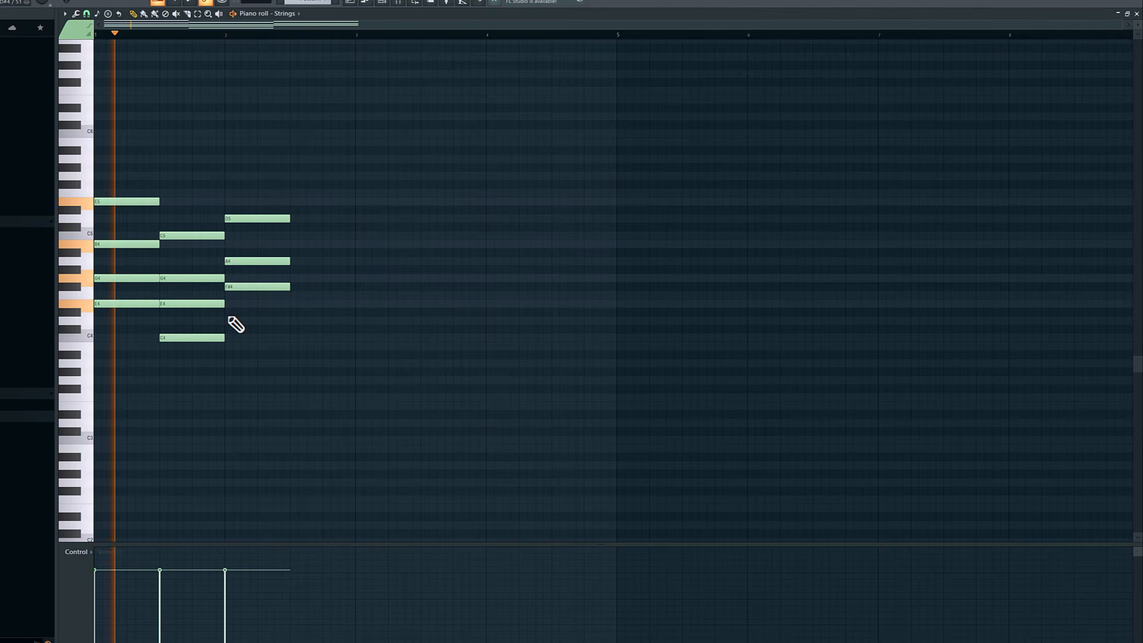
{"action": "left_click", "coordinate": [227, 322]}
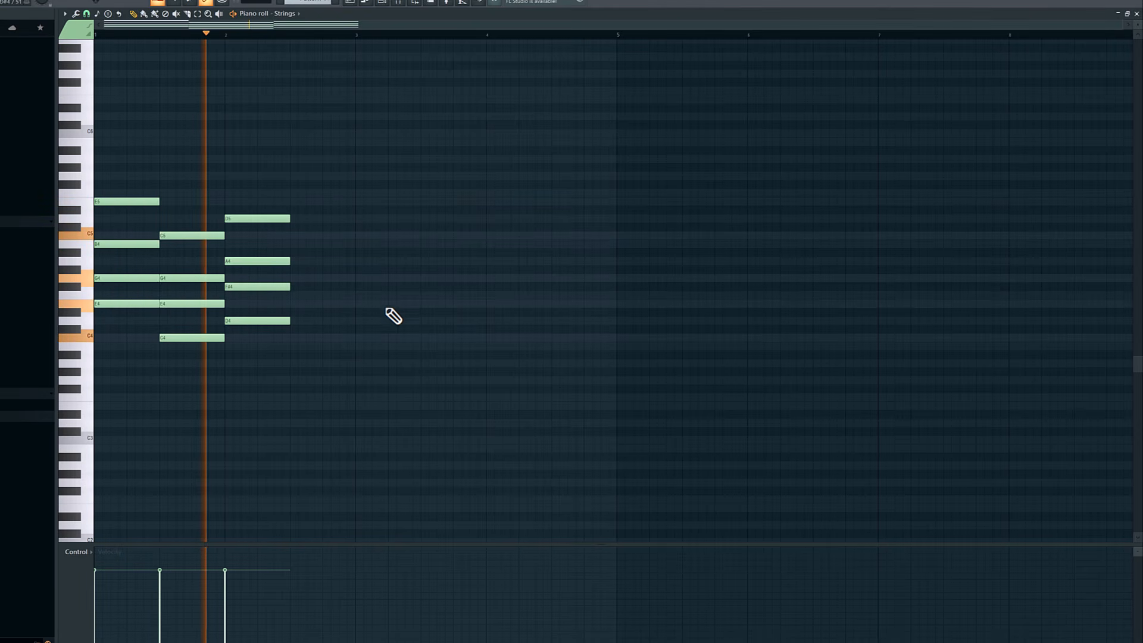
{"action": "key", "text": "space"}
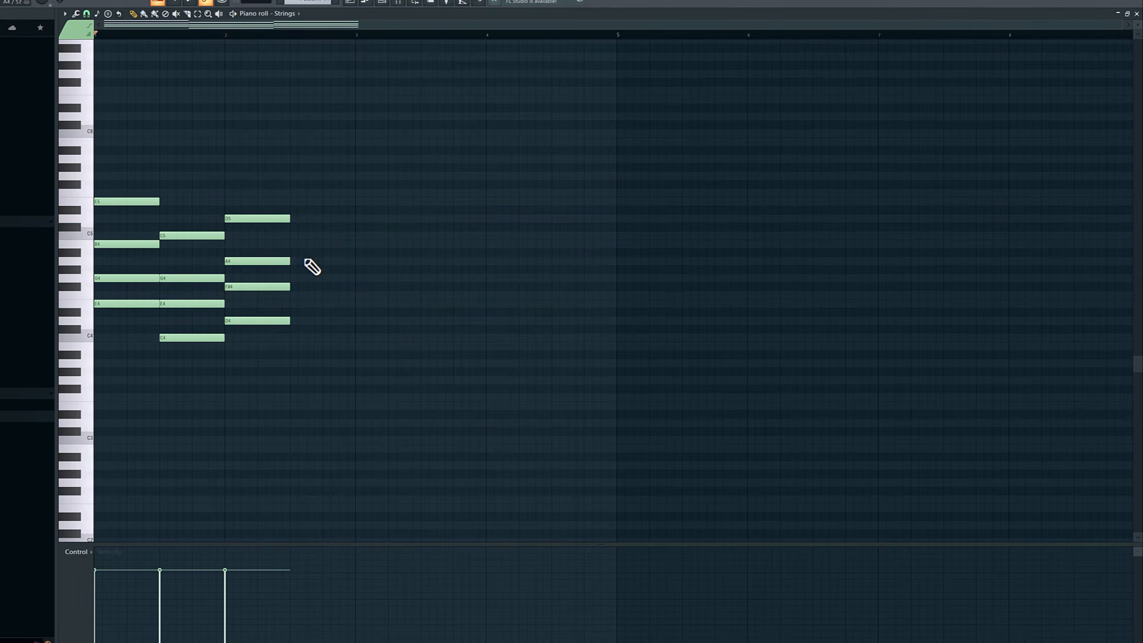
Add a half-bar chord of B3, D#4, A4 and D#5 in the second half of bar 2
{"action": "key", "text": "space"}
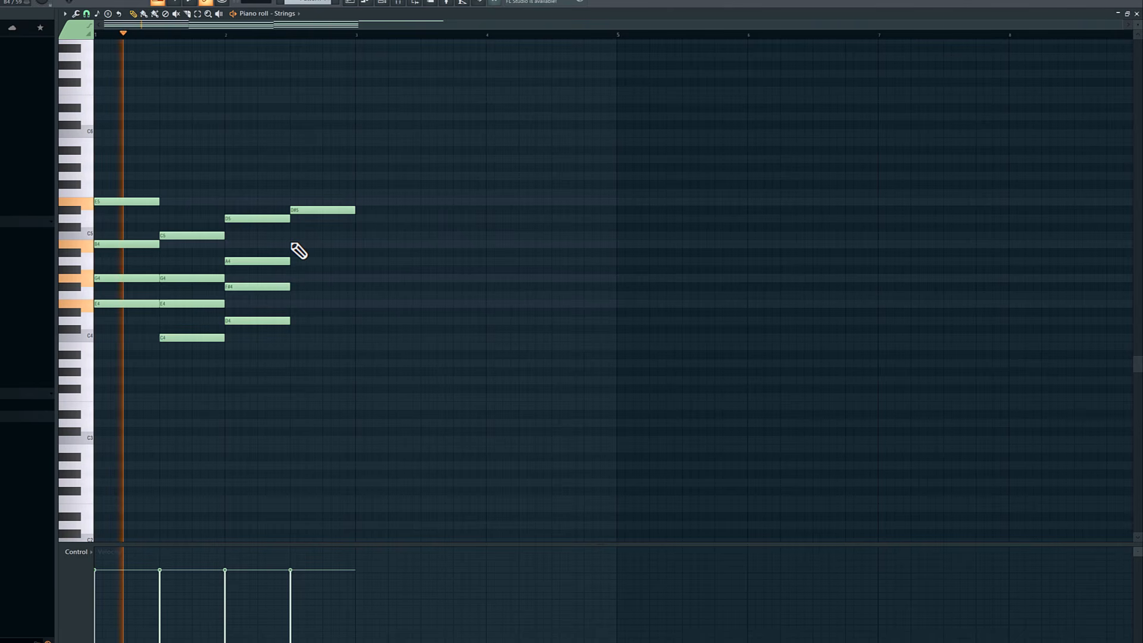
{"action": "left_click", "coordinate": [294, 262]}
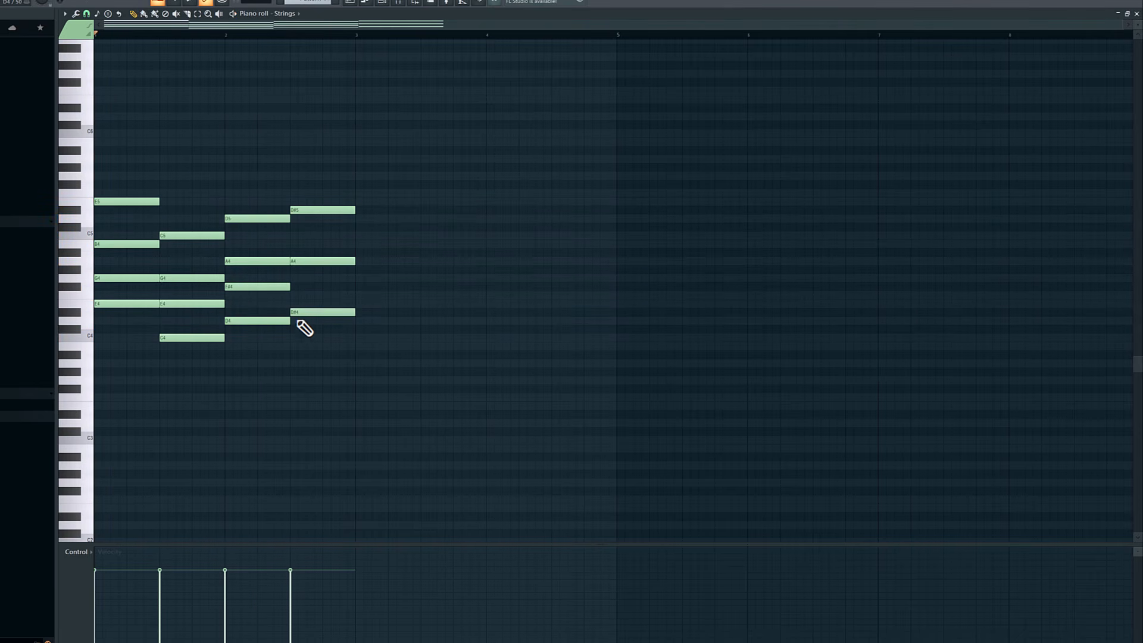
{"action": "key", "text": "space"}
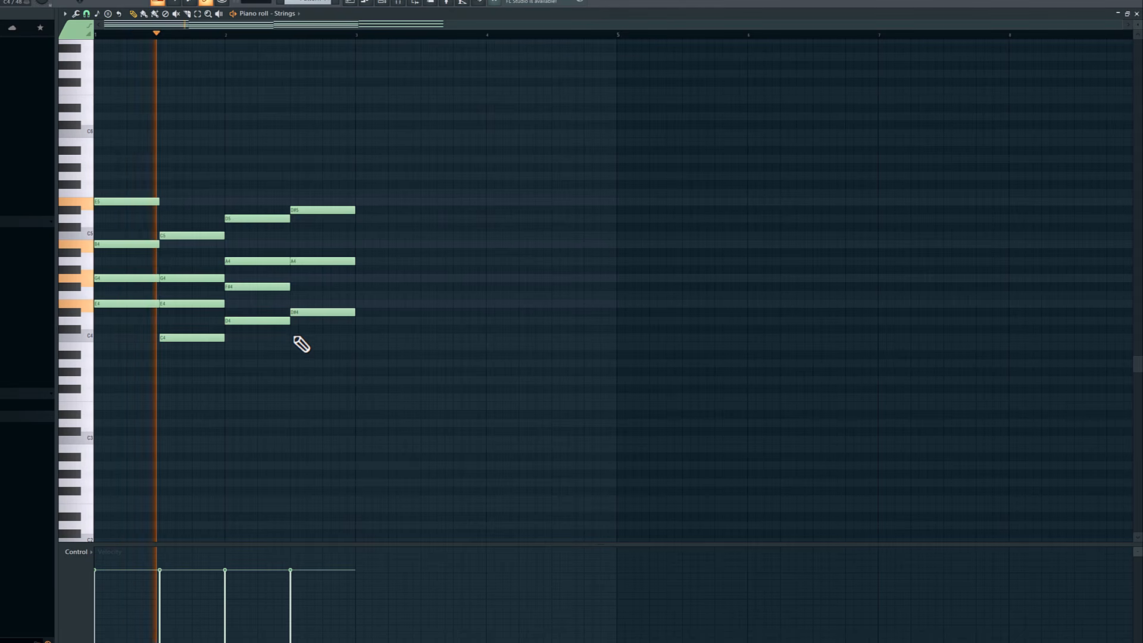
{"action": "left_click", "coordinate": [292, 338]}
{"action": "left_click_drag", "start_coordinate": [292, 339], "coordinate": [301, 347]}
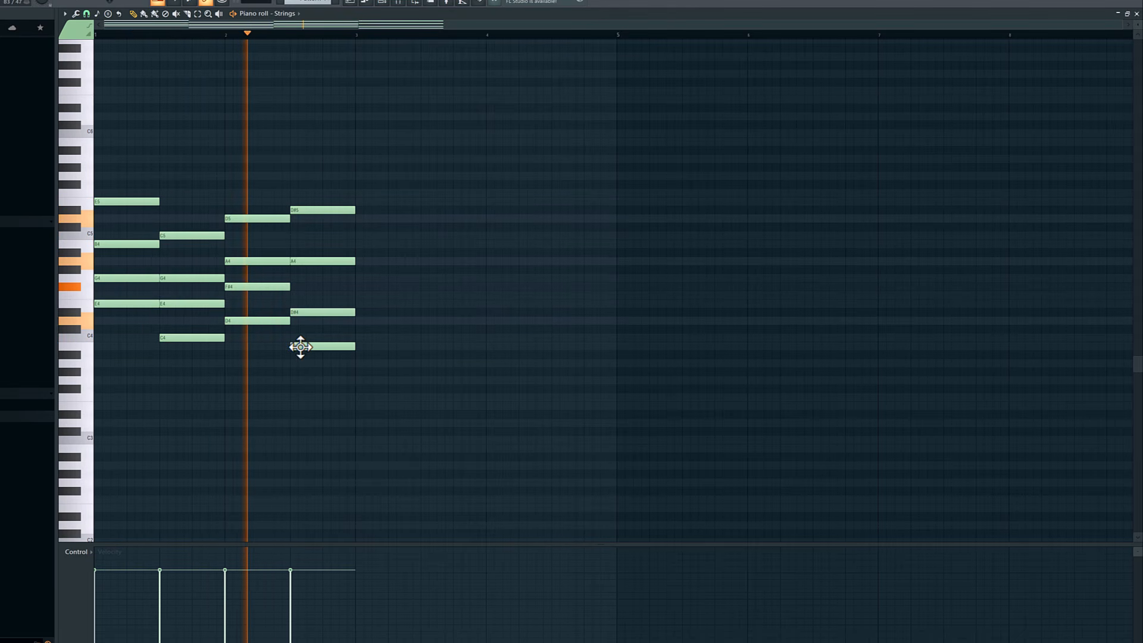
Duplicate the two-bar chord progression into bars 3 and 4, deselect the notes and close the piano roll
{"action": "key", "text": "ctrl+a"}
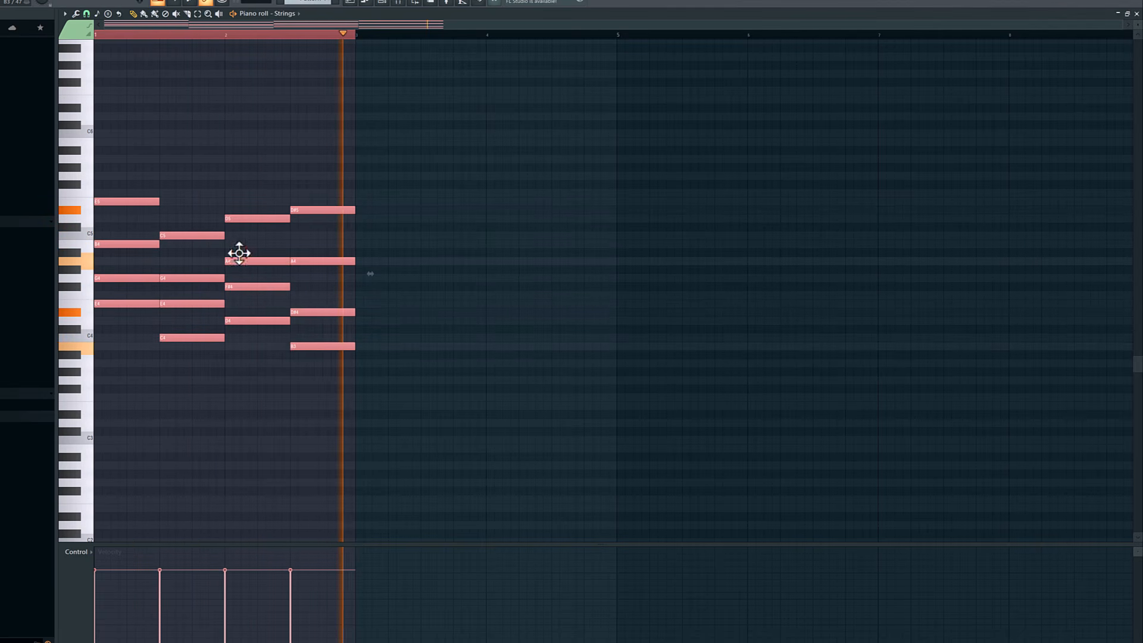
{"action": "key", "text": "ctrl+b"}
{"action": "key", "text": "ctrl+d"}
{"action": "key", "text": "space"}
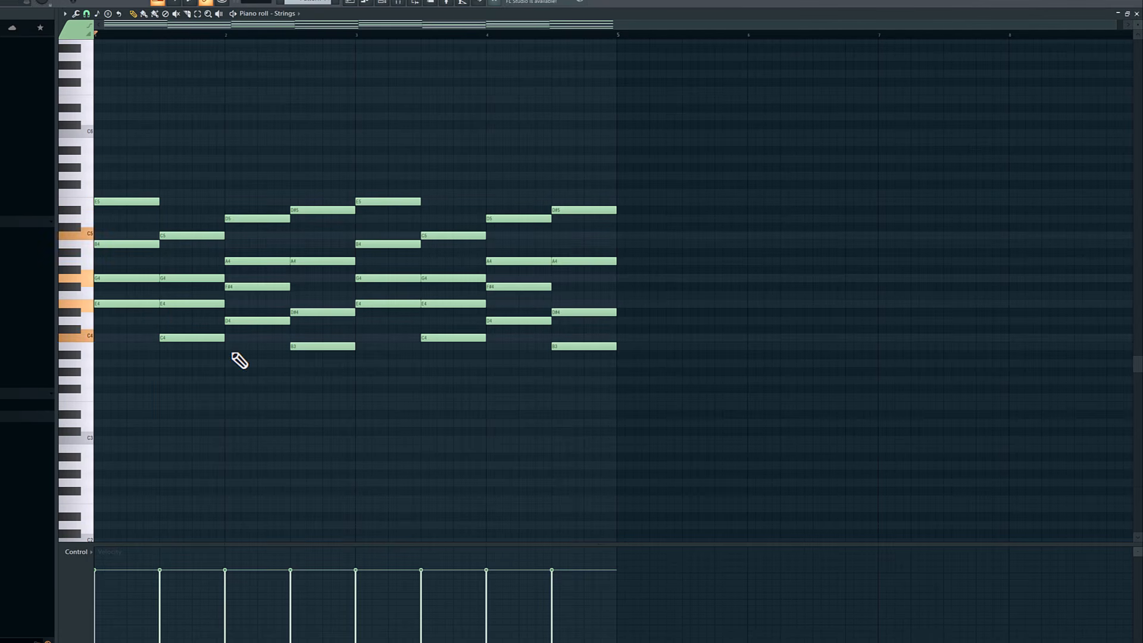
{"action": "left_click", "coordinate": [1137, 13]}
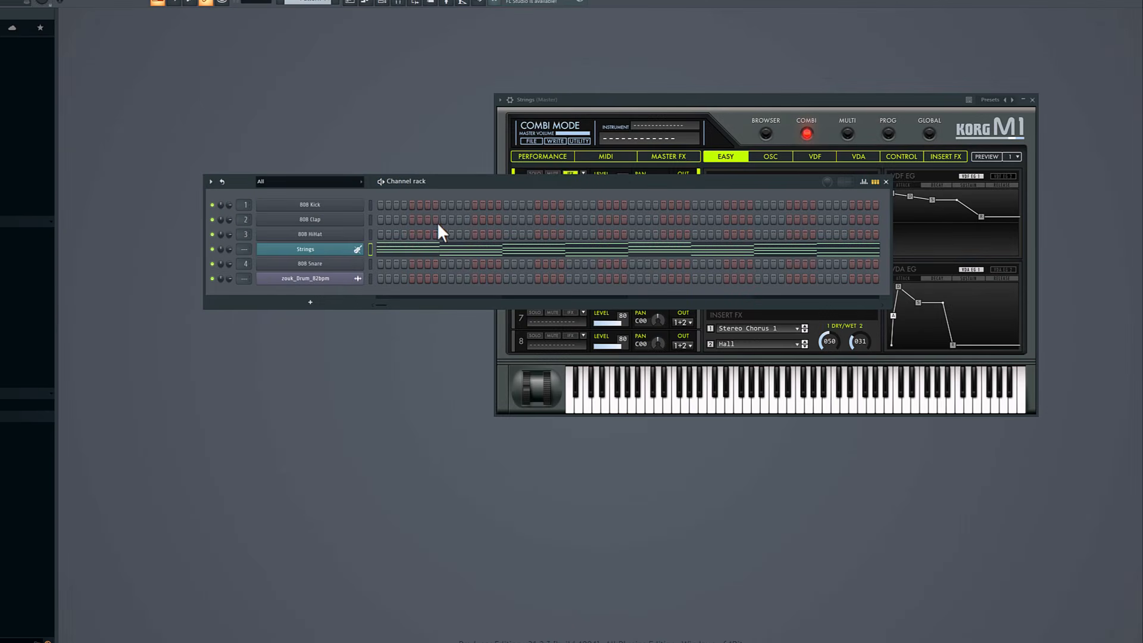
Play the Strings pattern and set the dry/wet of the M1's second insert effect, Hall, to 056
{"action": "left_click", "coordinate": [336, 255]}
{"action": "left_click", "coordinate": [338, 257]}
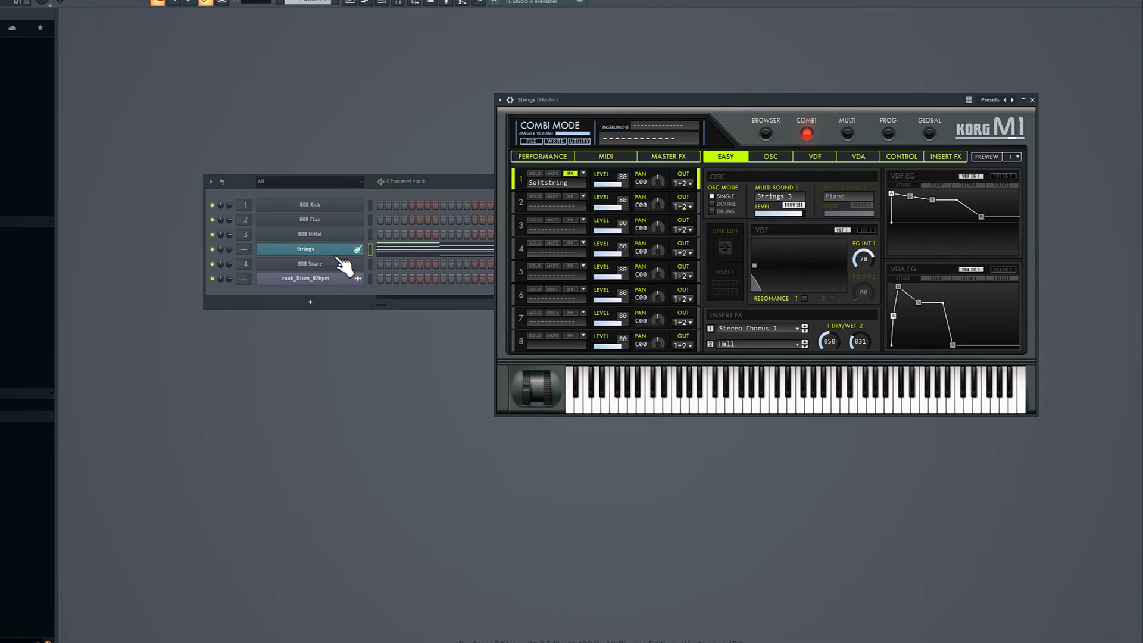
{"action": "key", "text": "space"}
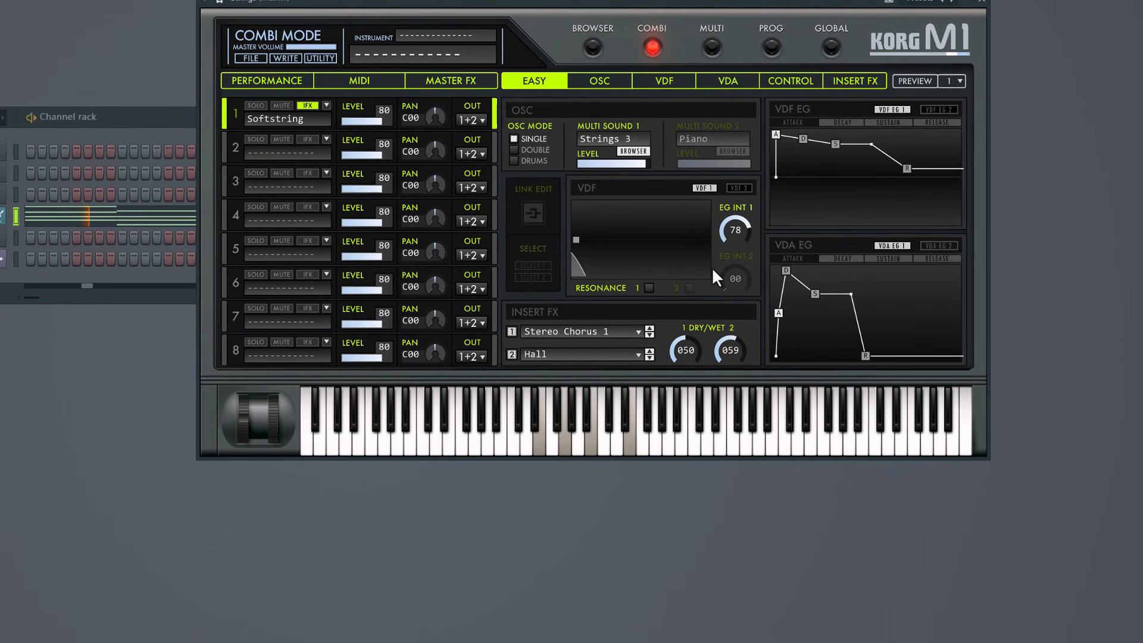
{"action": "left_click_drag", "start_coordinate": [728, 347], "coordinate": [728, 349]}
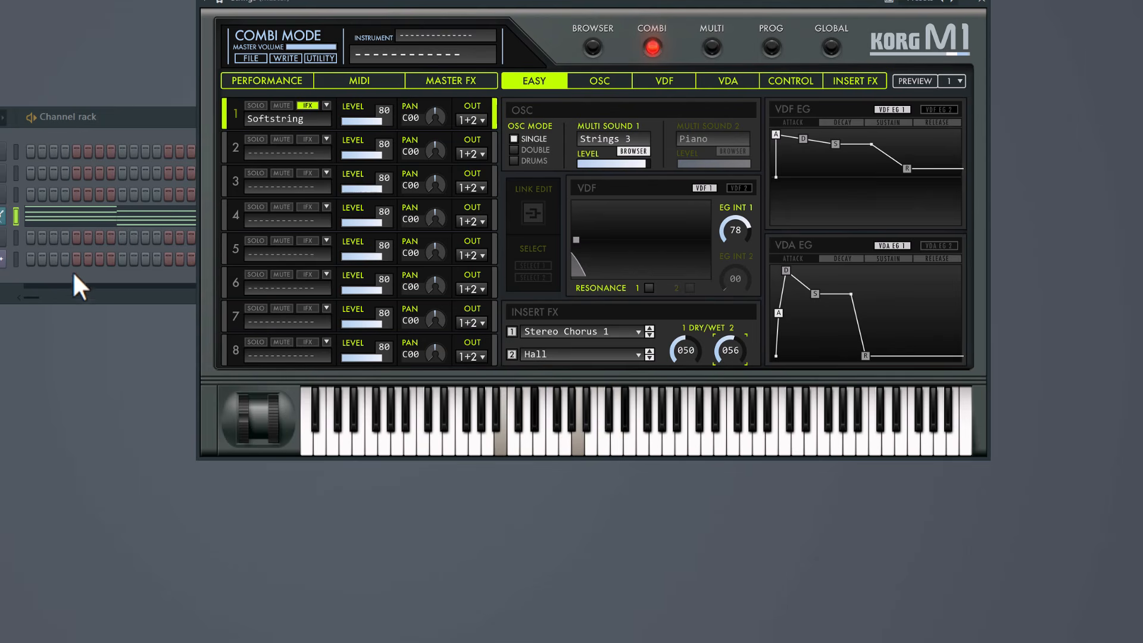
Insert a Kontakt 8 channel below Strings and load the Scarbee Funk Guitarist instrument
{"action": "left_click_drag", "start_coordinate": [186, 113], "coordinate": [112, 187]}
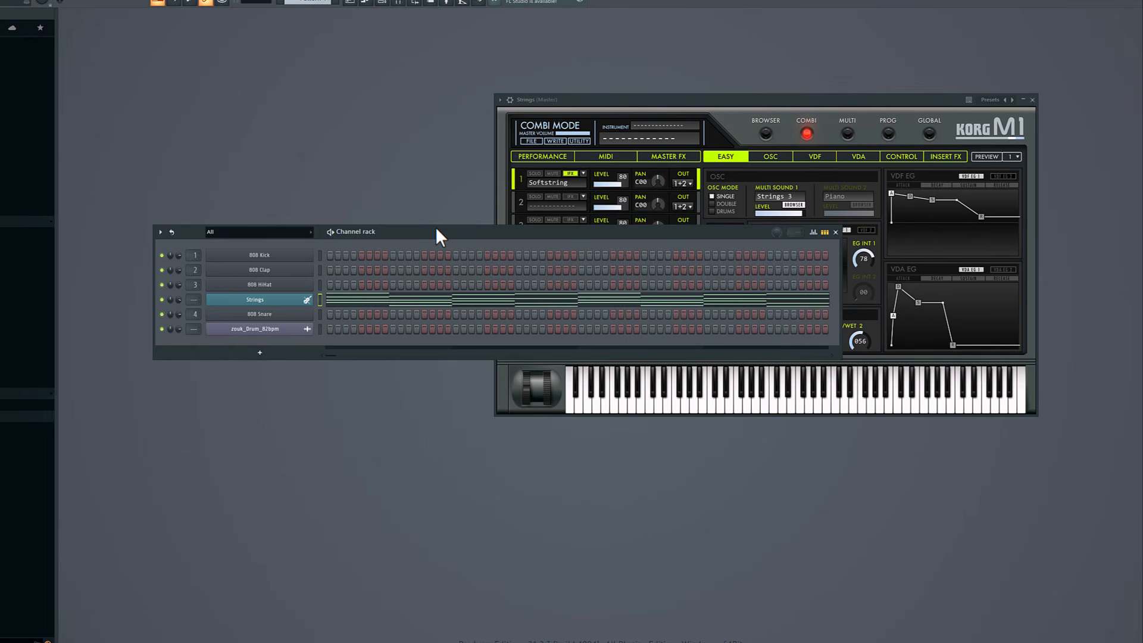
{"action": "right_click", "coordinate": [303, 316]}
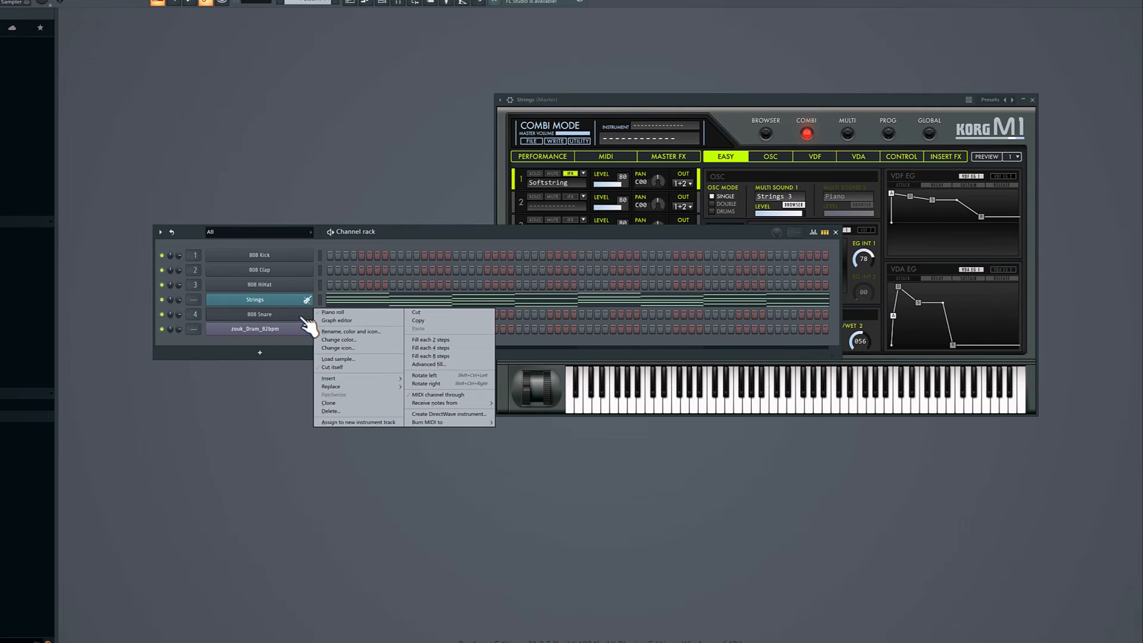
{"action": "mouse_move", "coordinate": [368, 381]}
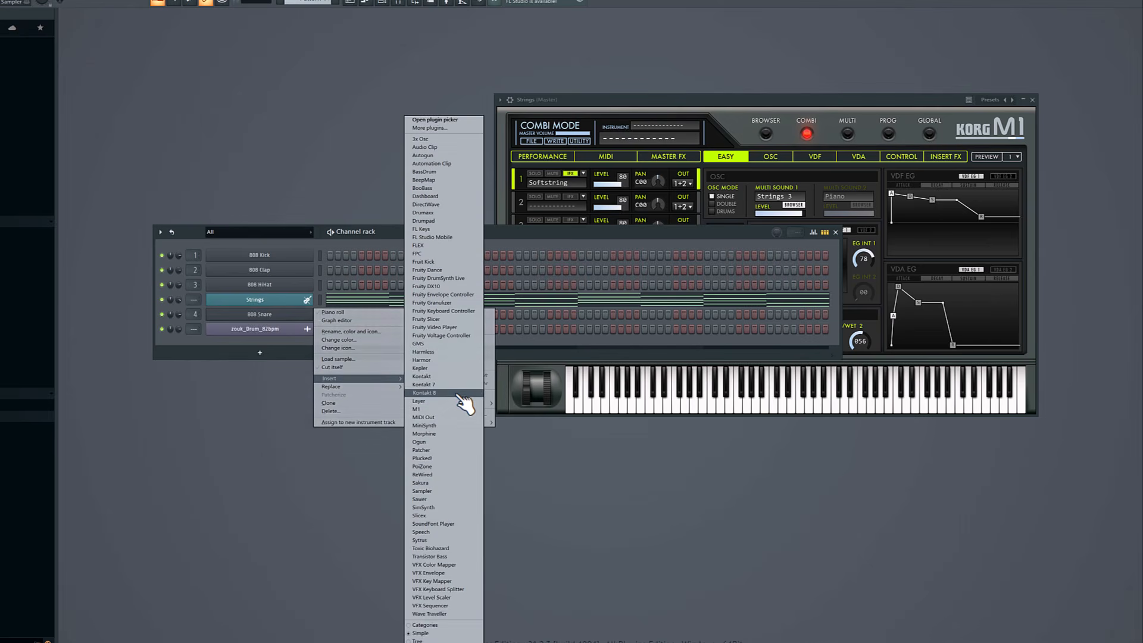
{"action": "left_click", "coordinate": [464, 404]}
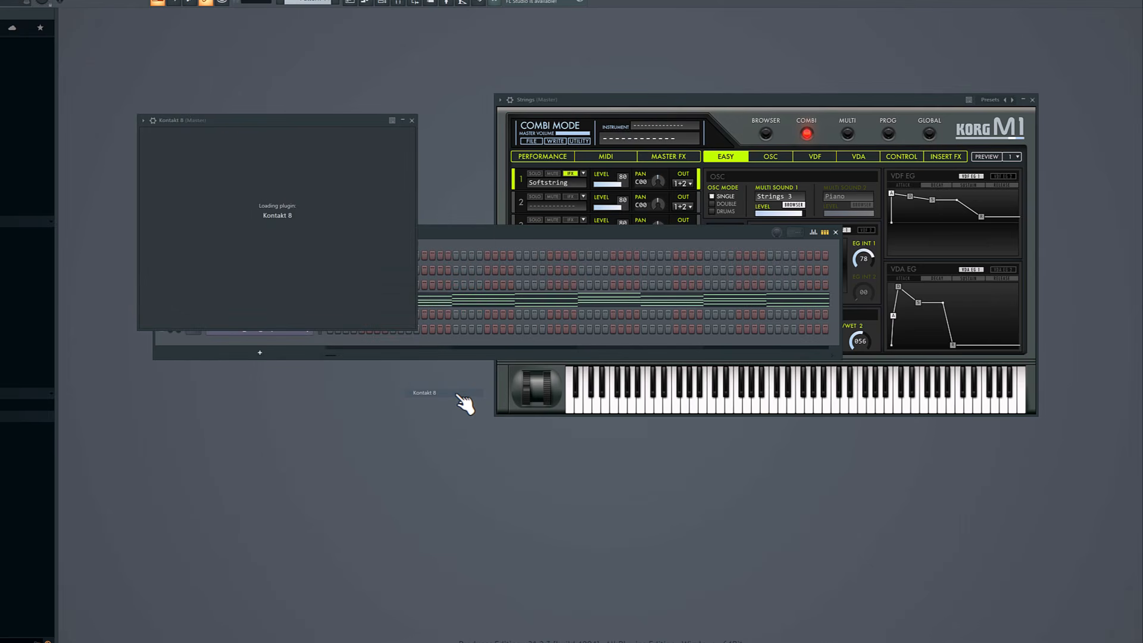
{"action": "left_click", "coordinate": [169, 356]}
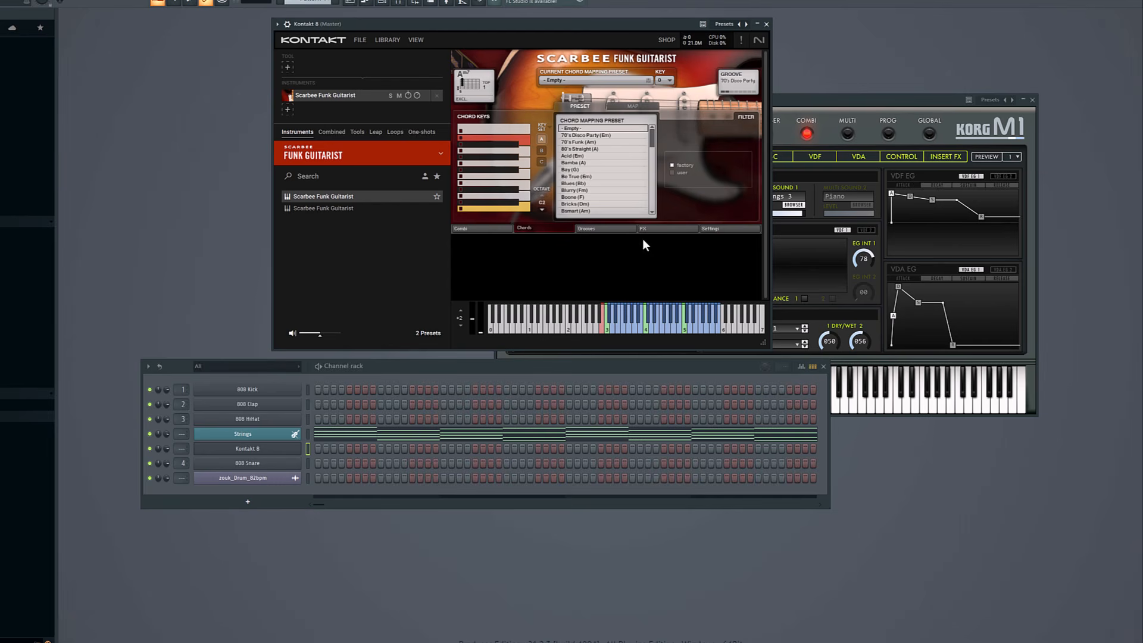
Record the Em, C, D and B7 chords into the Funk Guitarist's chord map through its MIDI chord detection
{"action": "left_click", "coordinate": [671, 173]}
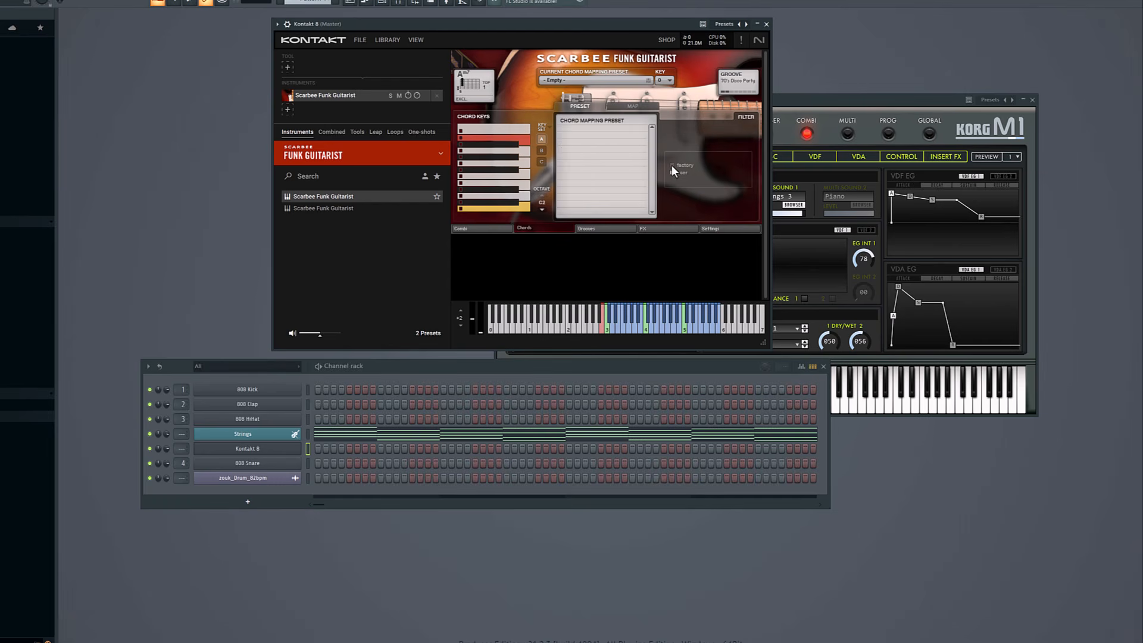
{"action": "left_click", "coordinate": [672, 165]}
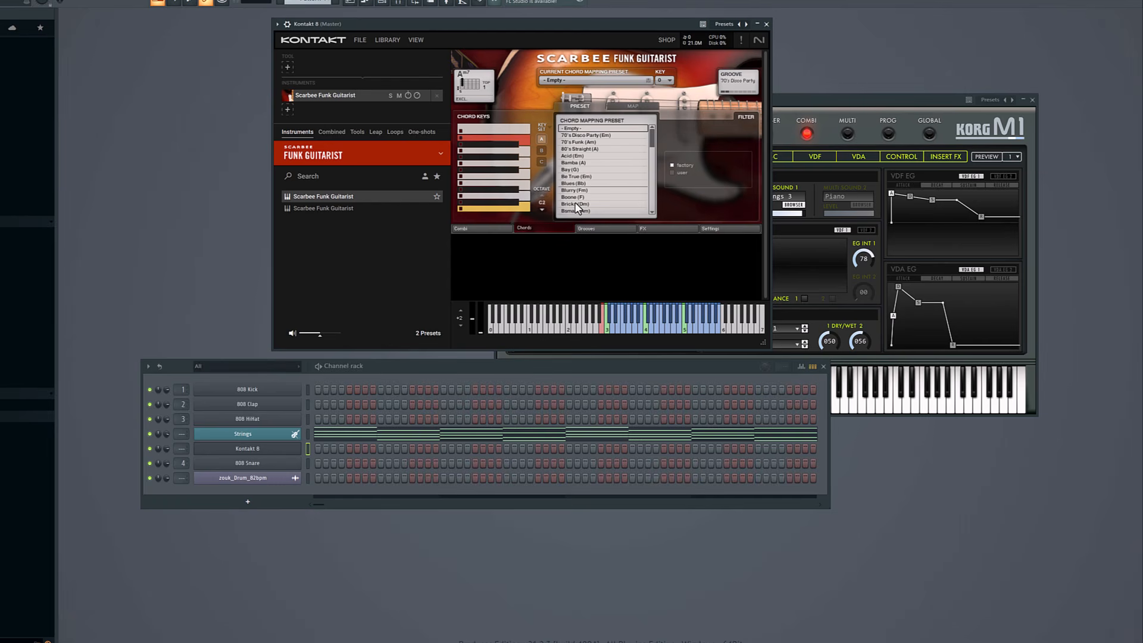
{"action": "left_click", "coordinate": [633, 108]}
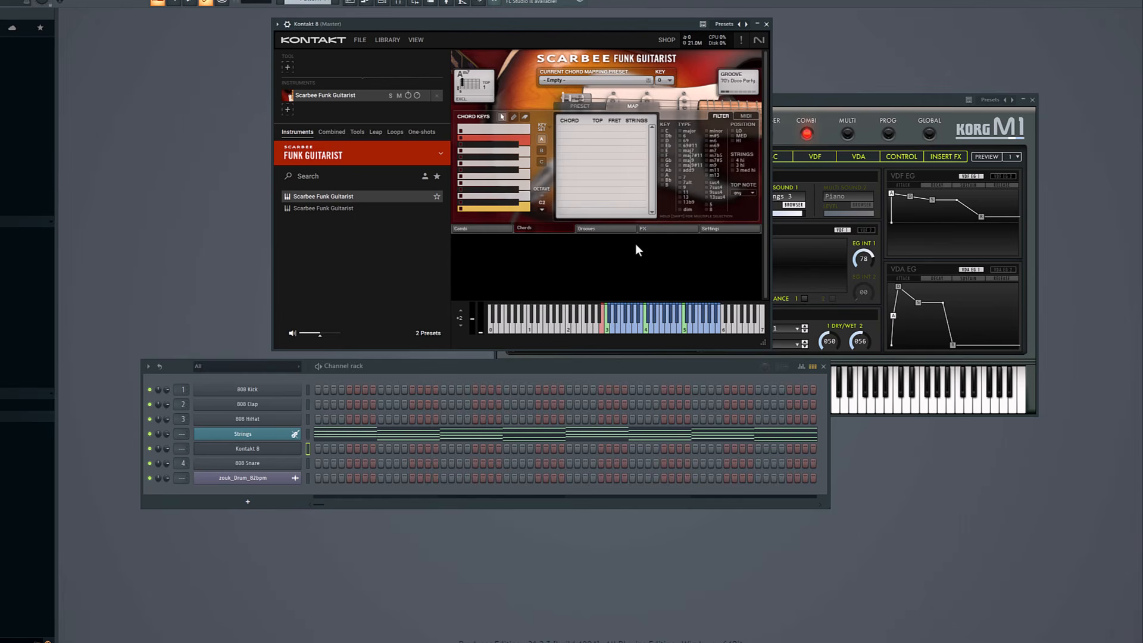
{"action": "left_click", "coordinate": [746, 117]}
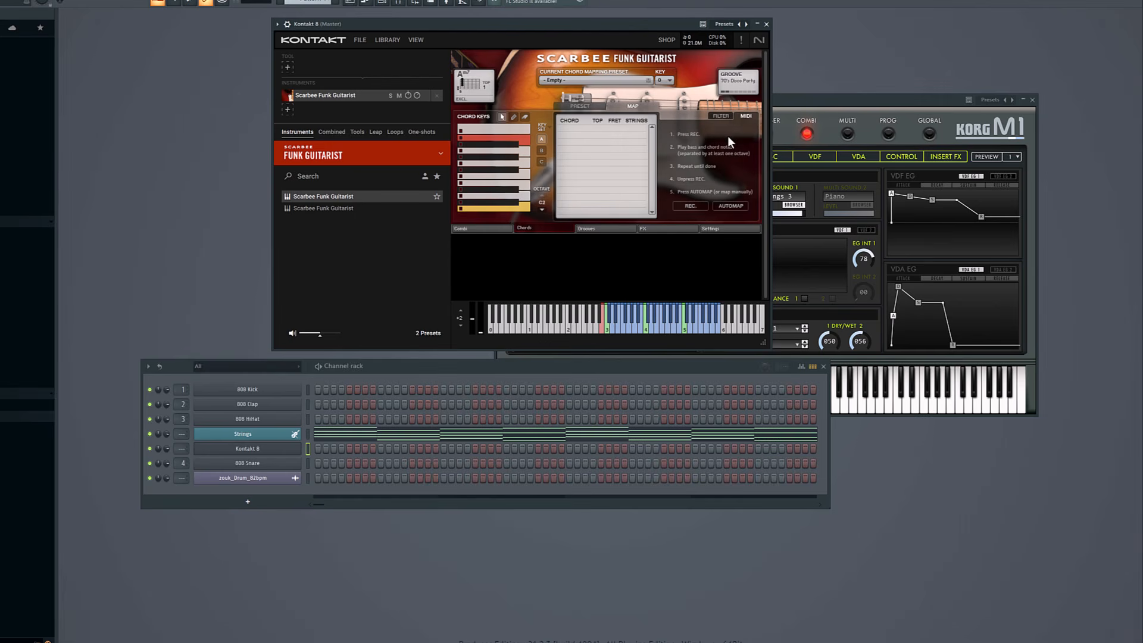
{"action": "left_click", "coordinate": [685, 205]}
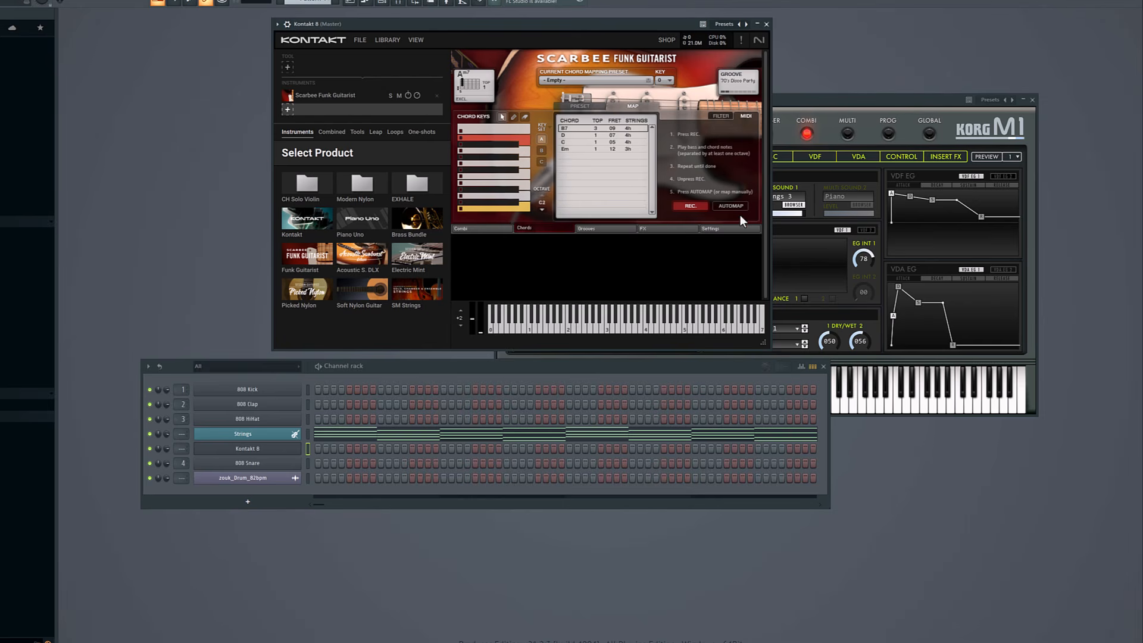
{"action": "left_click", "coordinate": [698, 209]}
Assign the recorded Em, C, D and B7 chords to the first four white chord keys, C, D, E and F
{"action": "left_click", "coordinate": [571, 150]}
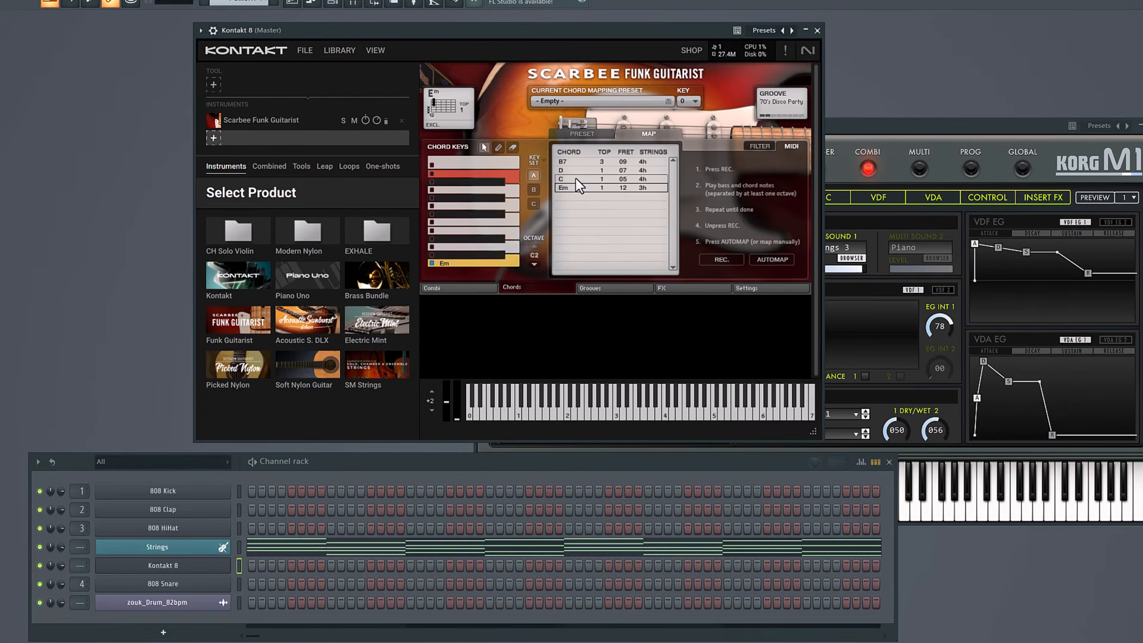
{"action": "left_click", "coordinate": [576, 142]}
{"action": "left_click", "coordinate": [512, 248]}
{"action": "left_click", "coordinate": [564, 171]}
{"action": "left_click", "coordinate": [511, 231]}
{"action": "left_click", "coordinate": [484, 148]}
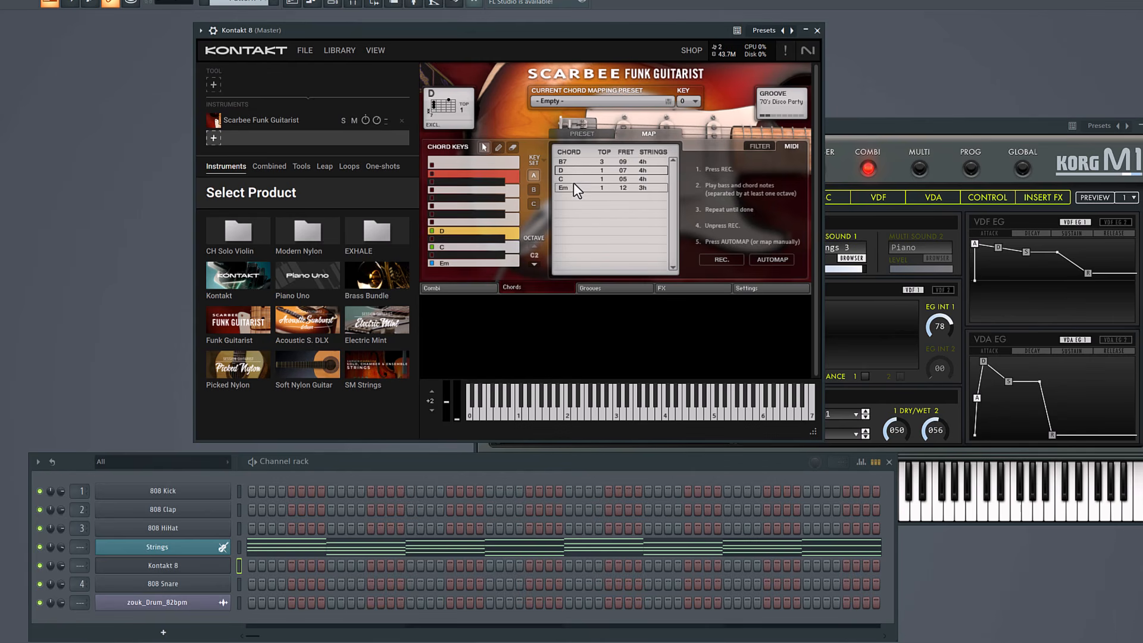
{"action": "left_click", "coordinate": [515, 218]}
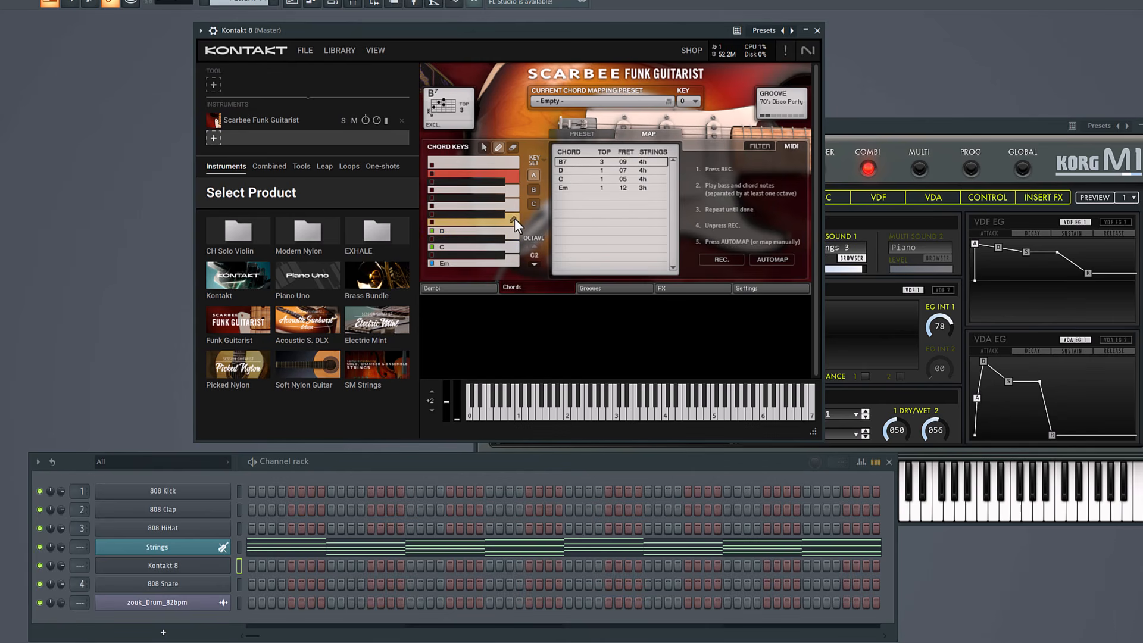
In the Kontakt 8 piano roll, add C4 for the first beat and a half of bar 1 and D4 for the rest of the bar
{"action": "left_click", "coordinate": [254, 619]}
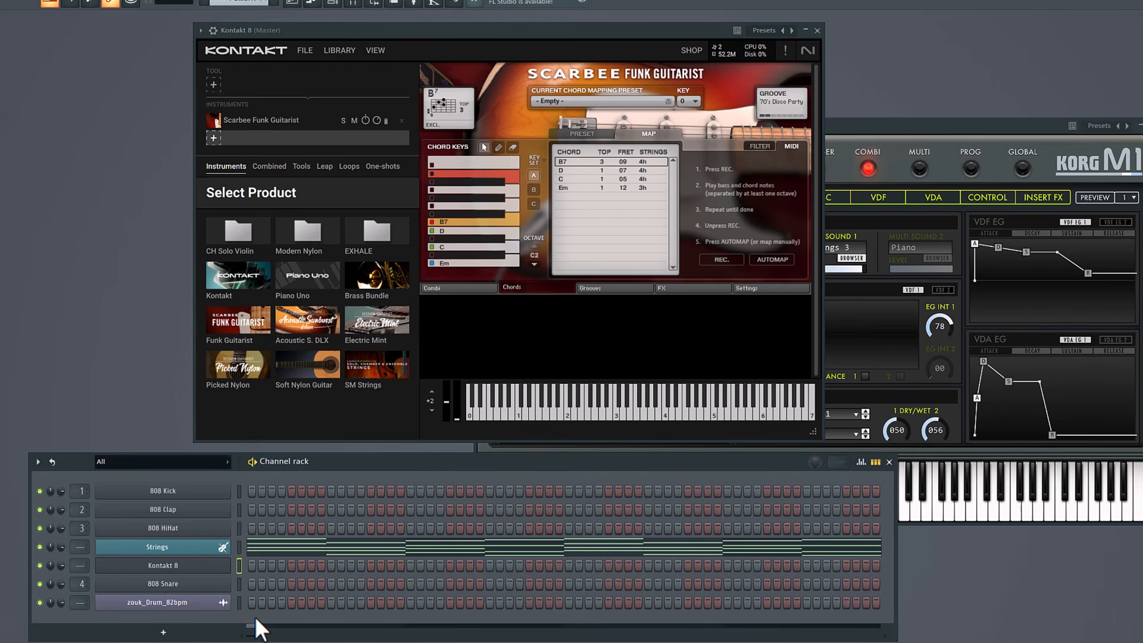
{"action": "right_click", "coordinate": [232, 562]}
{"action": "left_click", "coordinate": [253, 563]}
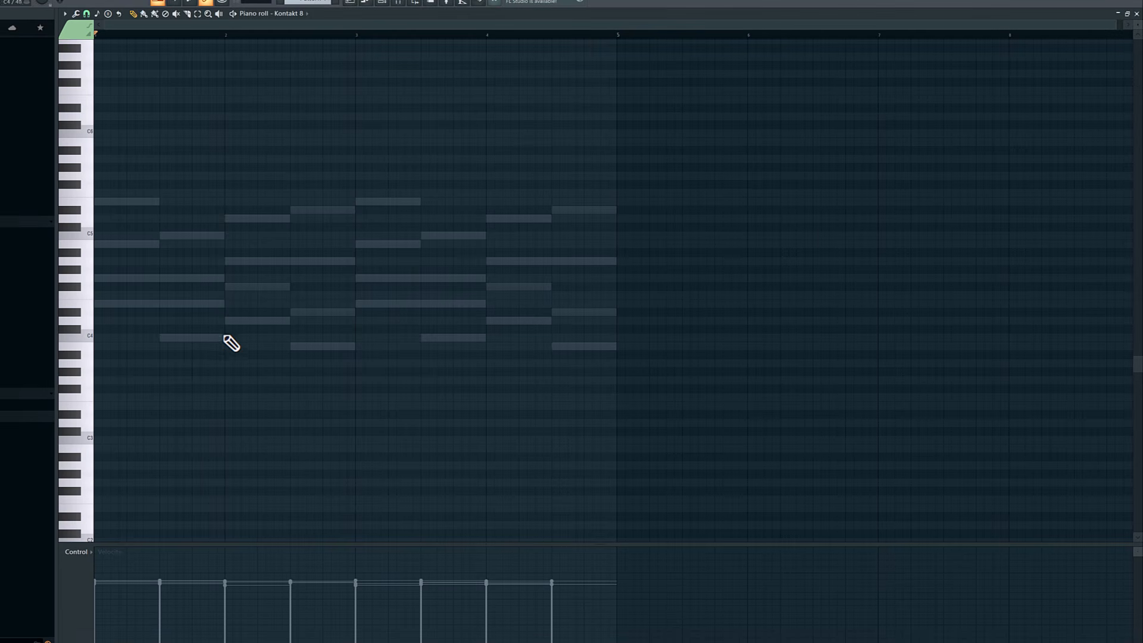
{"action": "left_click_drag", "start_coordinate": [100, 338], "coordinate": [84, 338]}
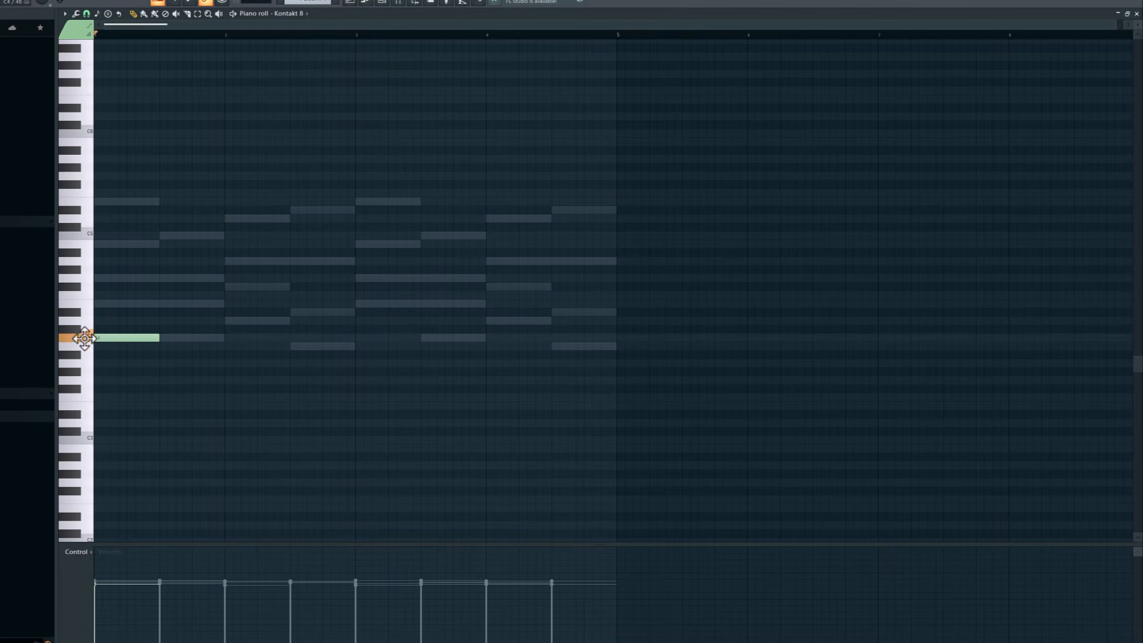
{"action": "left_click", "coordinate": [149, 322]}
{"action": "left_click", "coordinate": [195, 322]}
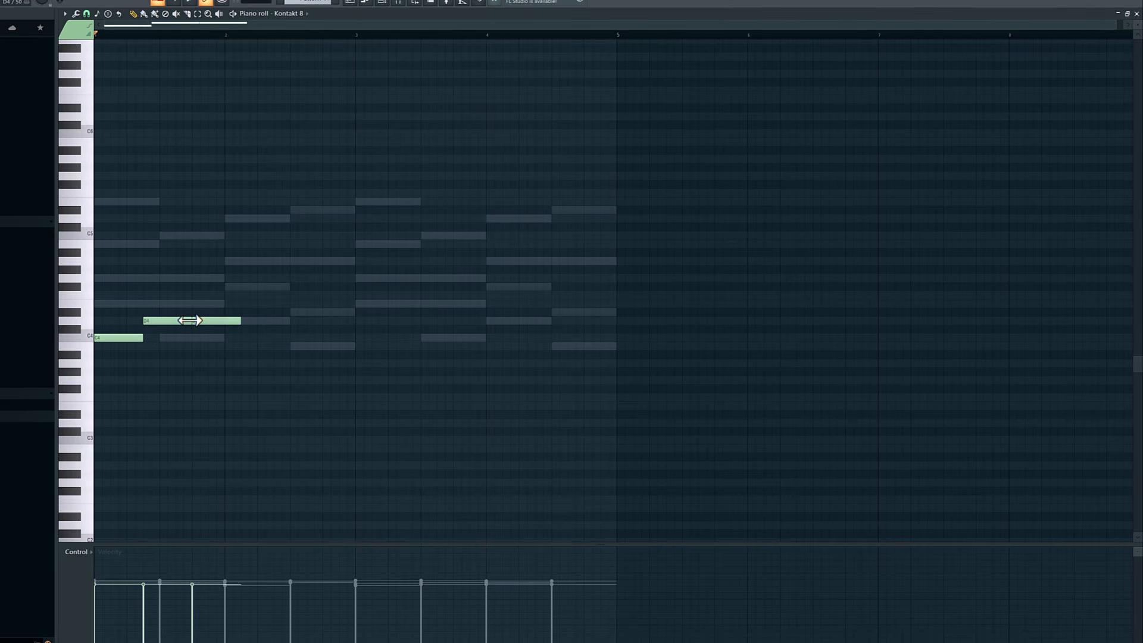
{"action": "right_click", "coordinate": [193, 321]}
Add E4 for the first beat and a half of bar 2 and F4 up to the bar's end, checking with playback
{"action": "left_click", "coordinate": [224, 306]}
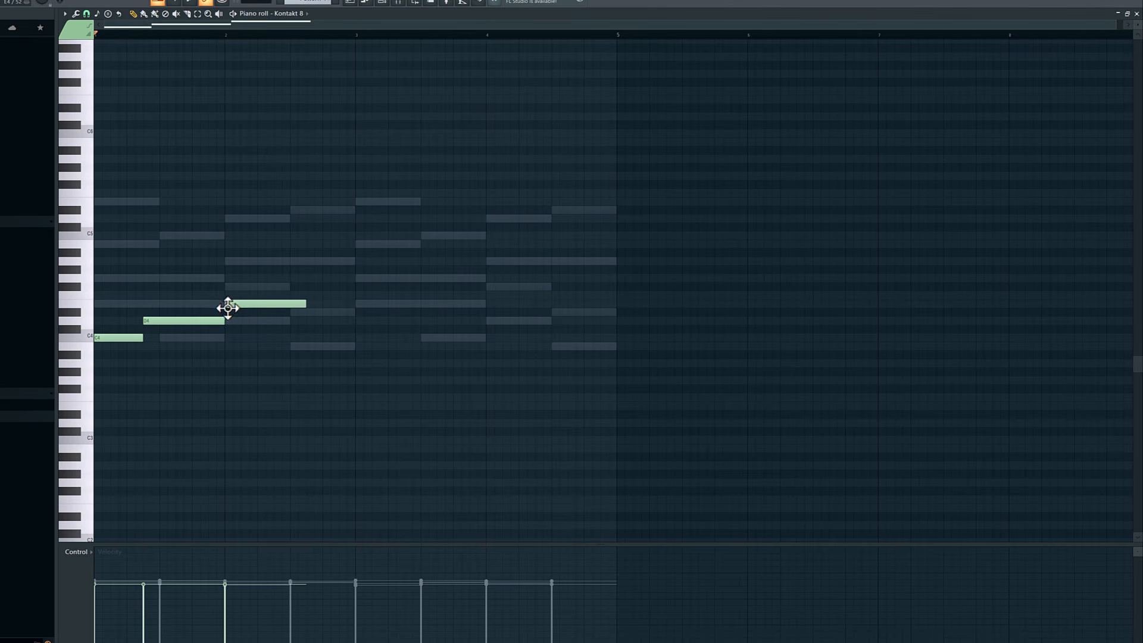
{"action": "key", "text": "space"}
{"action": "left_click_drag", "start_coordinate": [314, 304], "coordinate": [273, 308]}
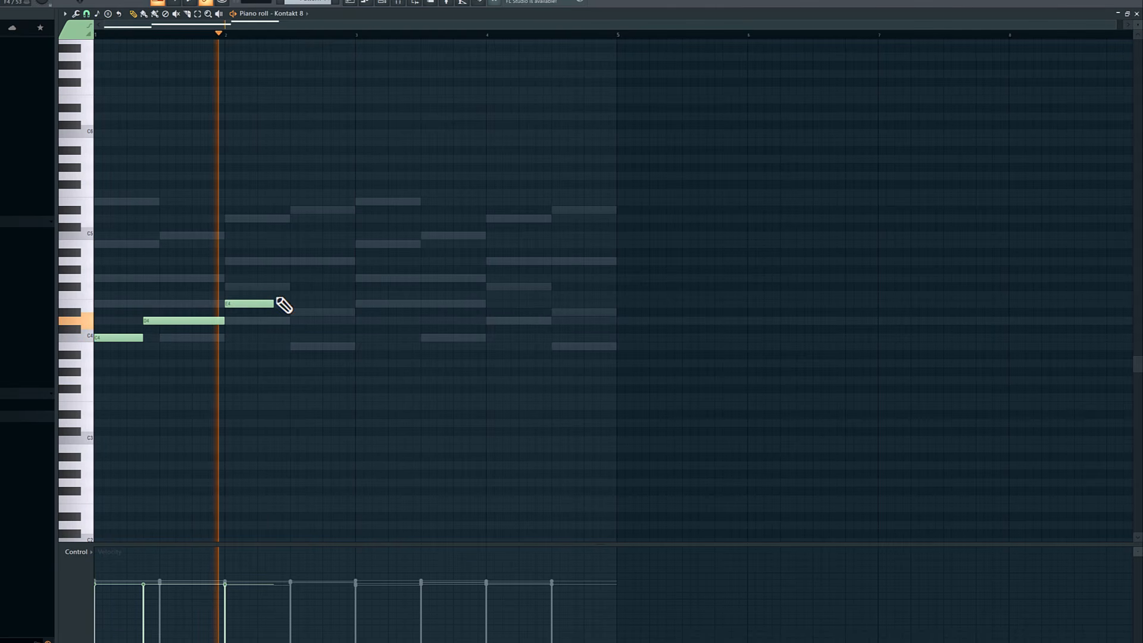
{"action": "left_click", "coordinate": [279, 295]}
{"action": "left_click_drag", "start_coordinate": [320, 296], "coordinate": [351, 295]}
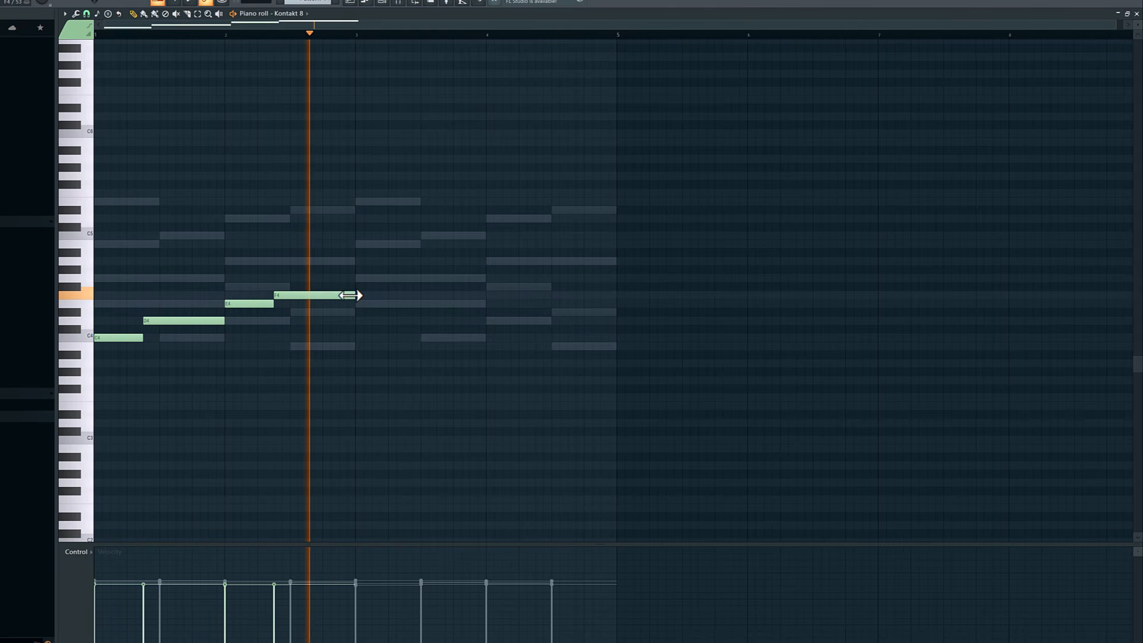
Duplicate the two-bar guitar trigger notes into bars 3 and 4 and deselect them
{"action": "key", "text": "ctrl+a"}
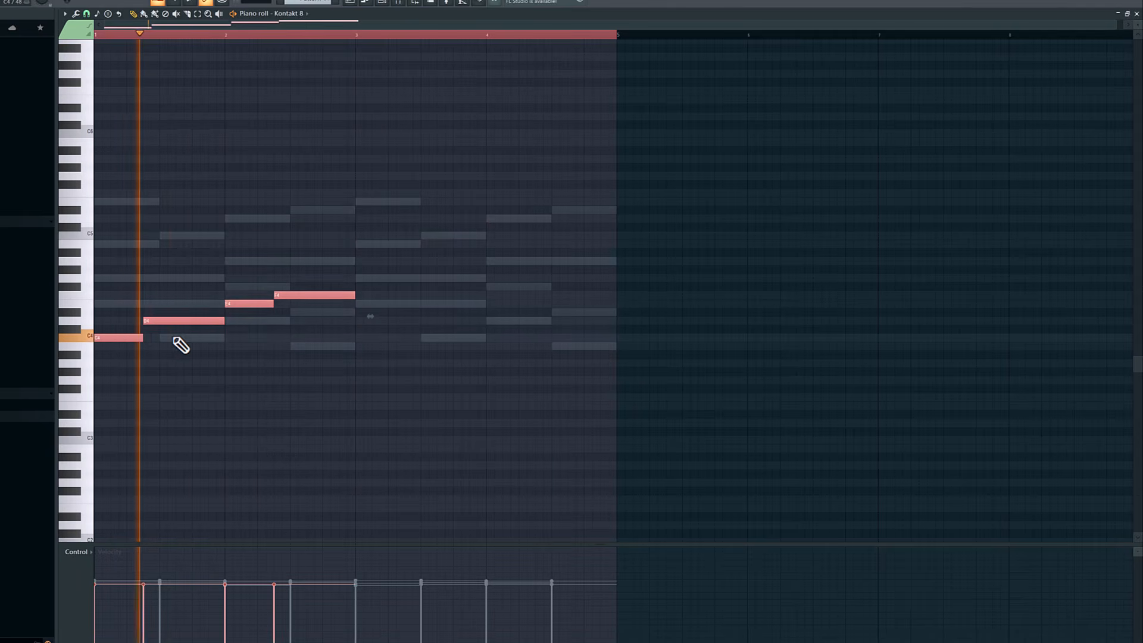
{"action": "left_click_drag", "start_coordinate": [125, 335], "coordinate": [388, 329]}
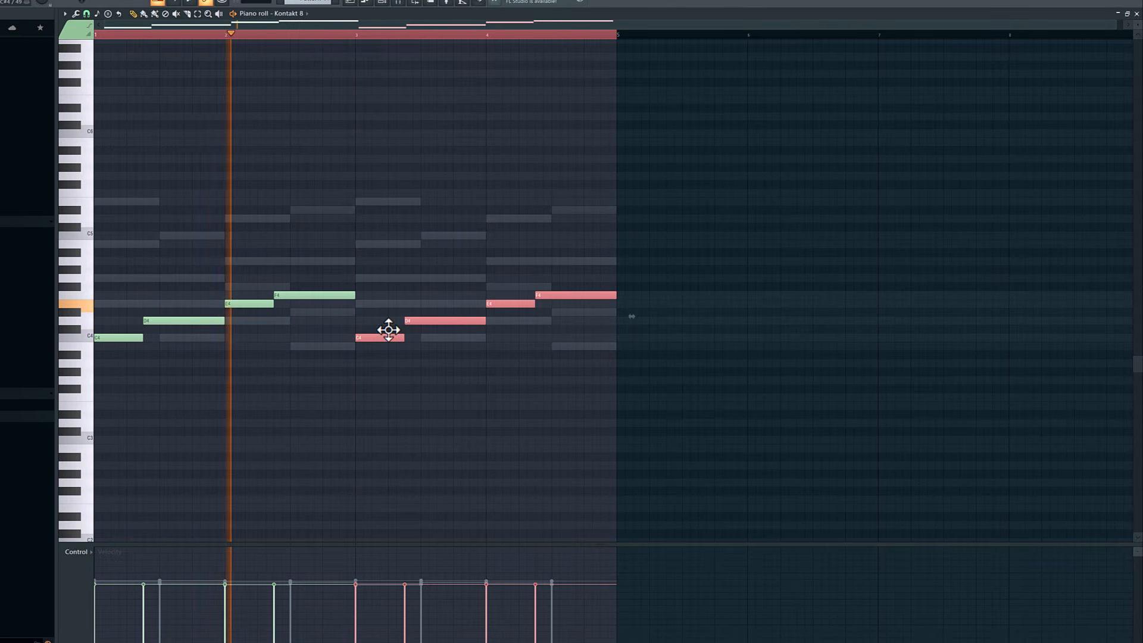
{"action": "left_click", "coordinate": [611, 395], "text": "ctrl"}
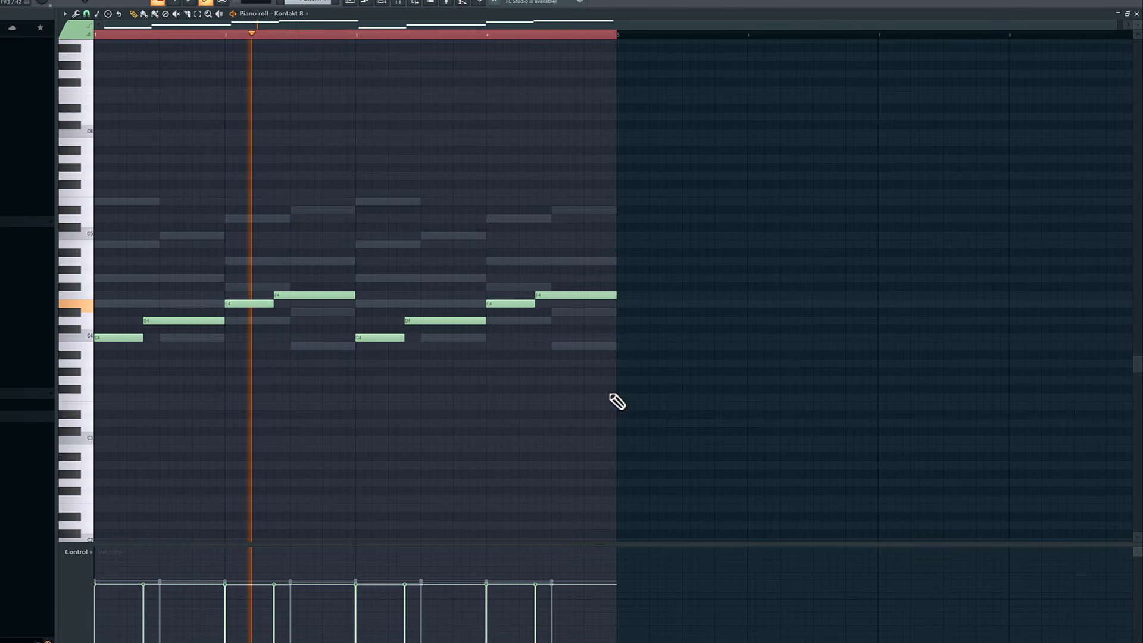
Add a very short B4 at the very end of bar 4, refining it with a 1/6 step snap, and close the piano roll
{"action": "left_click", "coordinate": [613, 245]}
{"action": "left_click_drag", "start_coordinate": [683, 244], "coordinate": [592, 254]}
{"action": "left_click", "coordinate": [86, 13]}
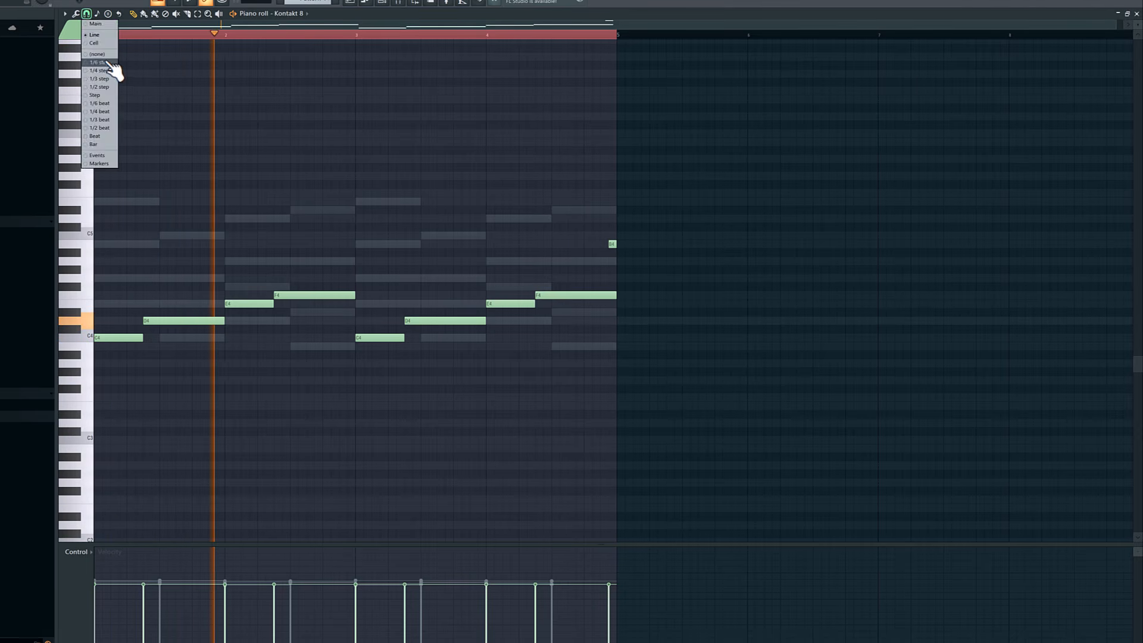
{"action": "left_click", "coordinate": [115, 71]}
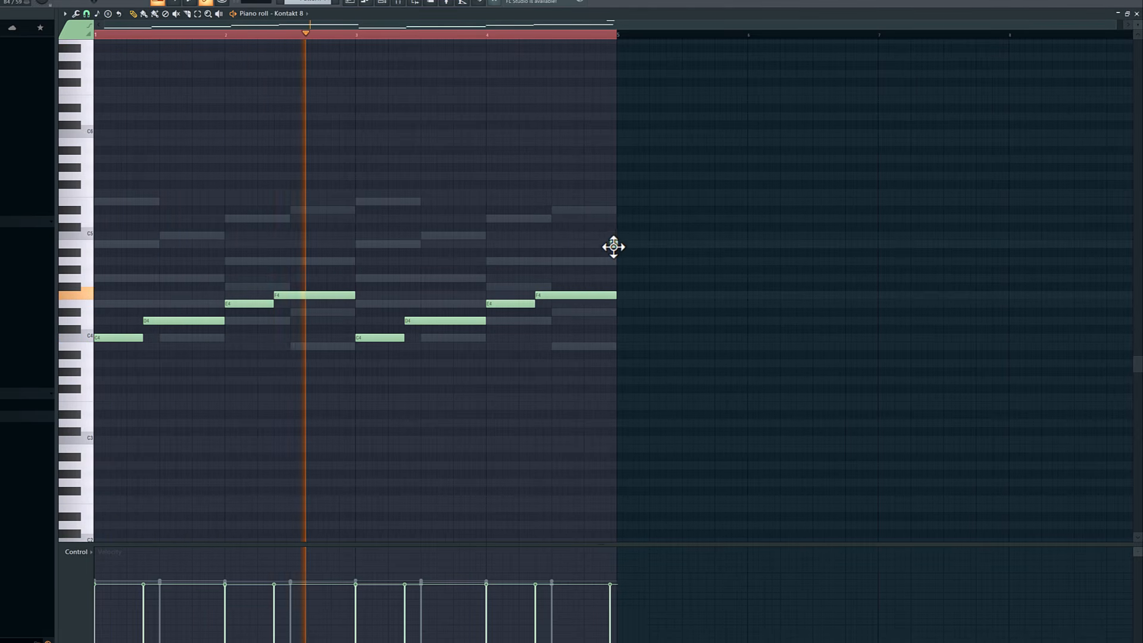
{"action": "left_click_drag", "start_coordinate": [613, 247], "coordinate": [617, 247]}
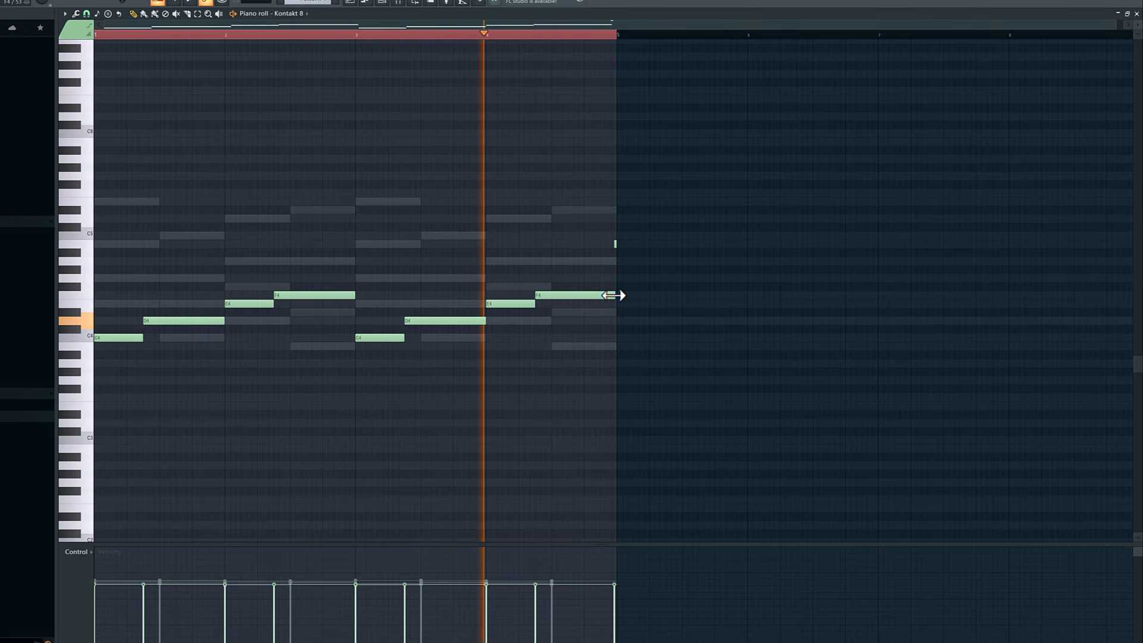
{"action": "left_click", "coordinate": [1136, 14]}
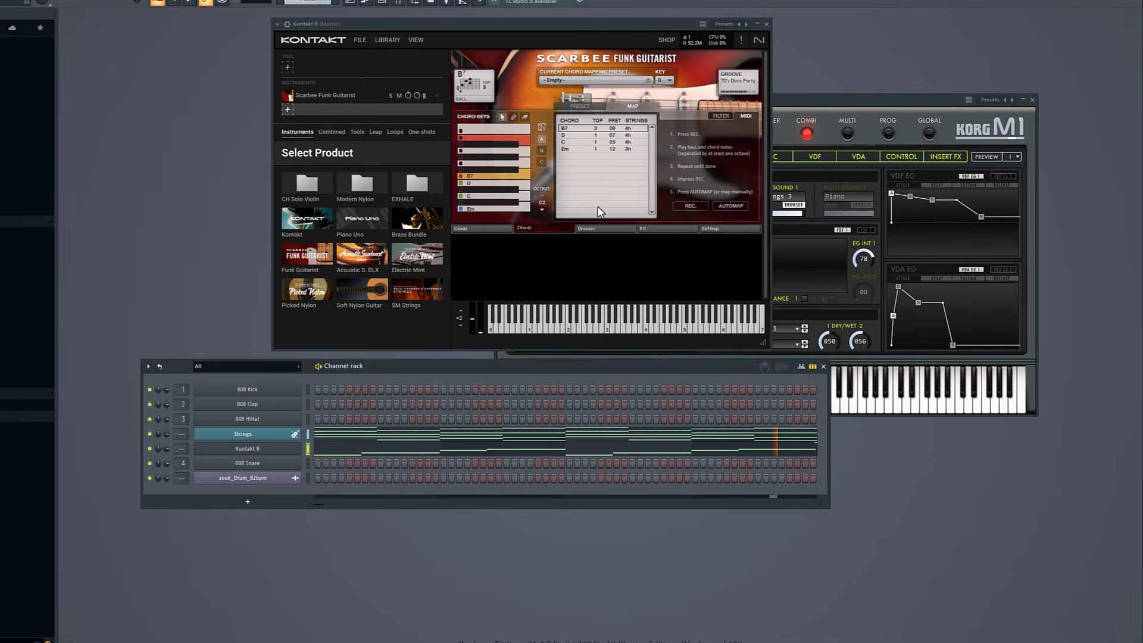
Choose the user groove mapping preset Zouk0053 for the Funk Guitarist and toggle playback
{"action": "left_click", "coordinate": [600, 229]}
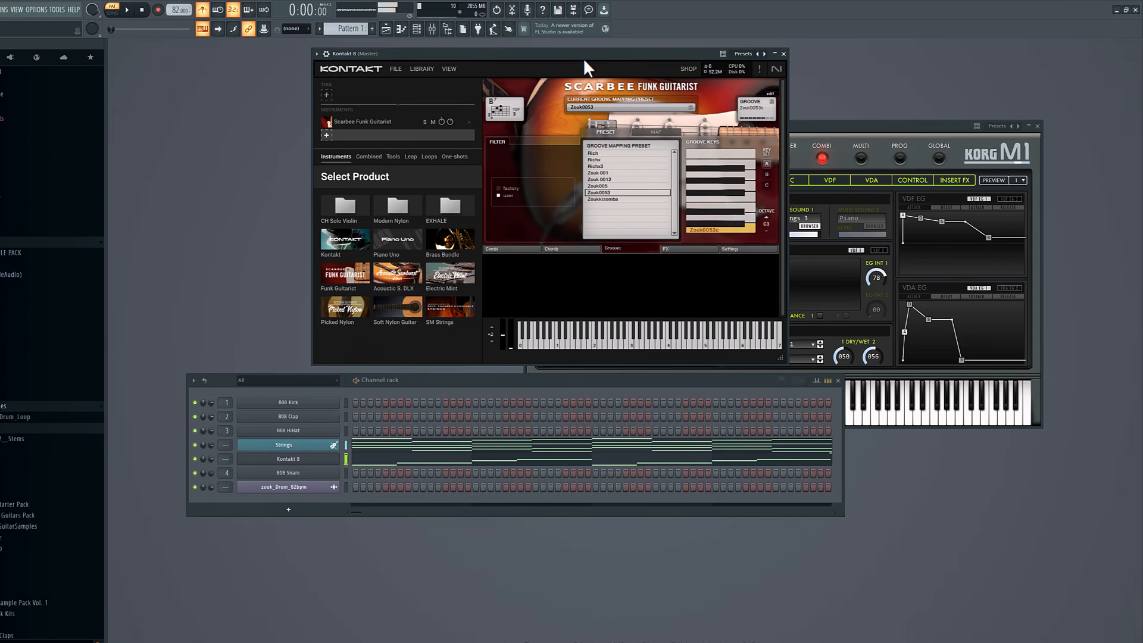
{"action": "key", "text": "space"}
{"action": "left_click", "coordinate": [771, 94]}
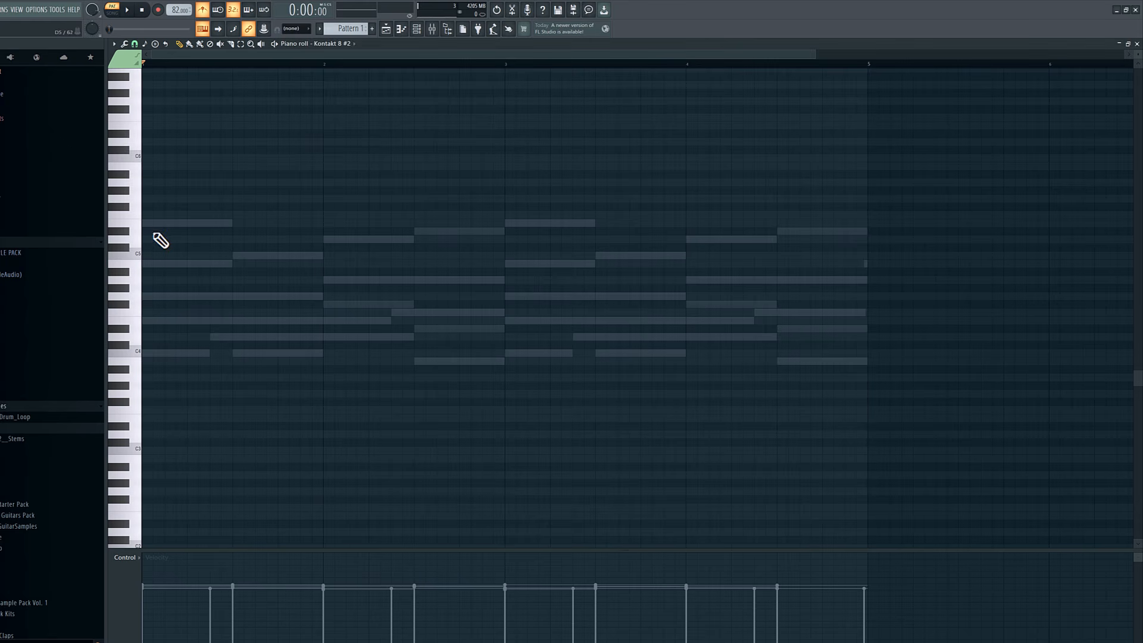
In the Kontakt 8 #2 piano roll, add short E5 and B4 notes, then G5 up to the middle of bar 1, checking with playback
{"action": "left_click", "coordinate": [149, 224]}
{"action": "left_click_drag", "start_coordinate": [149, 224], "coordinate": [133, 222]}
{"action": "left_click", "coordinate": [156, 264]}
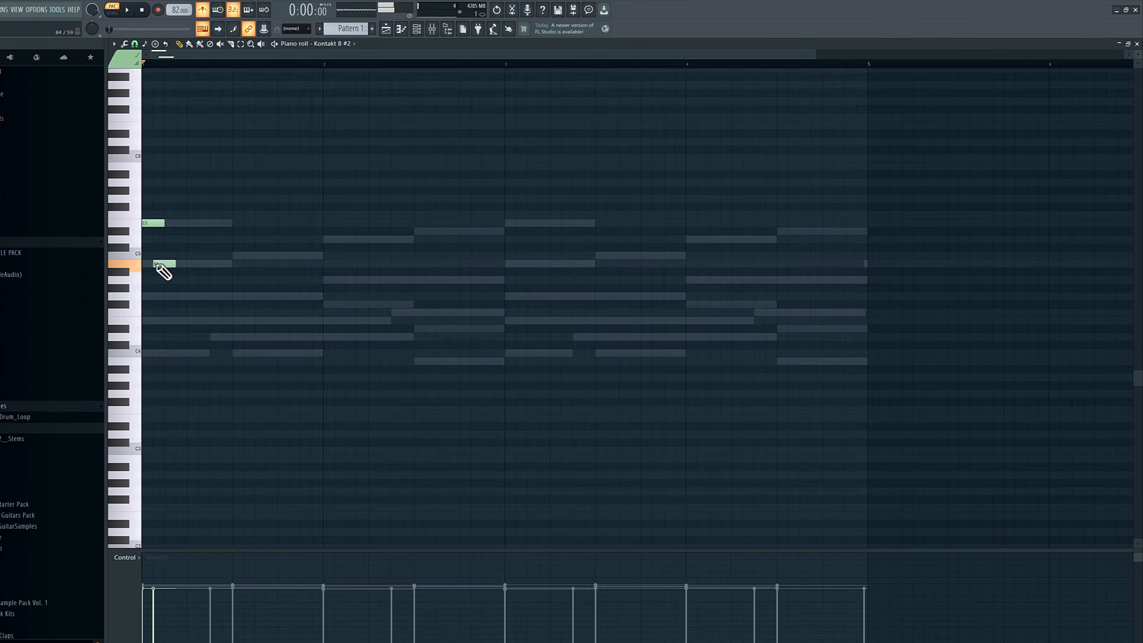
{"action": "key", "text": "space"}
{"action": "key", "text": "space"}
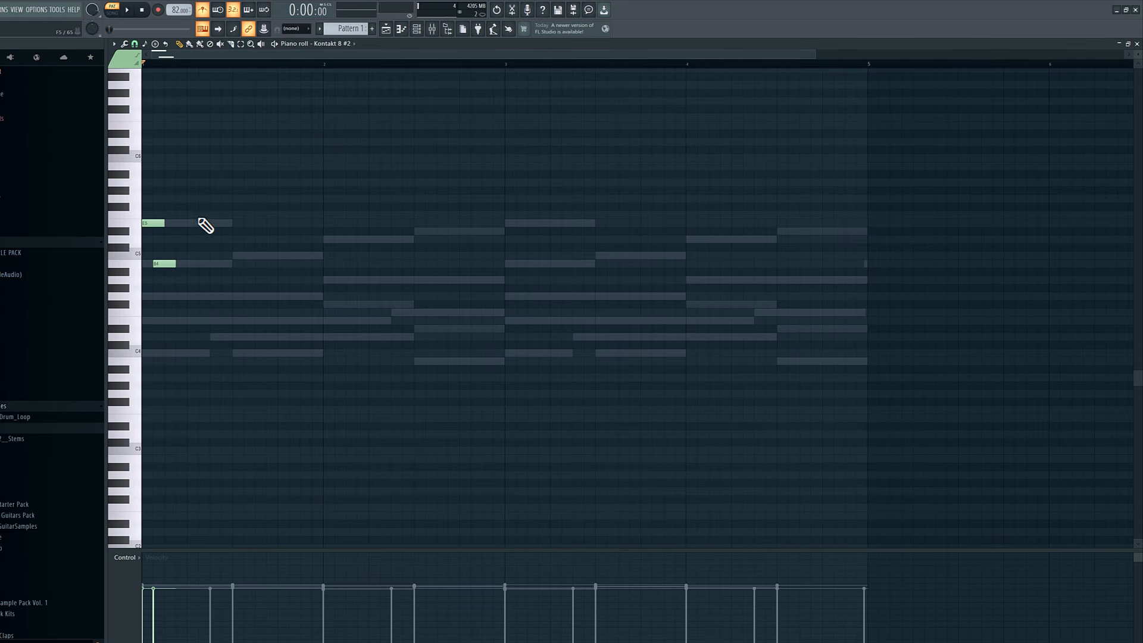
{"action": "left_click", "coordinate": [186, 200]}
{"action": "key", "text": "space"}
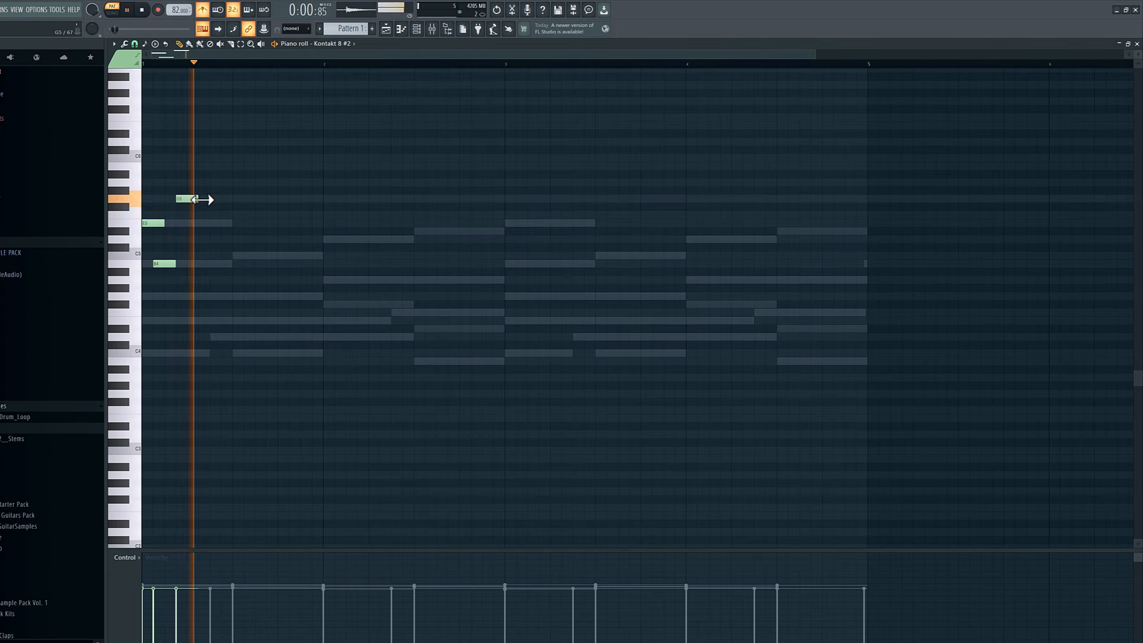
{"action": "key", "text": "space"}
{"action": "left_click_drag", "start_coordinate": [196, 199], "coordinate": [230, 200]}
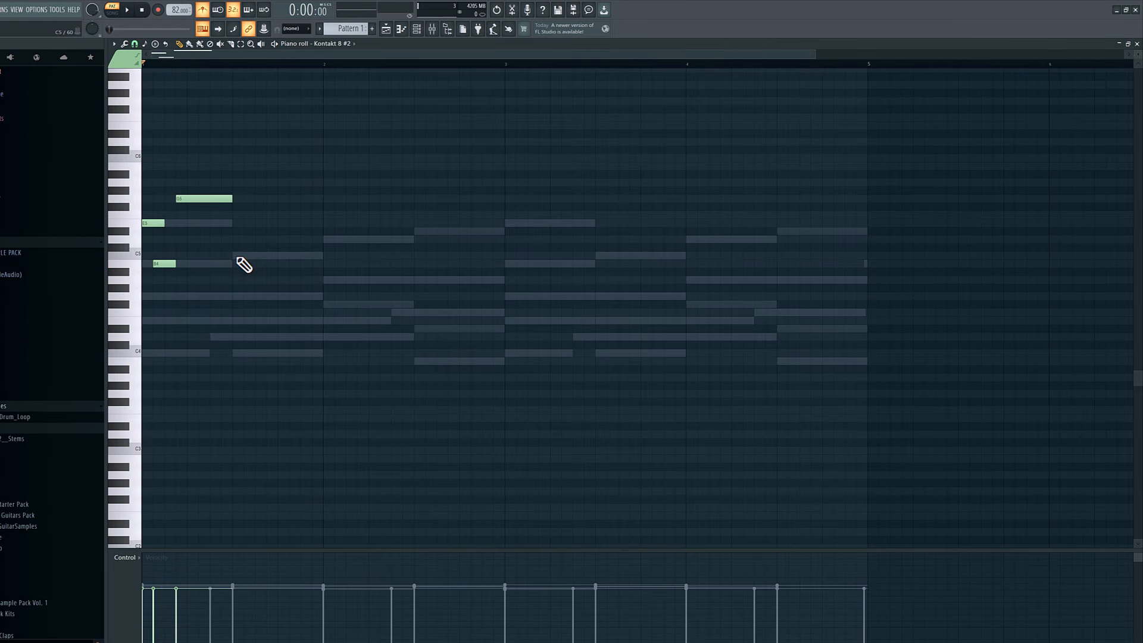
Add C5 across the second half of bar 1 and extend G5 slightly past the middle of the bar during playback
{"action": "left_click", "coordinate": [235, 255]}
{"action": "key", "text": "space"}
{"action": "left_click_drag", "start_coordinate": [290, 255], "coordinate": [323, 255]}
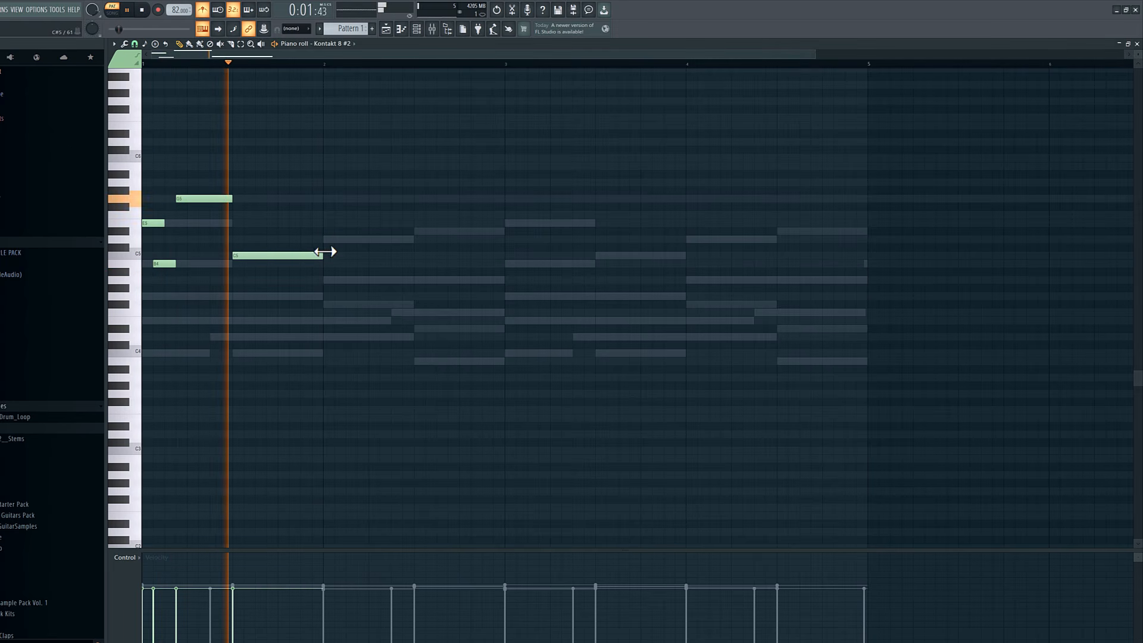
{"action": "left_click_drag", "start_coordinate": [232, 198], "coordinate": [244, 198]}
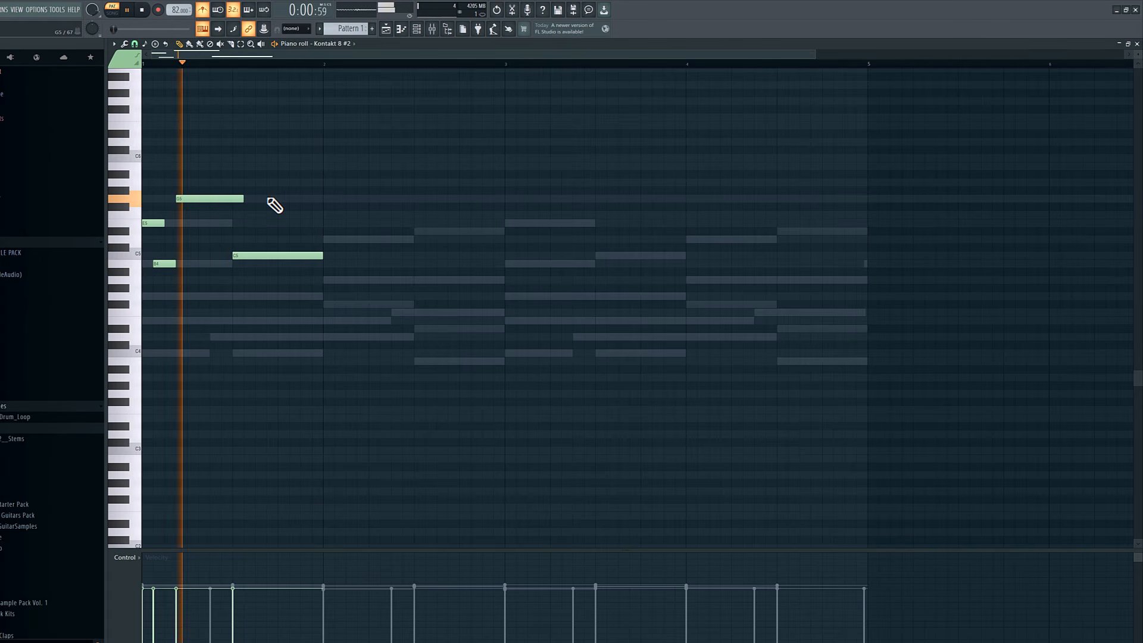
At the start of bar 2, add overlapping short D5 and A4 notes and shorten both, checking with playback
{"action": "key", "text": "space"}
{"action": "left_click", "coordinate": [326, 240]}
{"action": "left_click", "coordinate": [338, 280]}
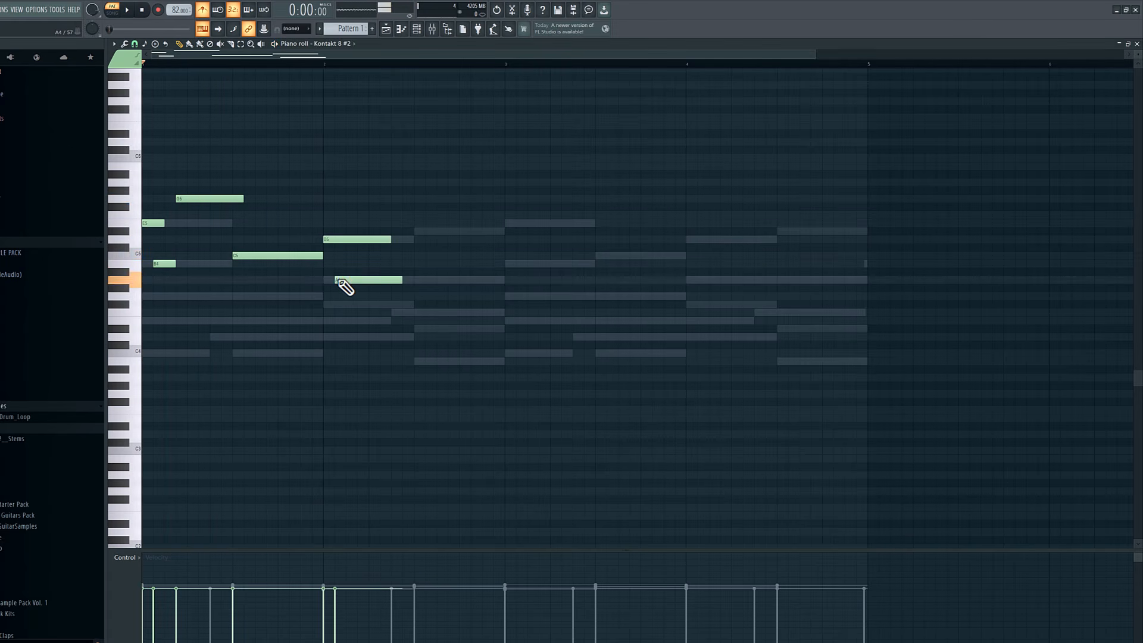
{"action": "key", "text": "space"}
{"action": "left_click_drag", "start_coordinate": [391, 240], "coordinate": [350, 244]}
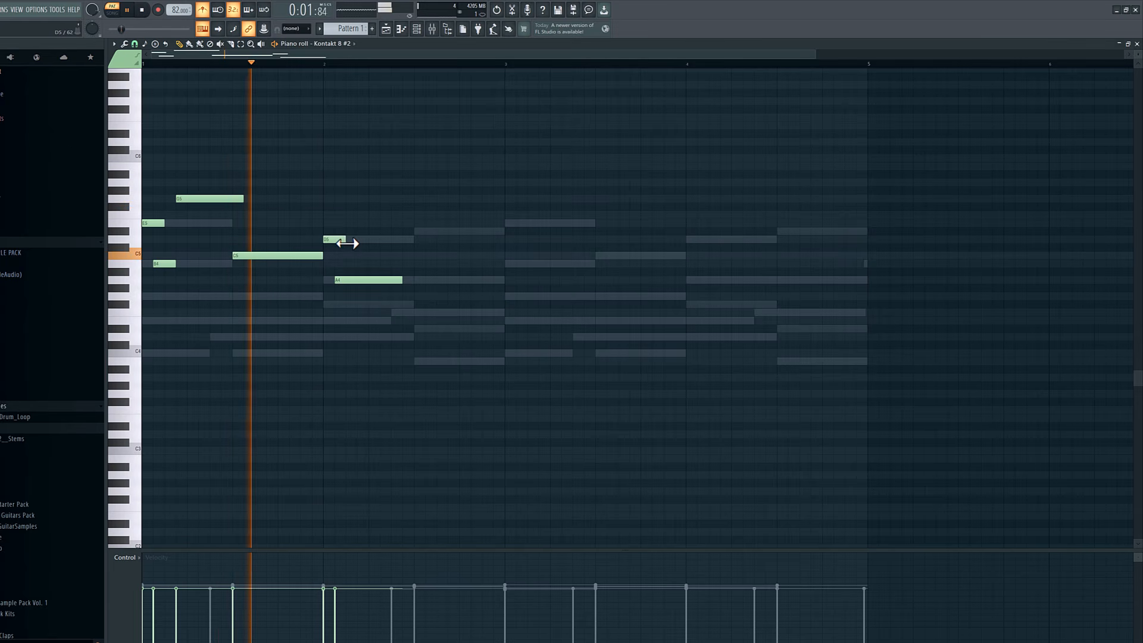
{"action": "key", "text": "space"}
{"action": "left_click_drag", "start_coordinate": [400, 281], "coordinate": [375, 282]}
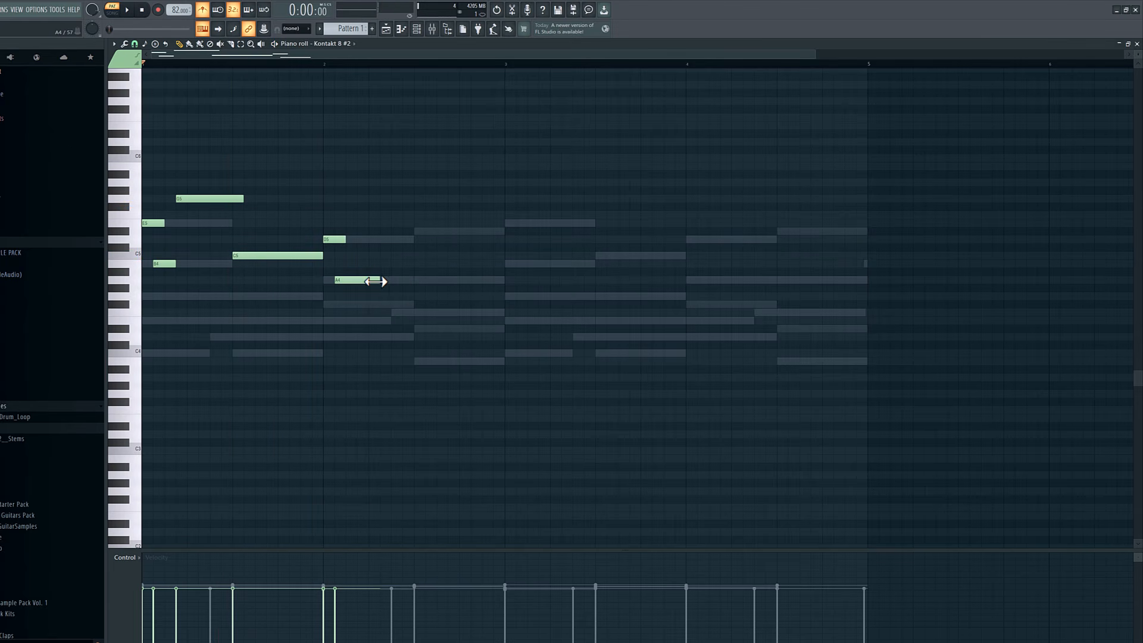
Add an F#5 in bar 2 running up to the middle of the bar, and check it with playback
{"action": "left_click", "coordinate": [365, 215]}
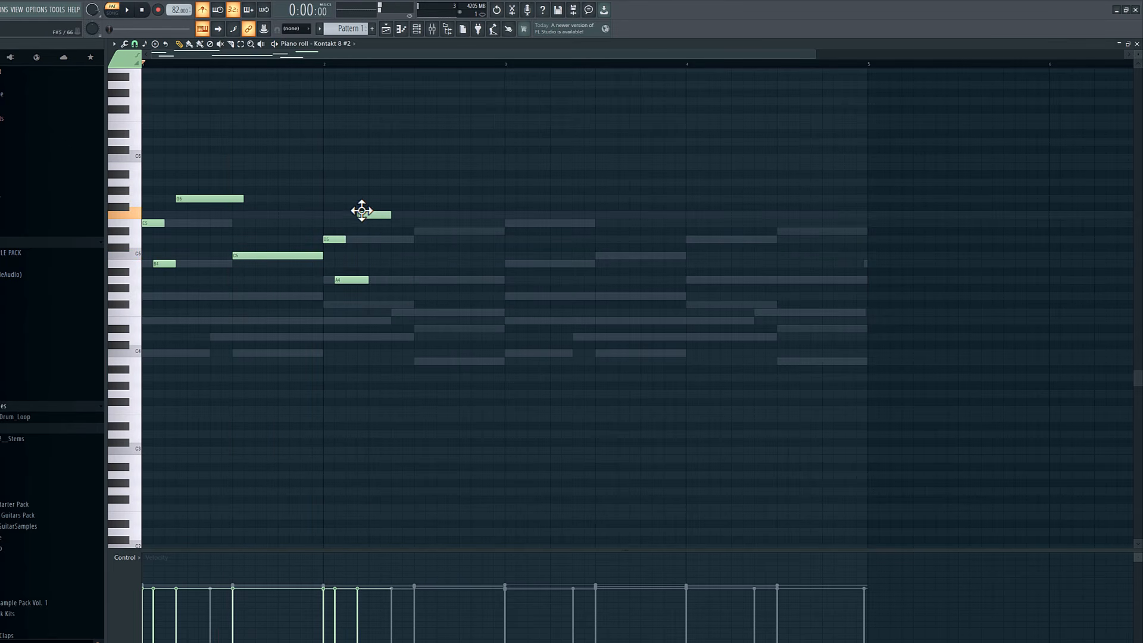
{"action": "left_click_drag", "start_coordinate": [362, 210], "coordinate": [414, 208]}
{"action": "key", "text": "space"}
{"action": "key", "text": "space"}
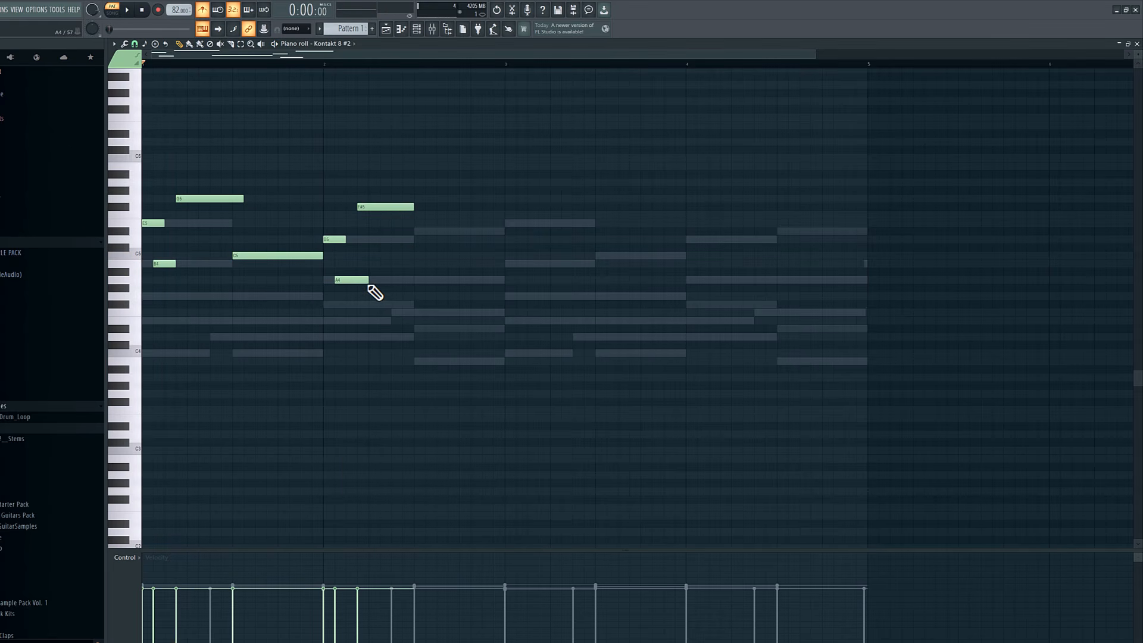
Trim the A4 in bar 2 to two steps and add a short B4 at the middle of the bar
{"action": "left_click", "coordinate": [420, 232]}
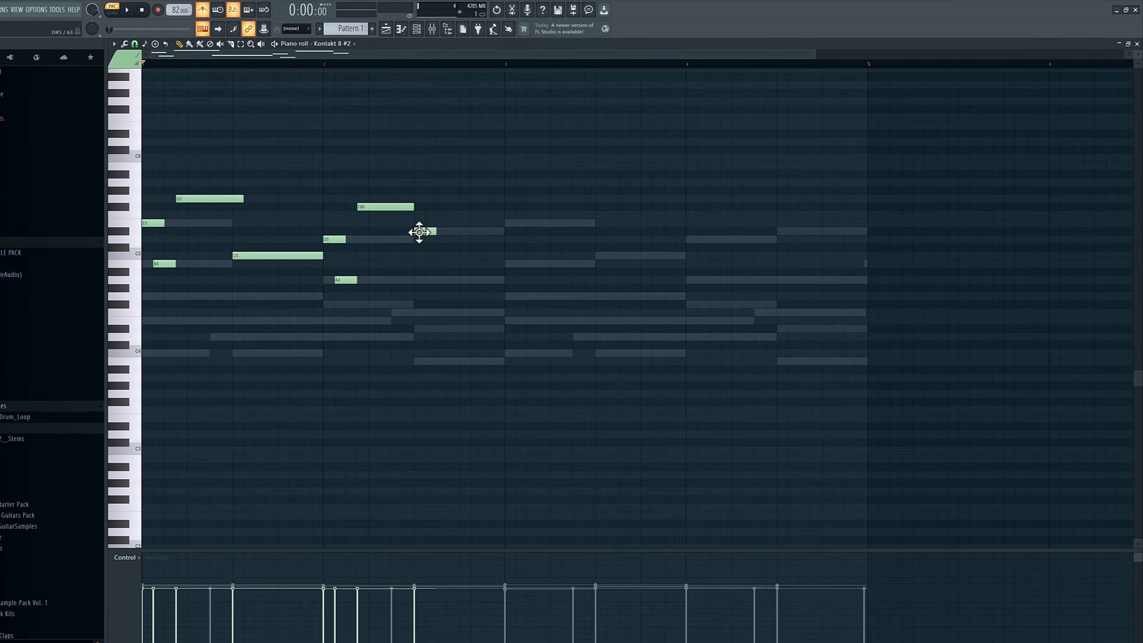
{"action": "left_click_drag", "start_coordinate": [427, 231], "coordinate": [426, 263]}
{"action": "key", "text": "space"}
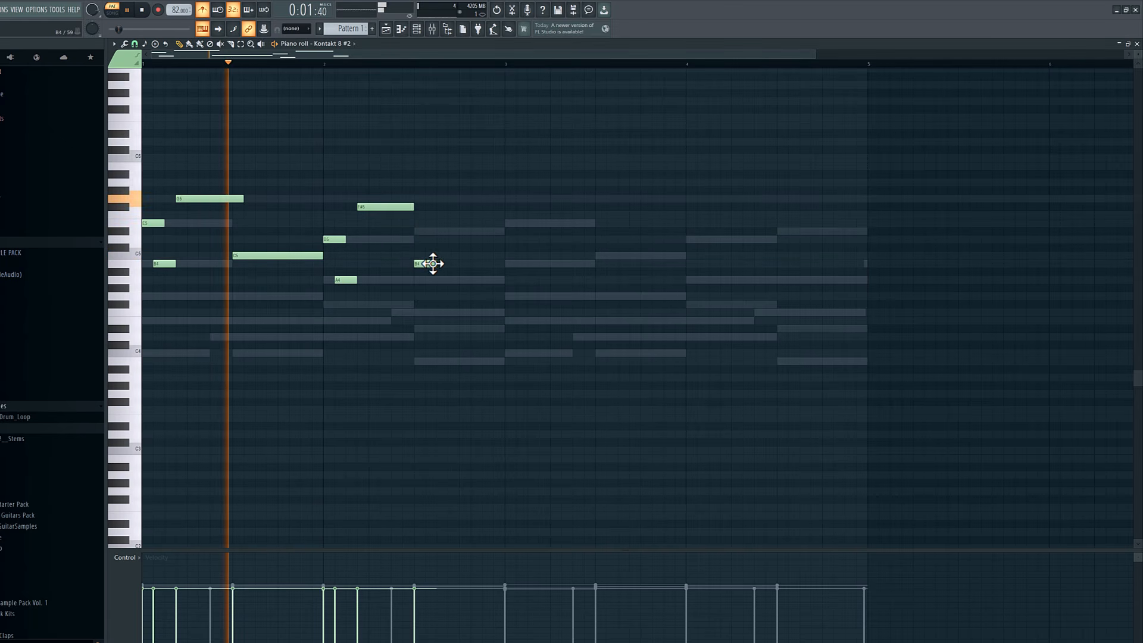
Lengthen the B4 to about five steps and add a short B4 at the end of bar 2, checking with playback
{"action": "left_click_drag", "start_coordinate": [435, 263], "coordinate": [501, 265]}
{"action": "key", "text": "space"}
{"action": "key", "text": "space"}
{"action": "left_click", "coordinate": [493, 266]}
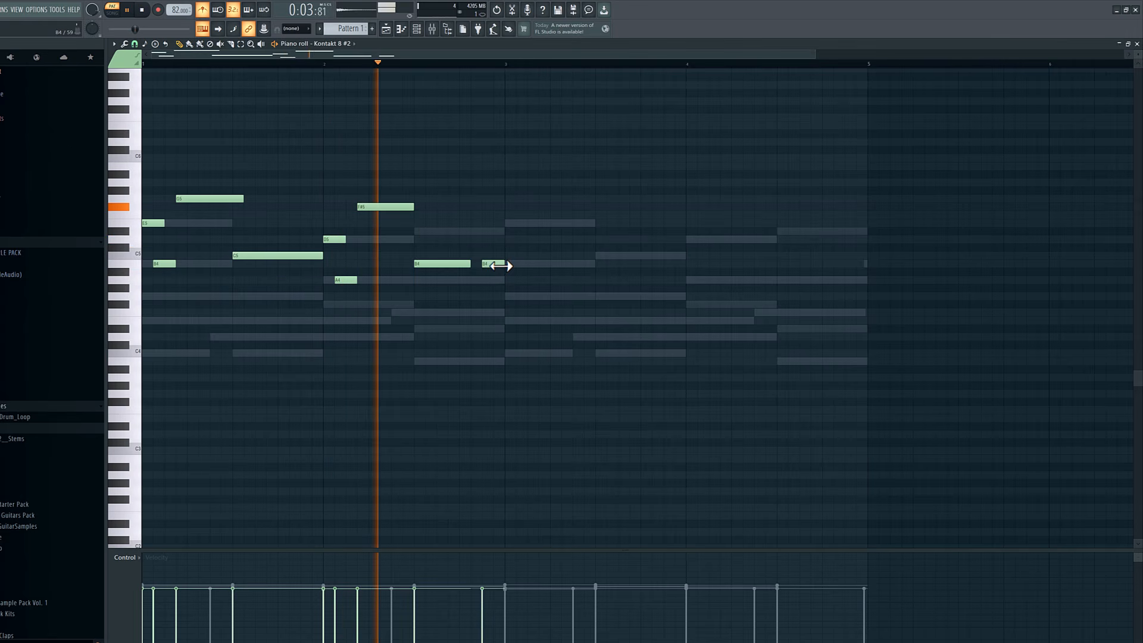
{"action": "key", "text": "space"}
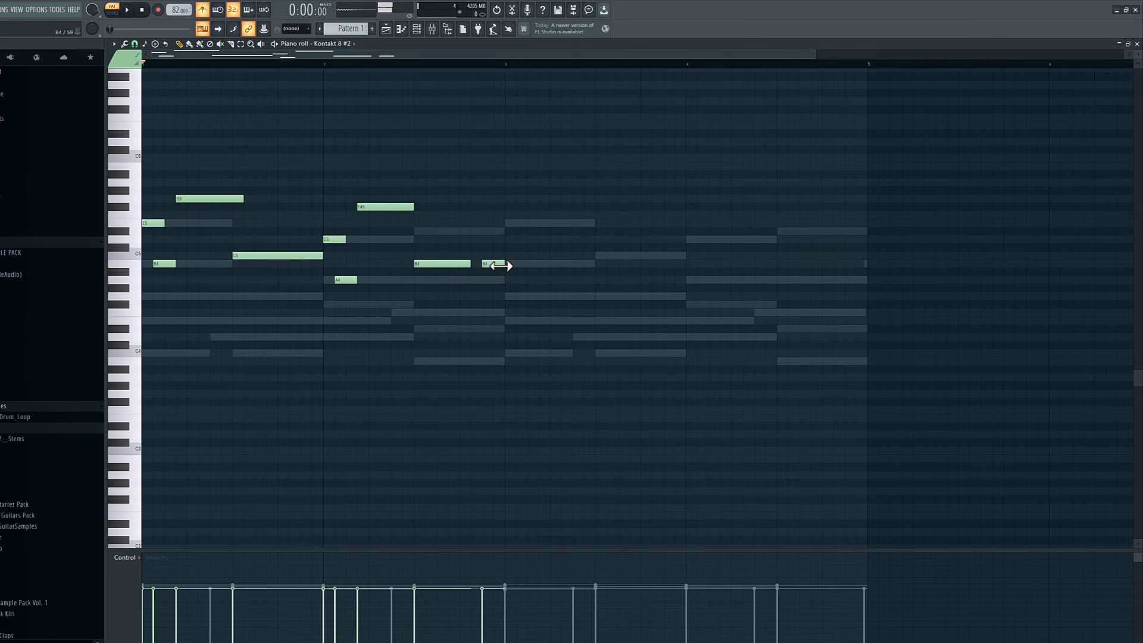
Copy the two-bar melody into bars 3 and 4, and extend bar 2's first B4 to meet the short B4
{"action": "key", "text": "space"}
{"action": "key", "text": "ctrl+a"}
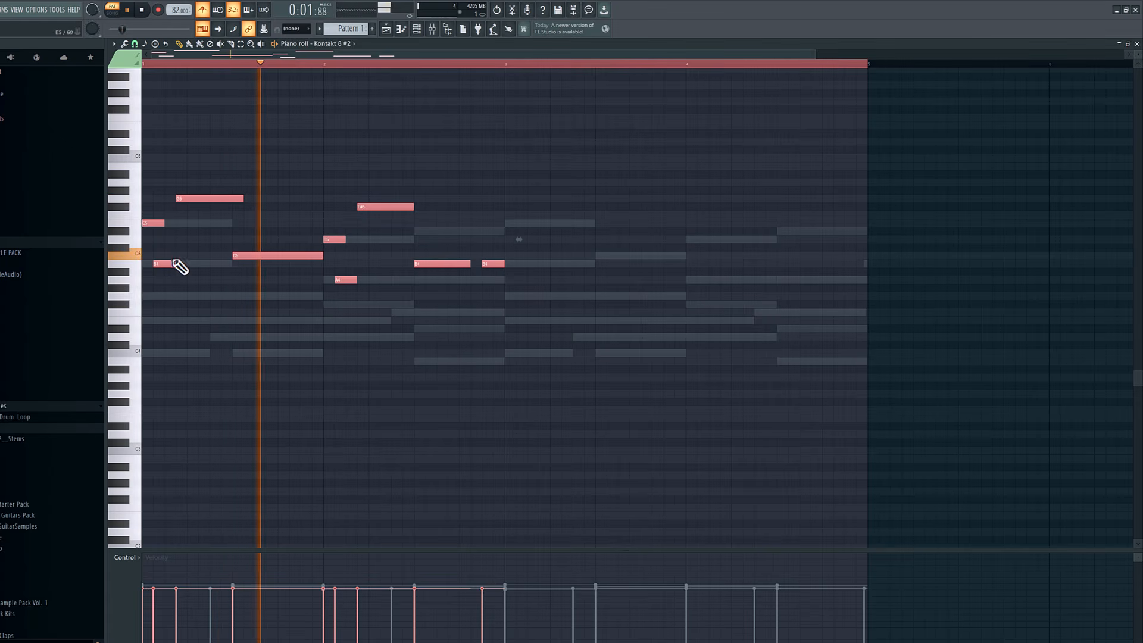
{"action": "left_click_drag", "start_coordinate": [148, 224], "coordinate": [514, 250]}
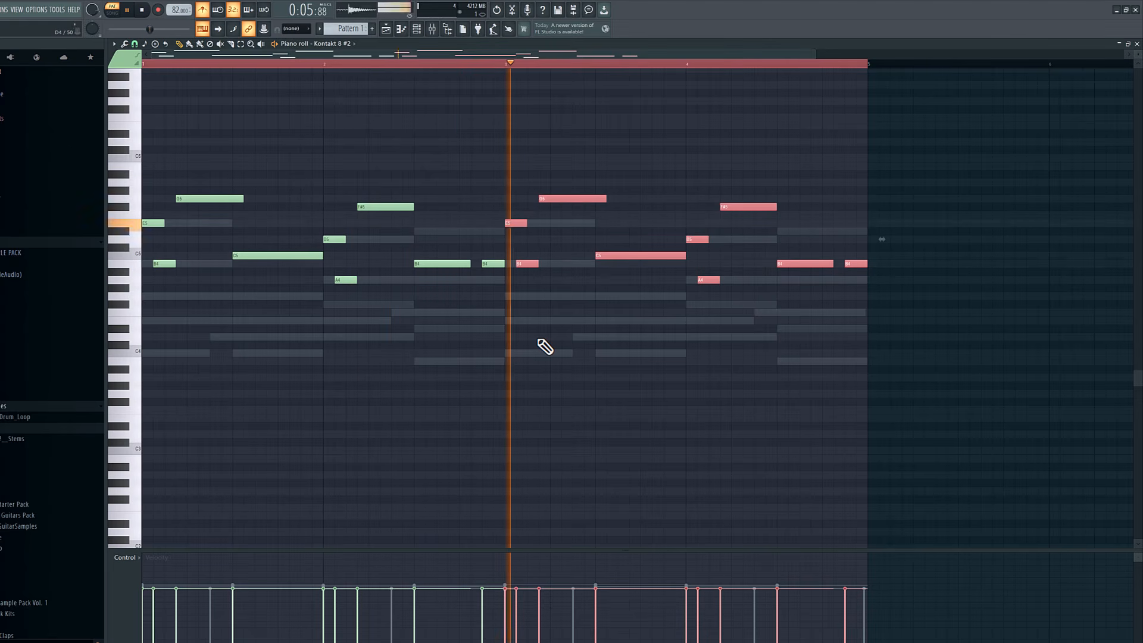
{"action": "left_click_drag", "start_coordinate": [469, 263], "coordinate": [477, 261]}
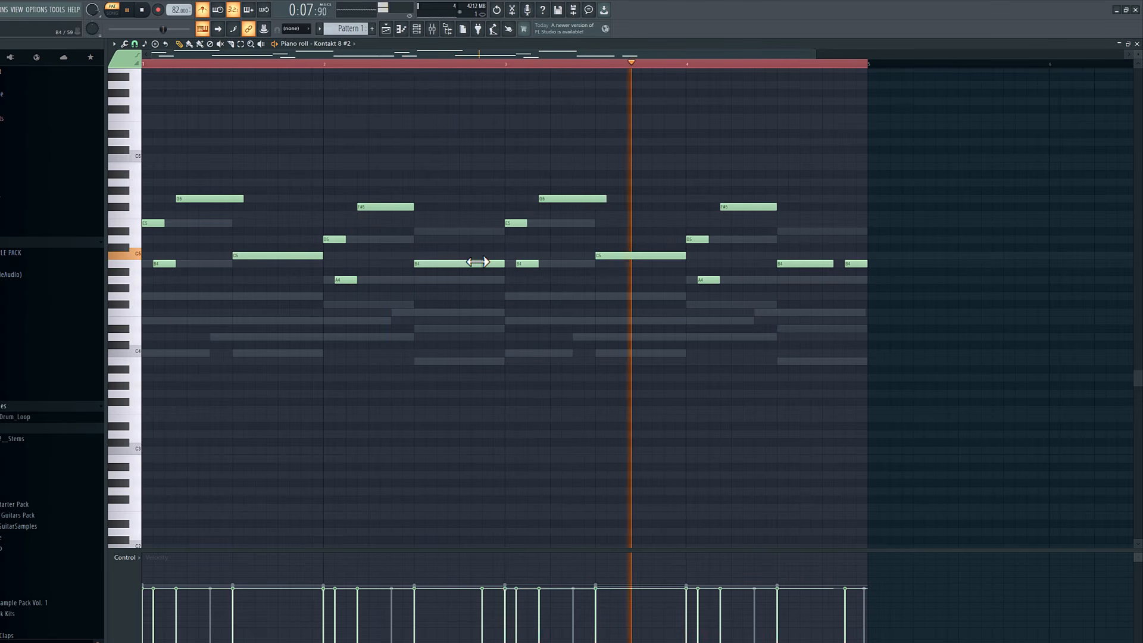
Shorten all melody notes slightly using a 1/6 step snap, and clear the selection
{"action": "key", "text": "ctrl+a"}
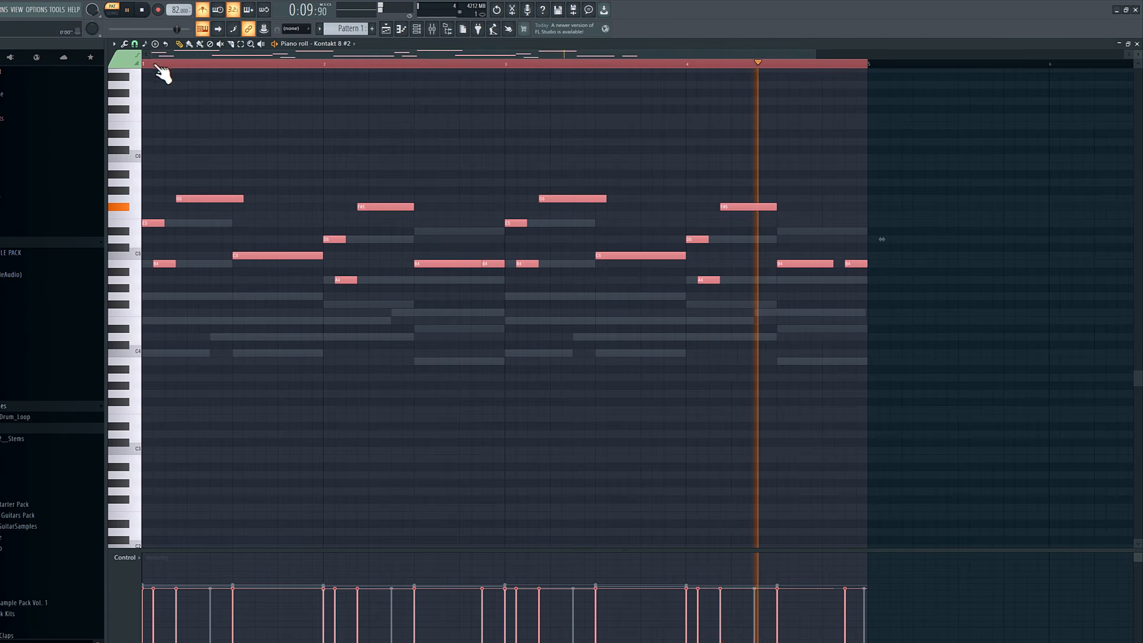
{"action": "left_click", "coordinate": [134, 44]}
{"action": "left_click", "coordinate": [162, 98]}
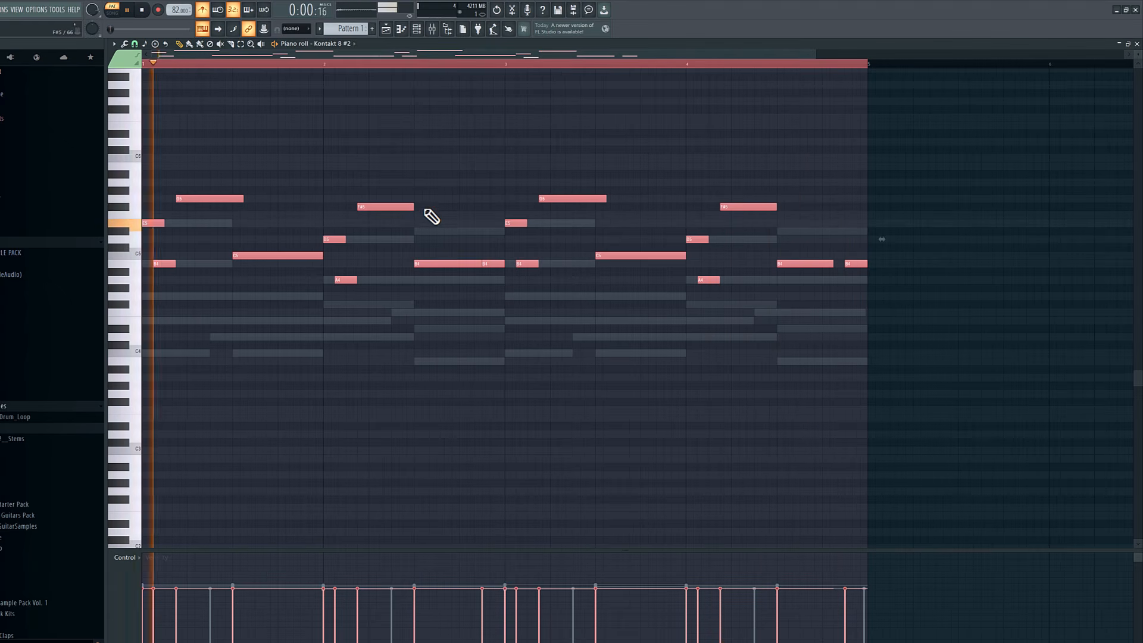
{"action": "left_click_drag", "start_coordinate": [413, 207], "coordinate": [411, 206]}
{"action": "right_click", "coordinate": [447, 413]}
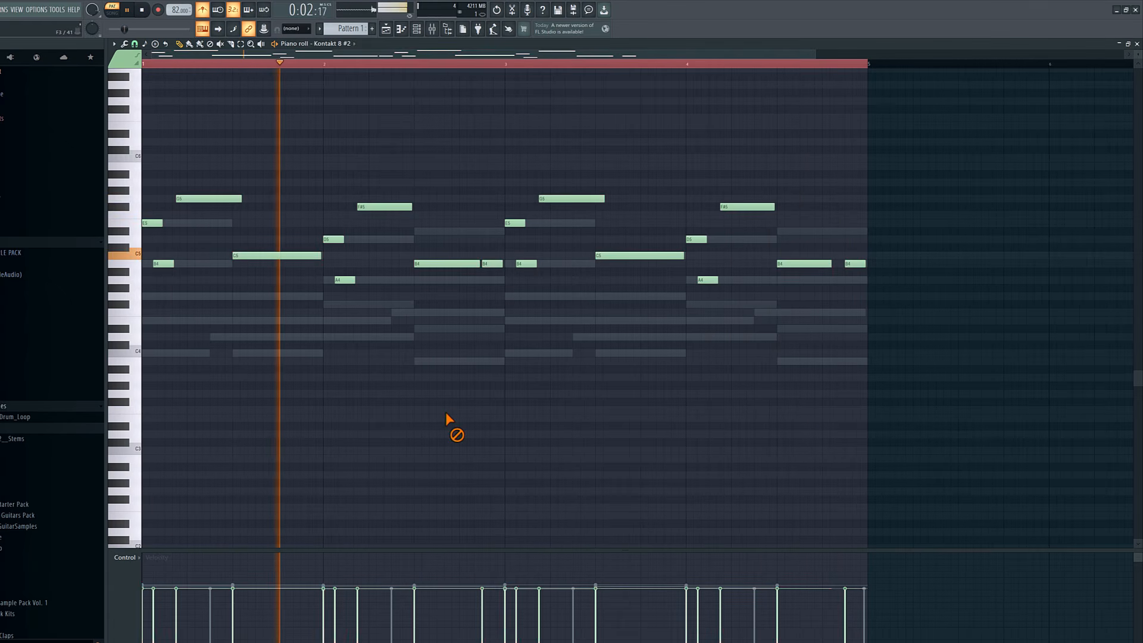
Slightly randomize the velocities of all melody notes with the randomizer
{"action": "key", "text": "ctrl+a"}
{"action": "key", "text": "alt+r"}
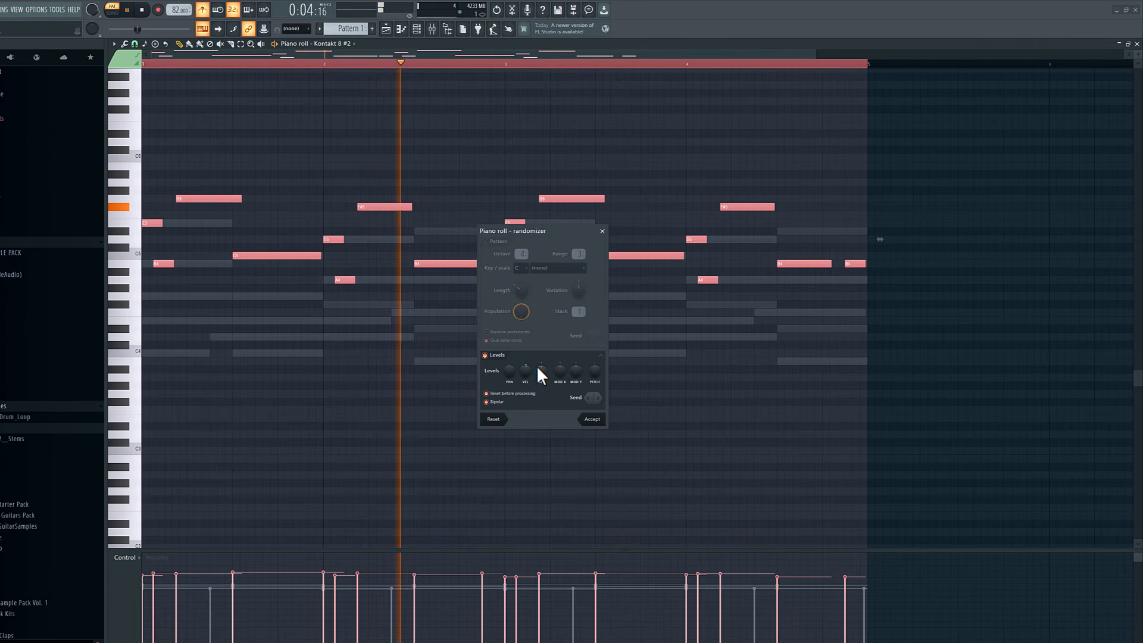
{"action": "left_click_drag", "start_coordinate": [525, 367], "coordinate": [525, 360]}
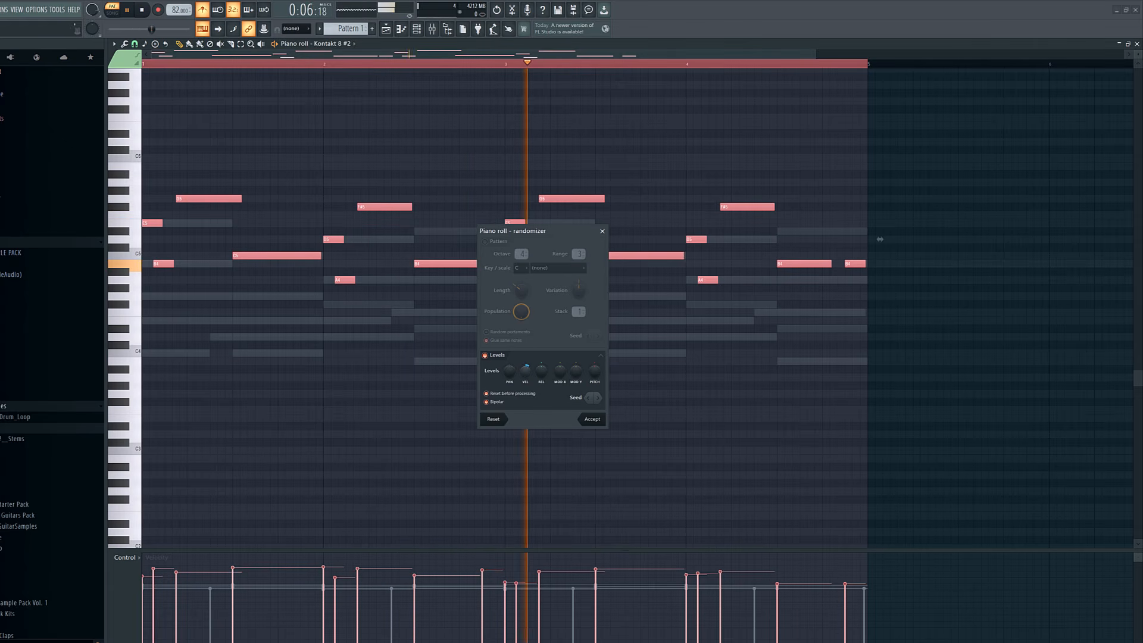
{"action": "left_click", "coordinate": [593, 419]}
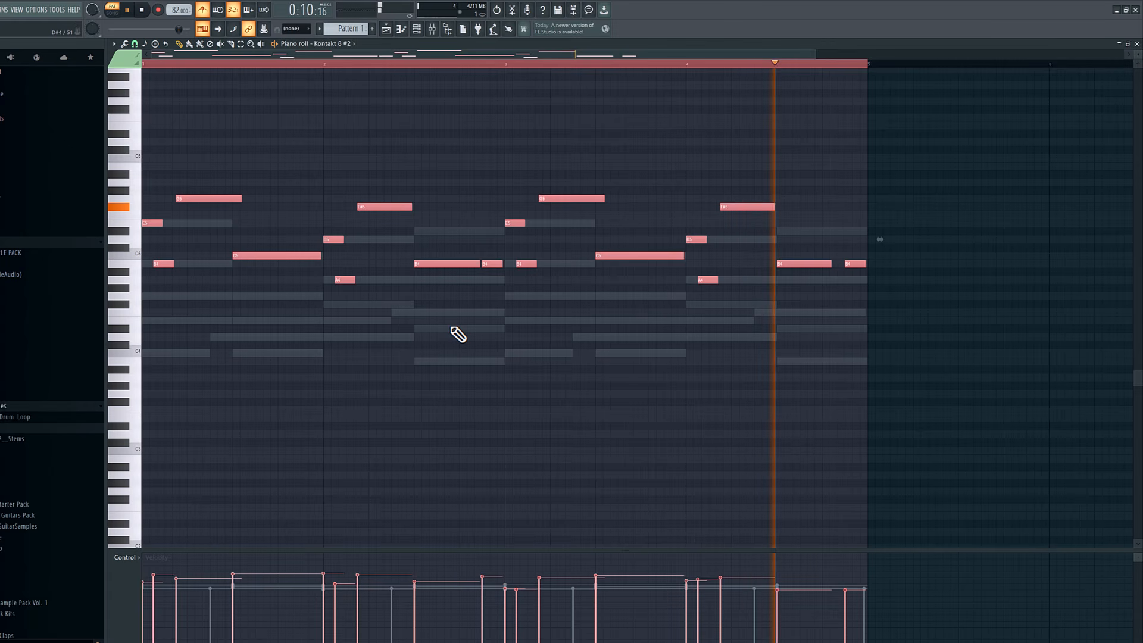
Close the piano roll, bring the Kontakt 8 #2 window forward, and turn the Strings channel back on
{"action": "left_click", "coordinate": [1137, 43]}
{"action": "left_click", "coordinate": [601, 127]}
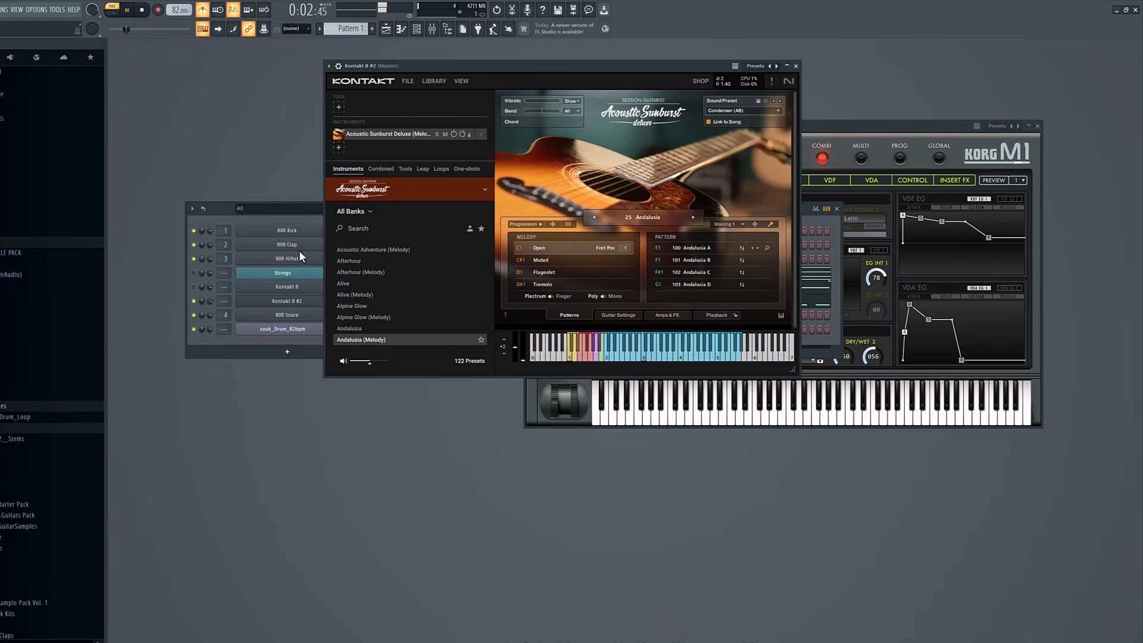
{"action": "left_click", "coordinate": [194, 273]}
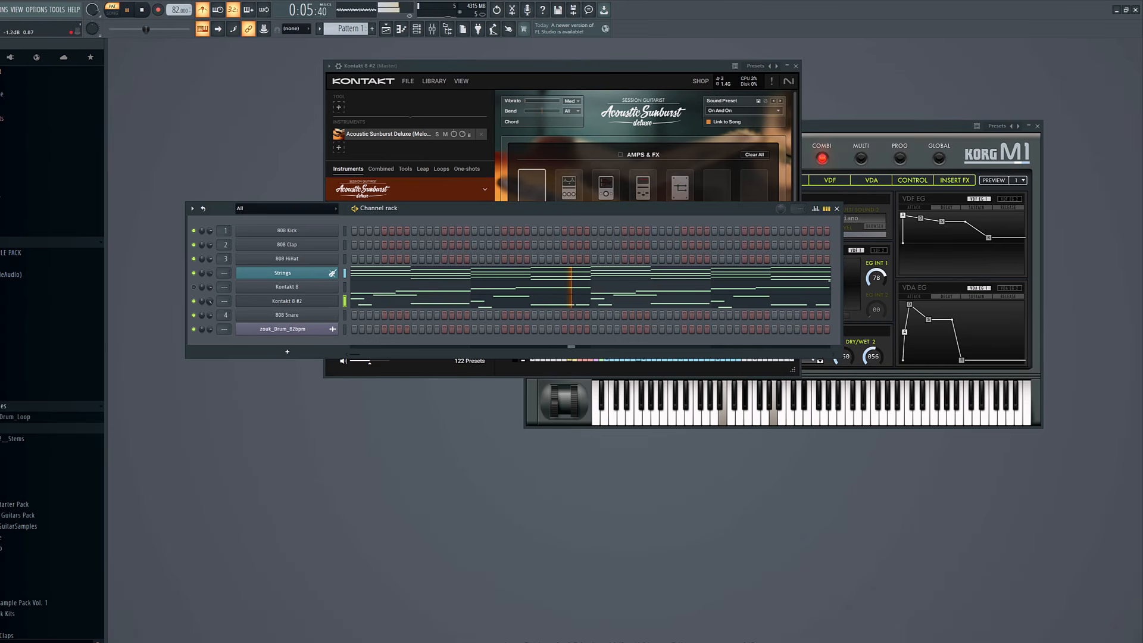
Reopen the Kontakt 8 #2 piano roll, select all its notes during playback, and close it
{"action": "left_click", "coordinate": [384, 305]}
{"action": "key", "text": "ctrl+a"}
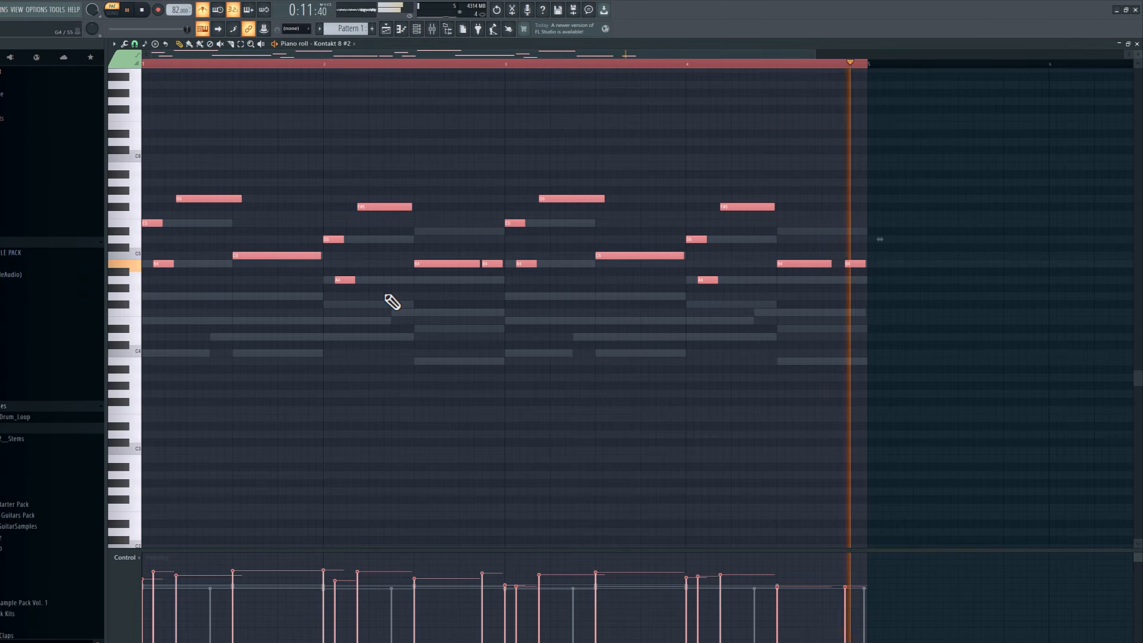
{"action": "key", "text": "Escape"}
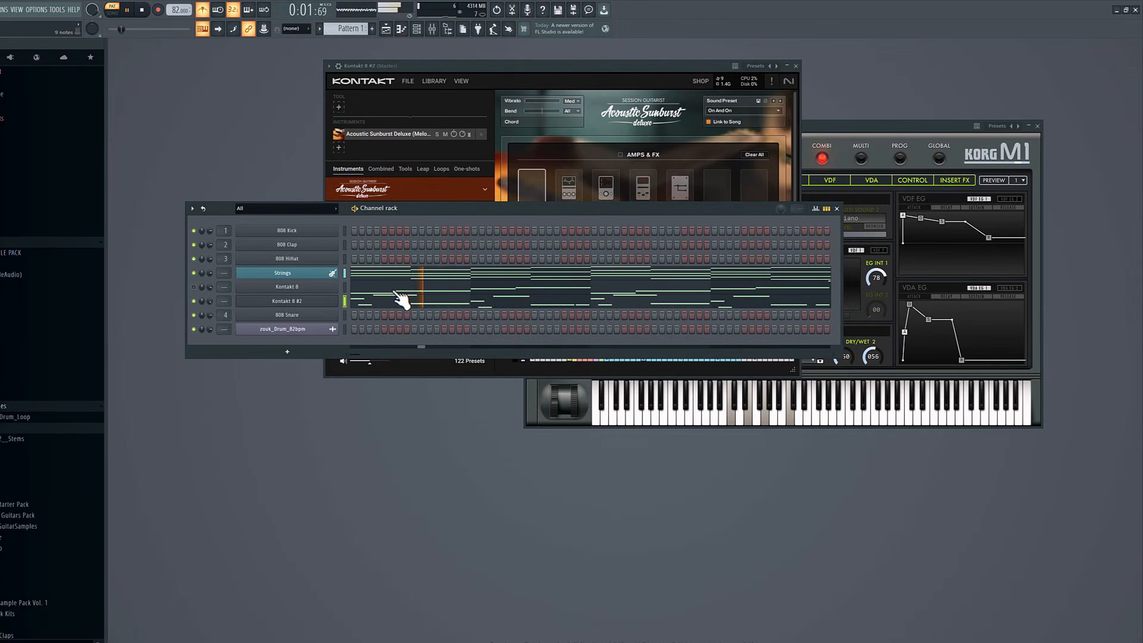
Review the Acoustic Sunburst Deluxe's Parametric EQ, pattern page and wrapper volume, and return to the channel rack
{"action": "left_click", "coordinate": [516, 142]}
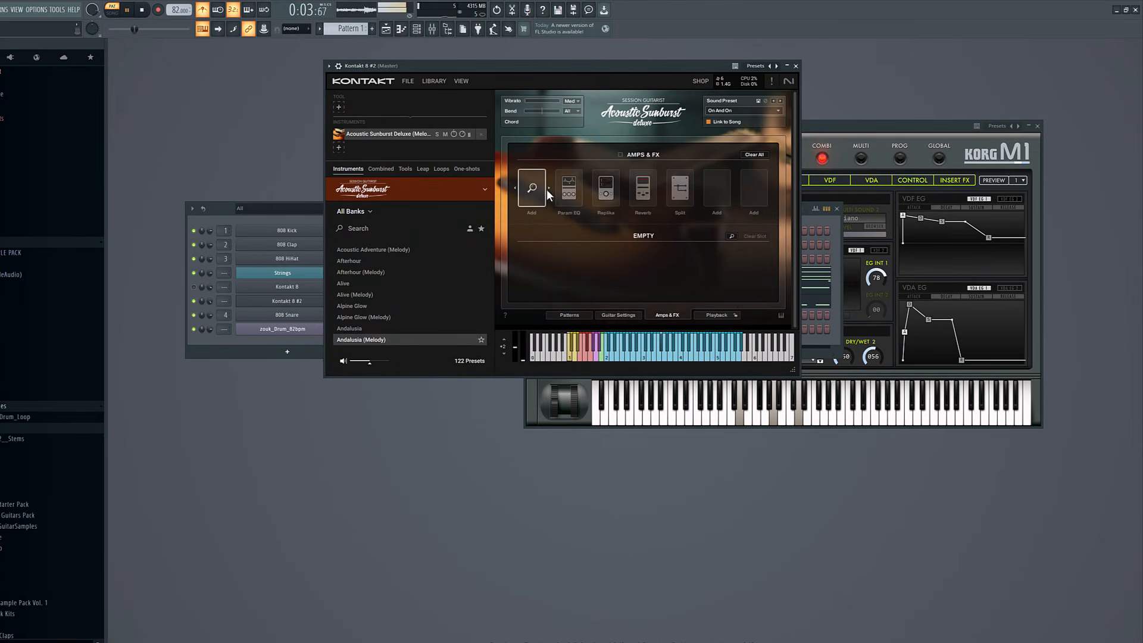
{"action": "left_click", "coordinate": [563, 188]}
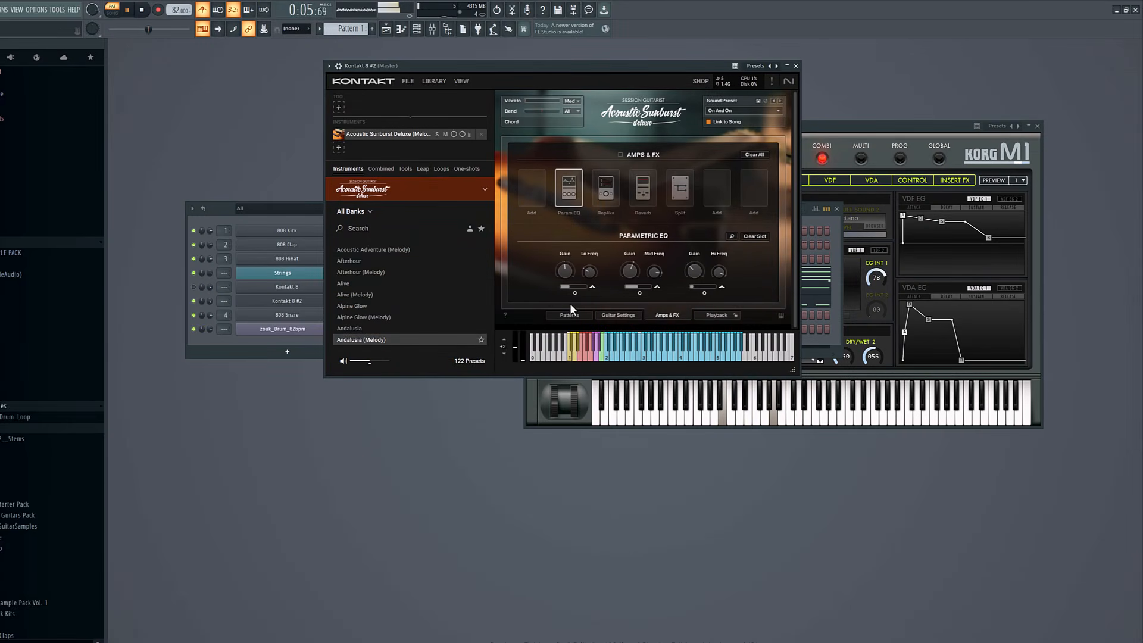
{"action": "left_click", "coordinate": [573, 316]}
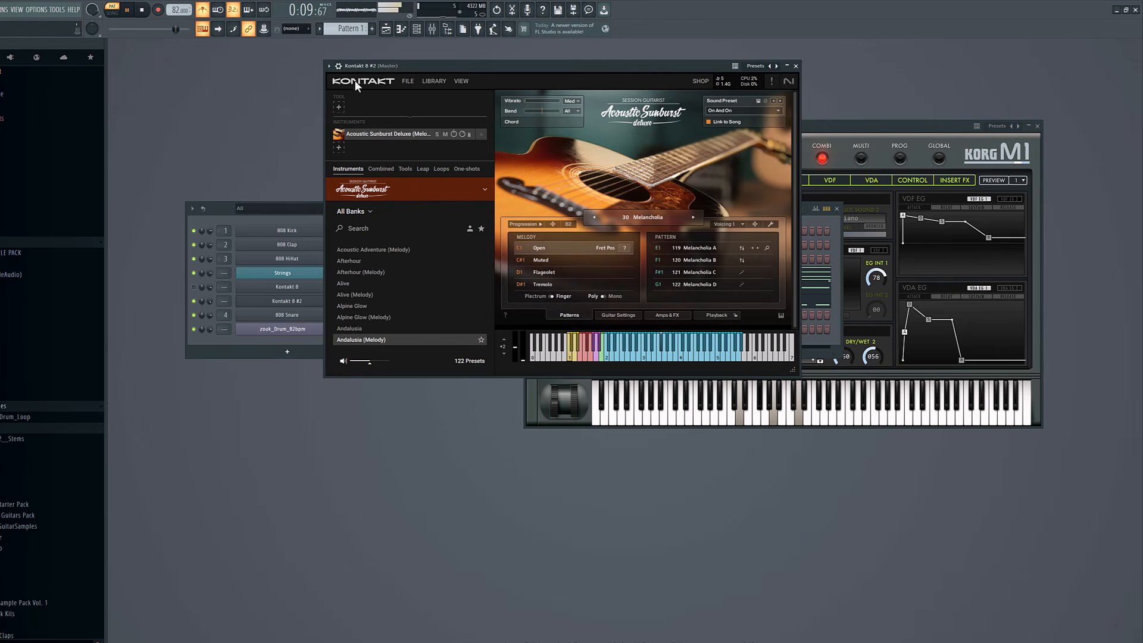
{"action": "left_click", "coordinate": [338, 67]}
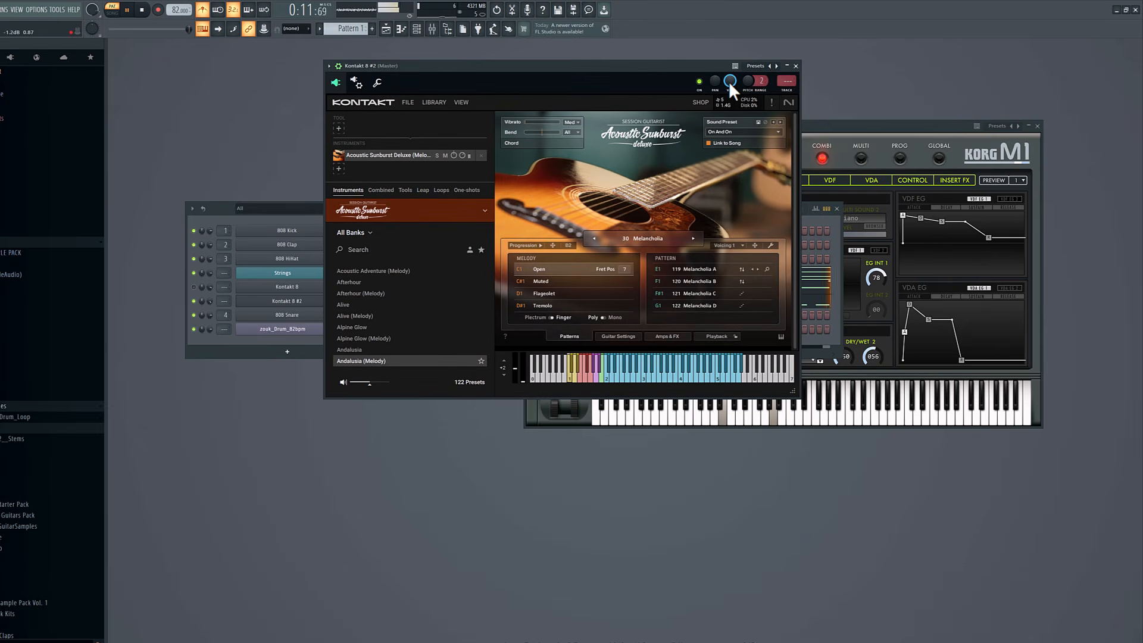
{"action": "left_click", "coordinate": [302, 215]}
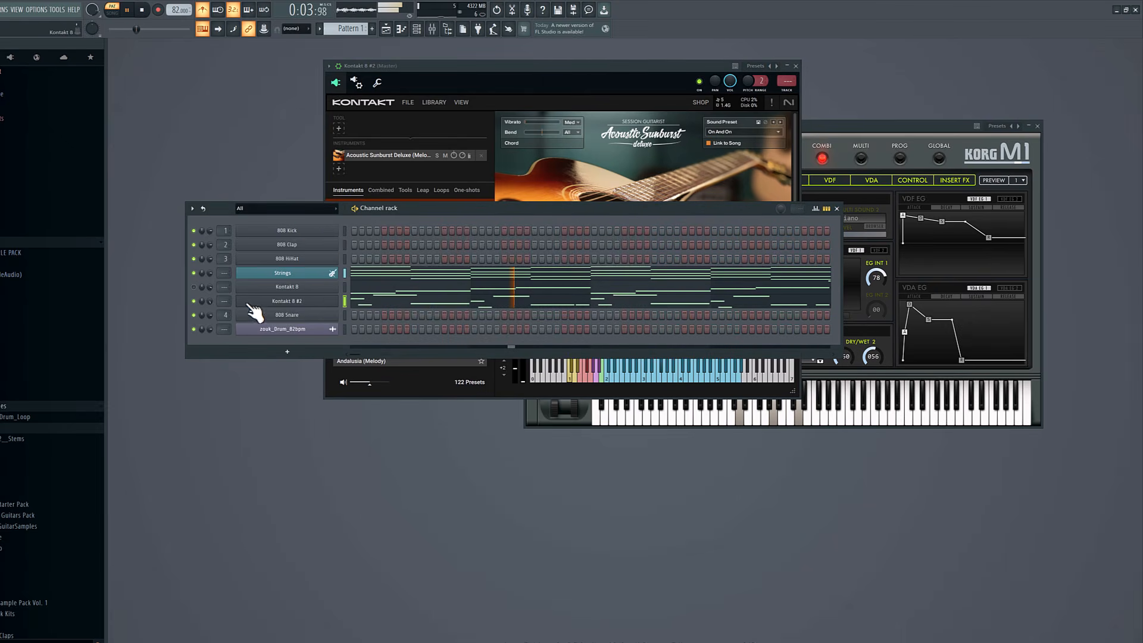
{"action": "key", "text": "space"}
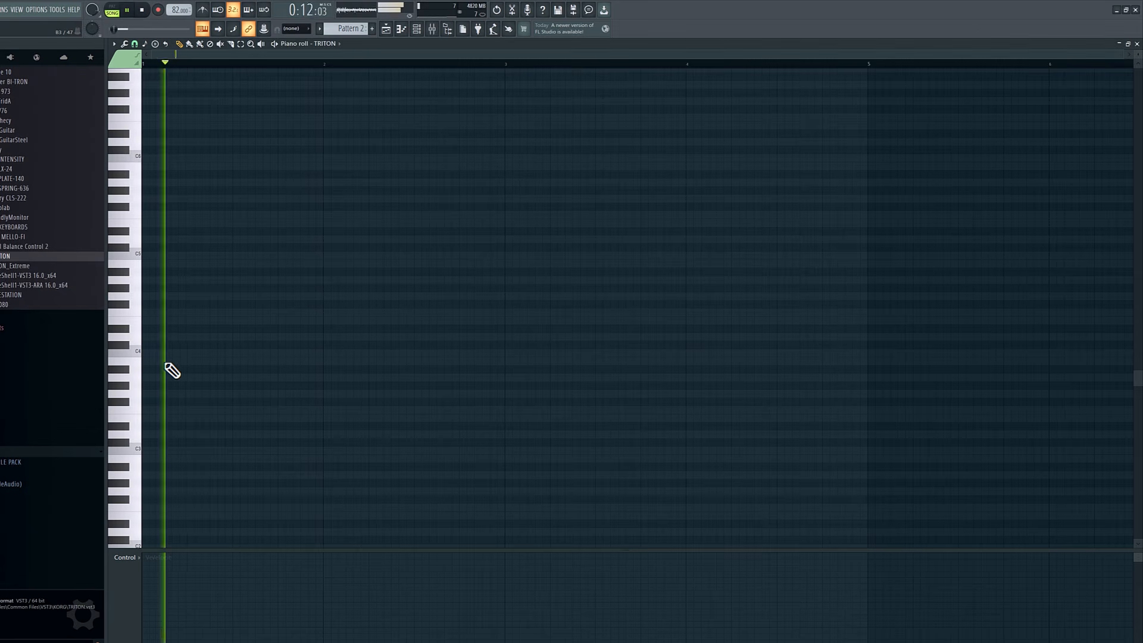
In the TRITON piano roll for Pattern 2, place a two-step E4 starting one step into bar 1, using a coarser snap
{"action": "left_click", "coordinate": [157, 353]}
{"action": "left_click_drag", "start_coordinate": [154, 348], "coordinate": [165, 316]}
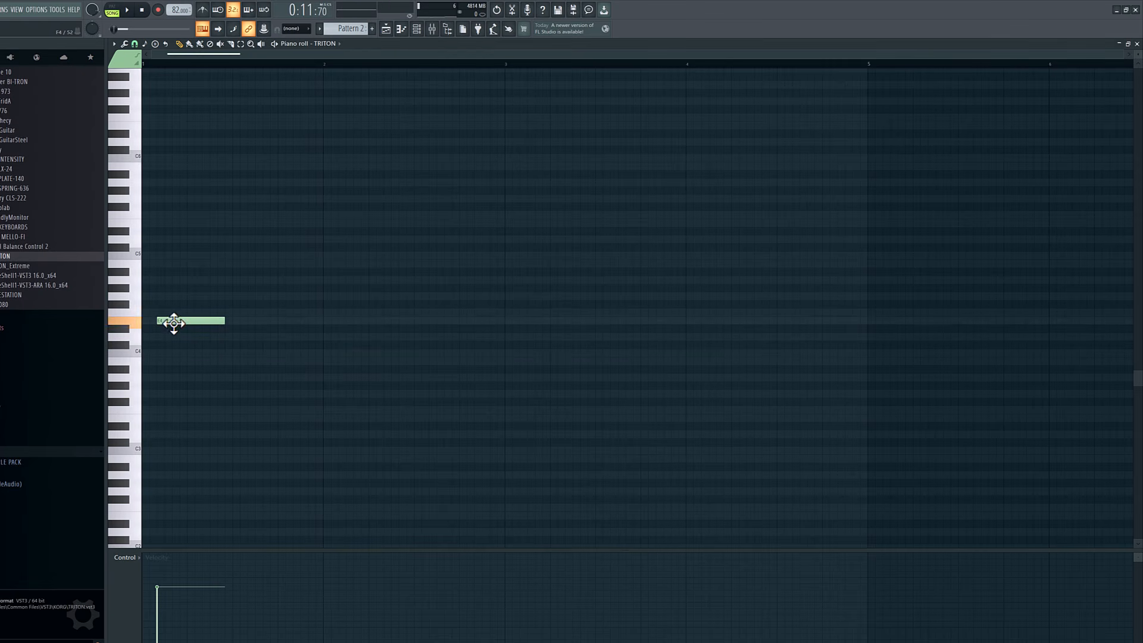
{"action": "left_click", "coordinate": [135, 44]}
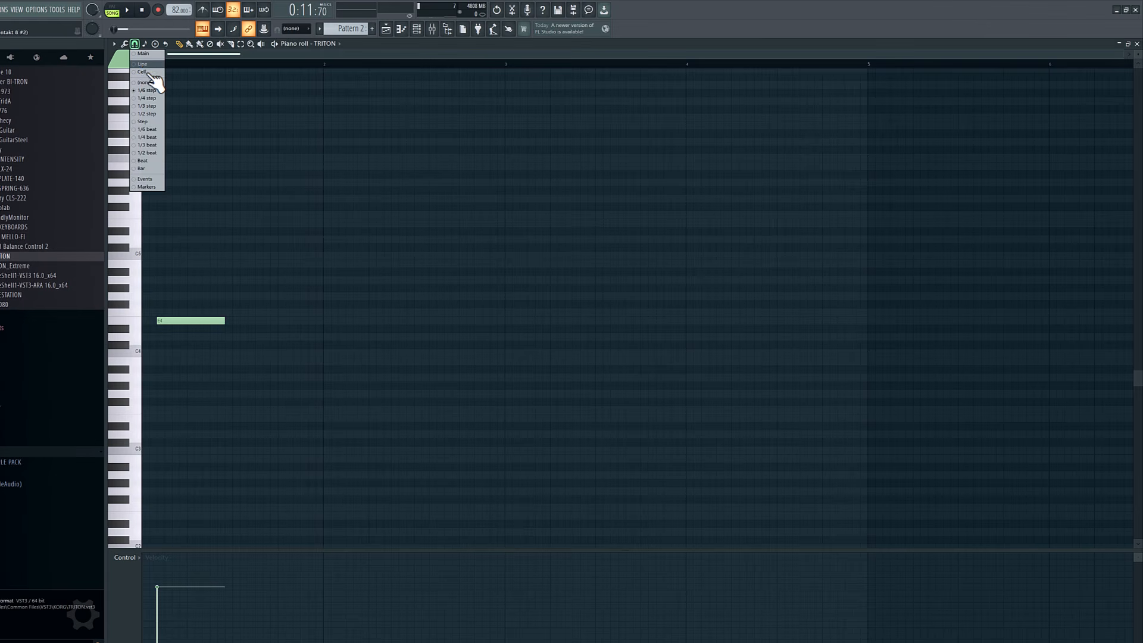
{"action": "left_click", "coordinate": [154, 72]}
{"action": "left_click", "coordinate": [217, 321]}
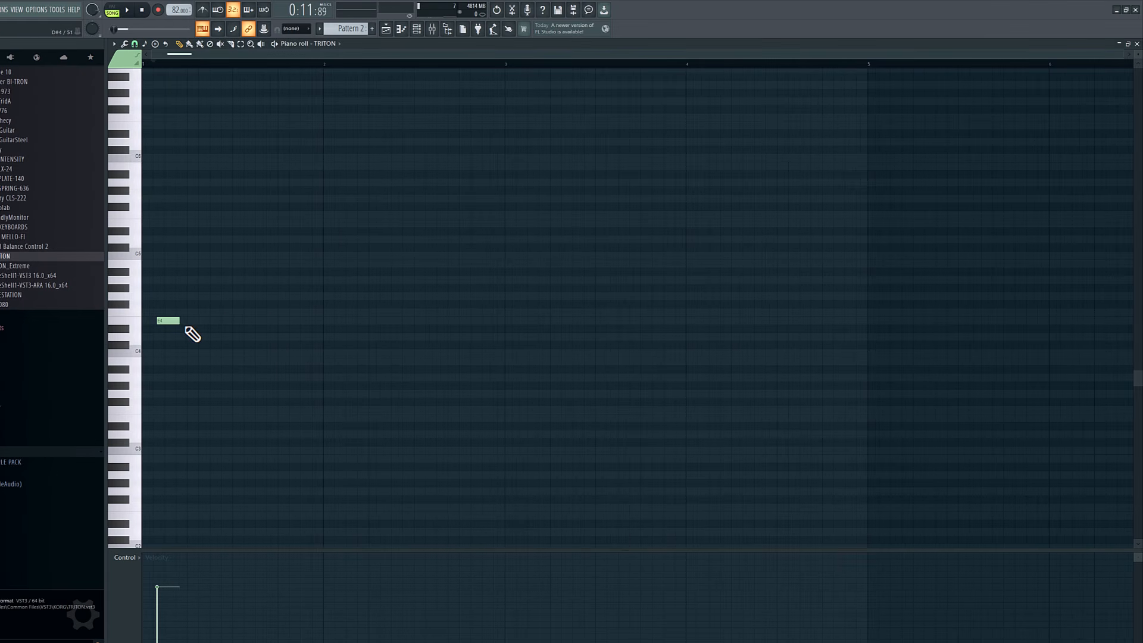
{"action": "left_click_drag", "start_coordinate": [192, 285], "coordinate": [169, 346]}
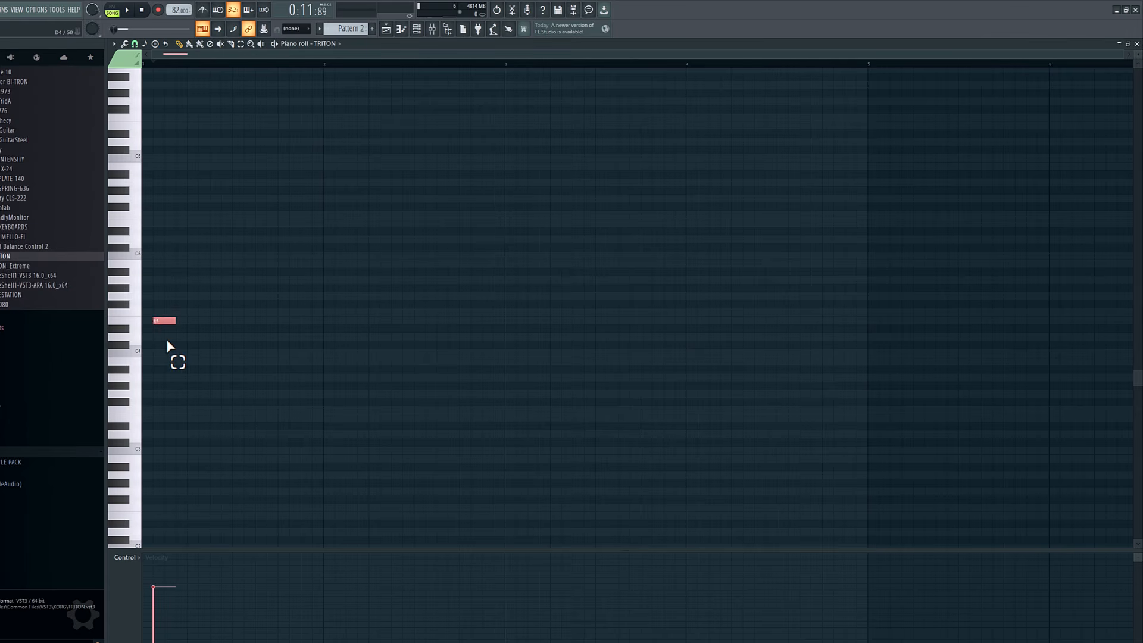
Add a two-step G4 just before the middle of bar 1, followed by three consecutive two-step C4 notes, checking with playback
{"action": "key", "text": "space"}
{"action": "key", "text": "space"}
{"action": "key", "text": "space"}
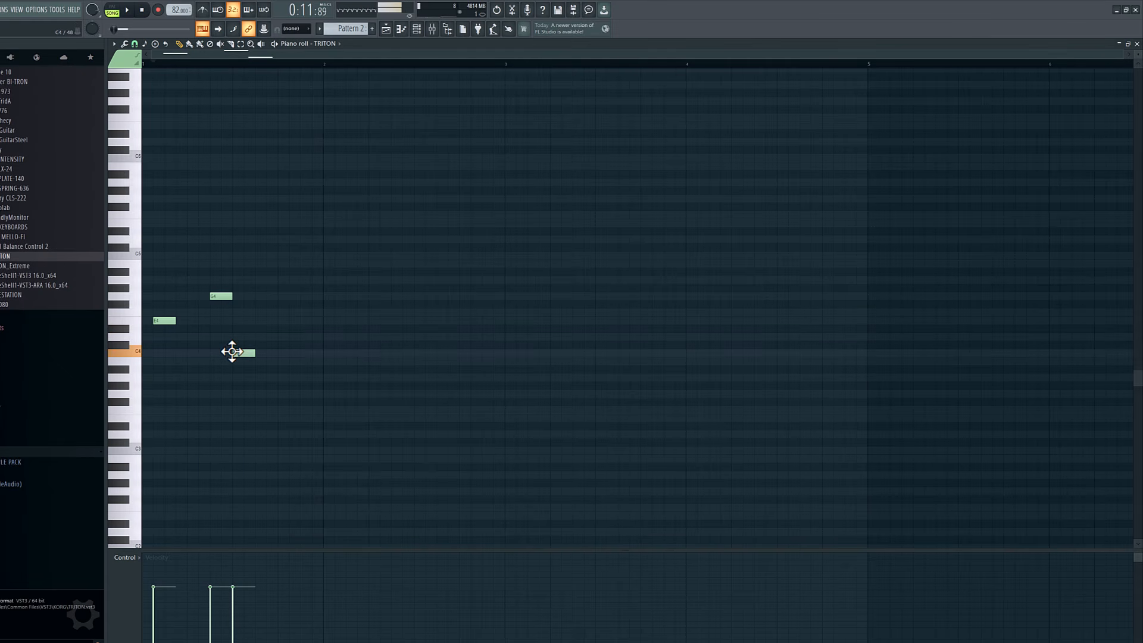
{"action": "left_click", "coordinate": [256, 354]}
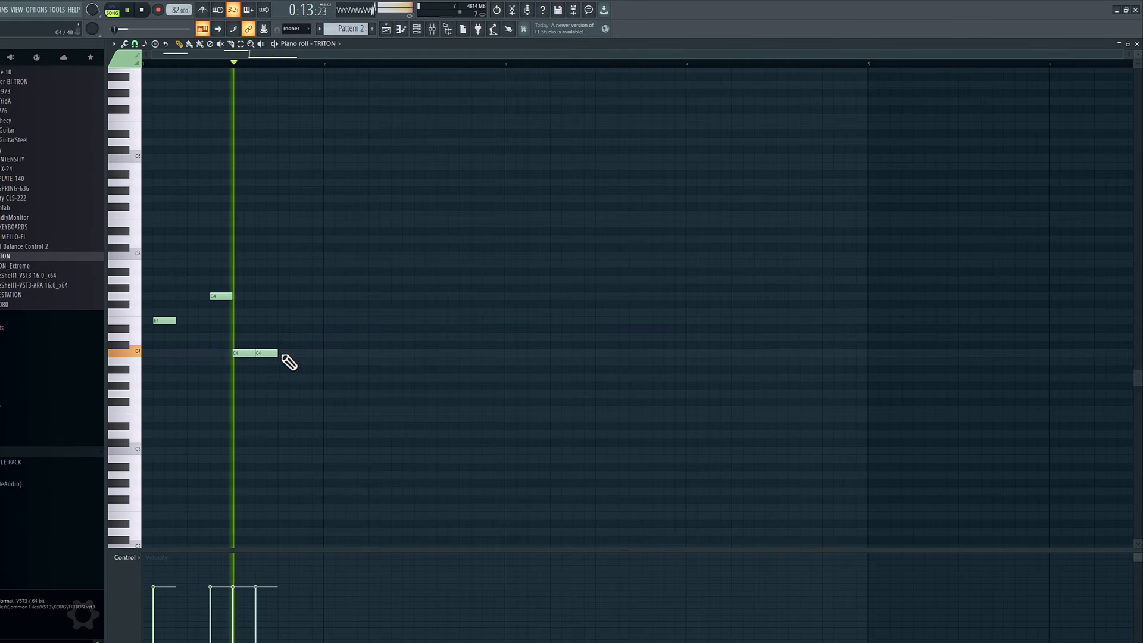
{"action": "left_click", "coordinate": [281, 354]}
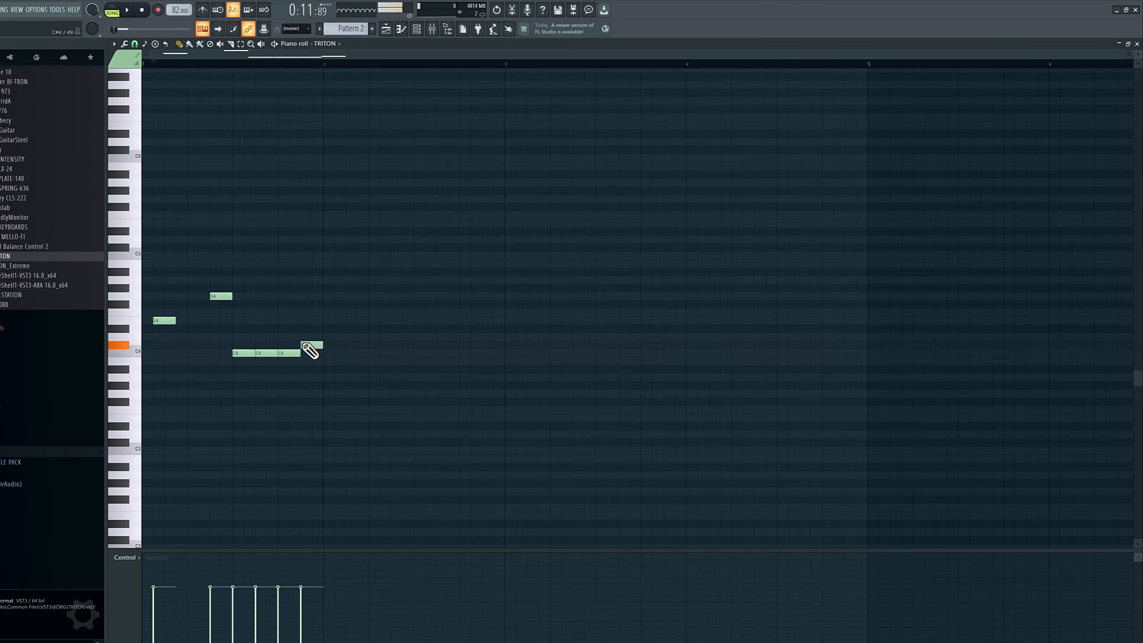
Slightly shorten the three C4 notes and the D4 at the end of bar 1 together, using a temporary finer snap
{"action": "left_click_drag", "start_coordinate": [341, 308], "coordinate": [245, 409]}
{"action": "key", "text": "space"}
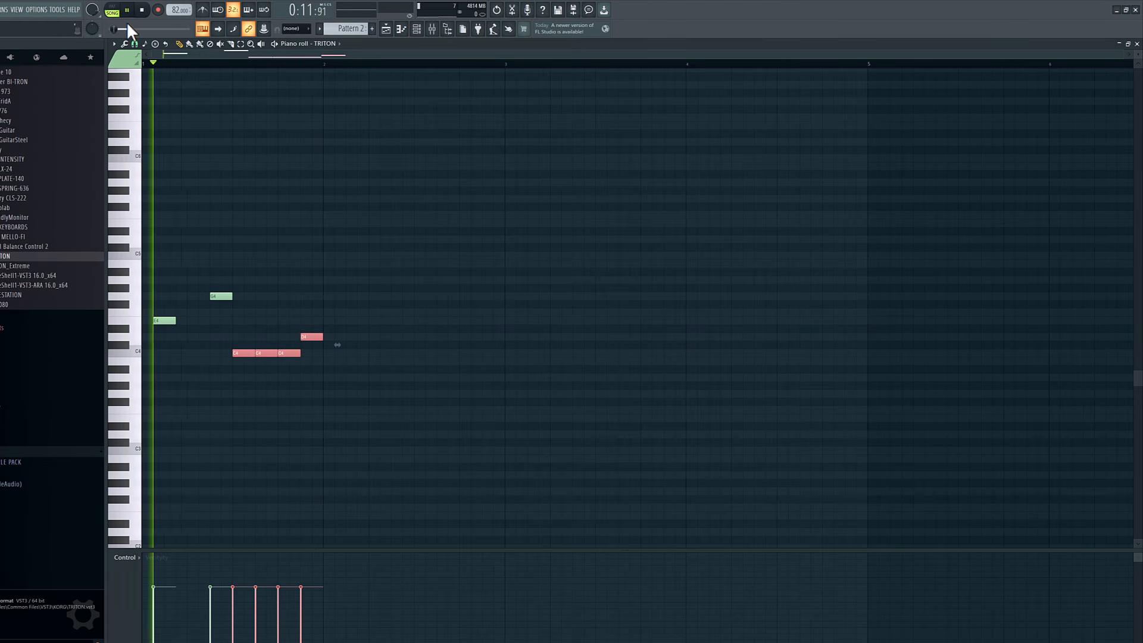
{"action": "left_click", "coordinate": [134, 43]}
{"action": "left_click", "coordinate": [158, 94]}
{"action": "key", "text": "space"}
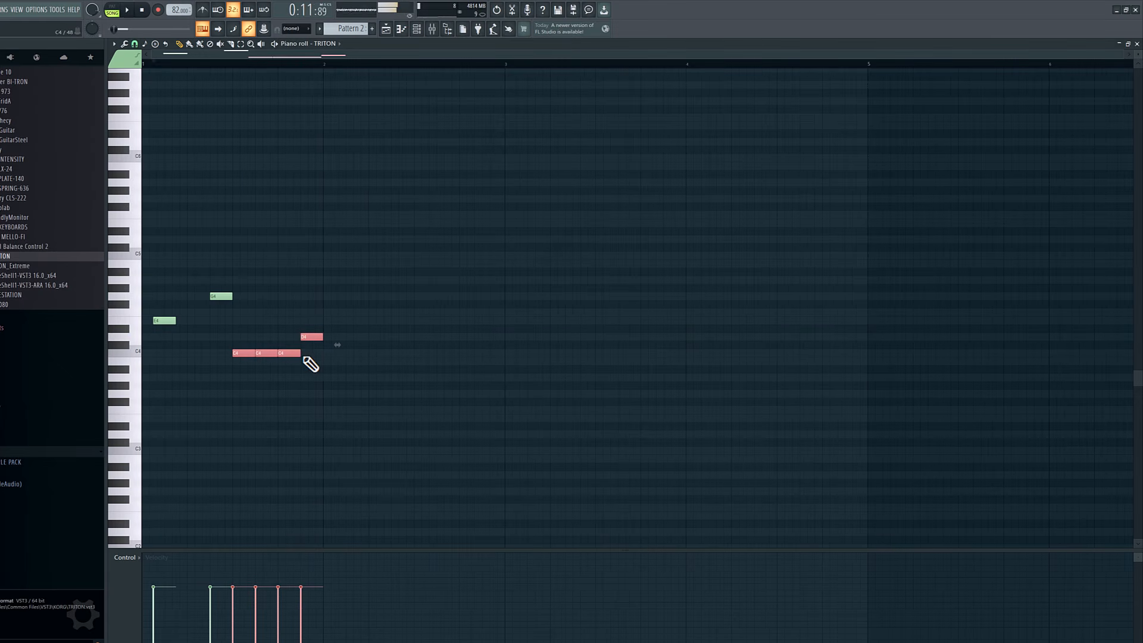
{"action": "left_click_drag", "start_coordinate": [300, 353], "coordinate": [297, 353]}
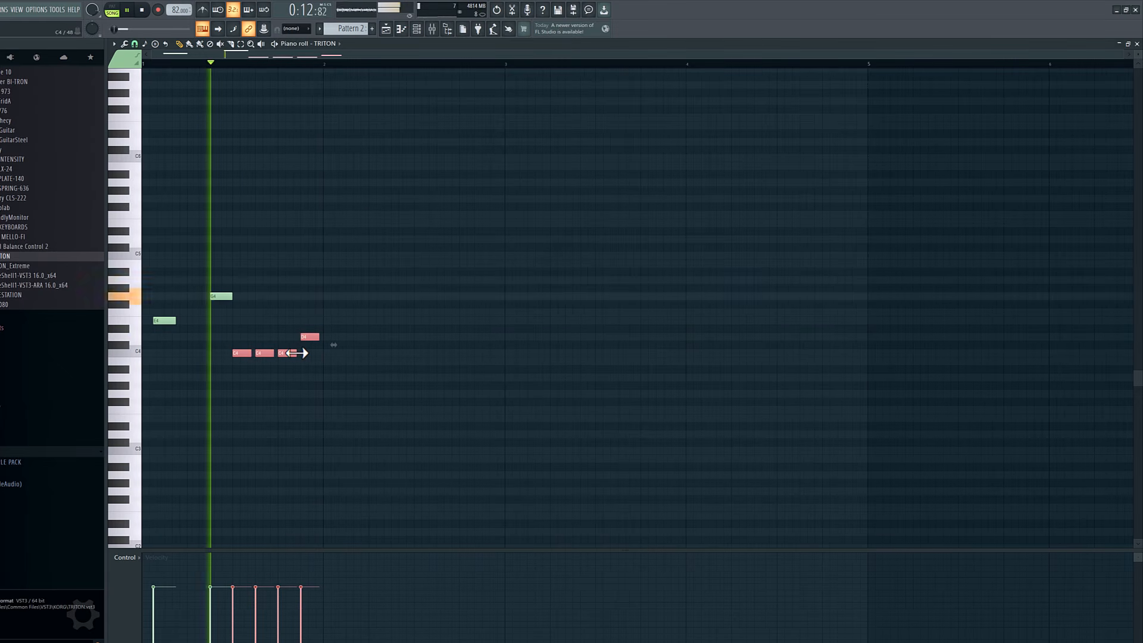
{"action": "left_click", "coordinate": [135, 44]}
{"action": "left_click", "coordinate": [147, 71]}
{"action": "key", "text": "space"}
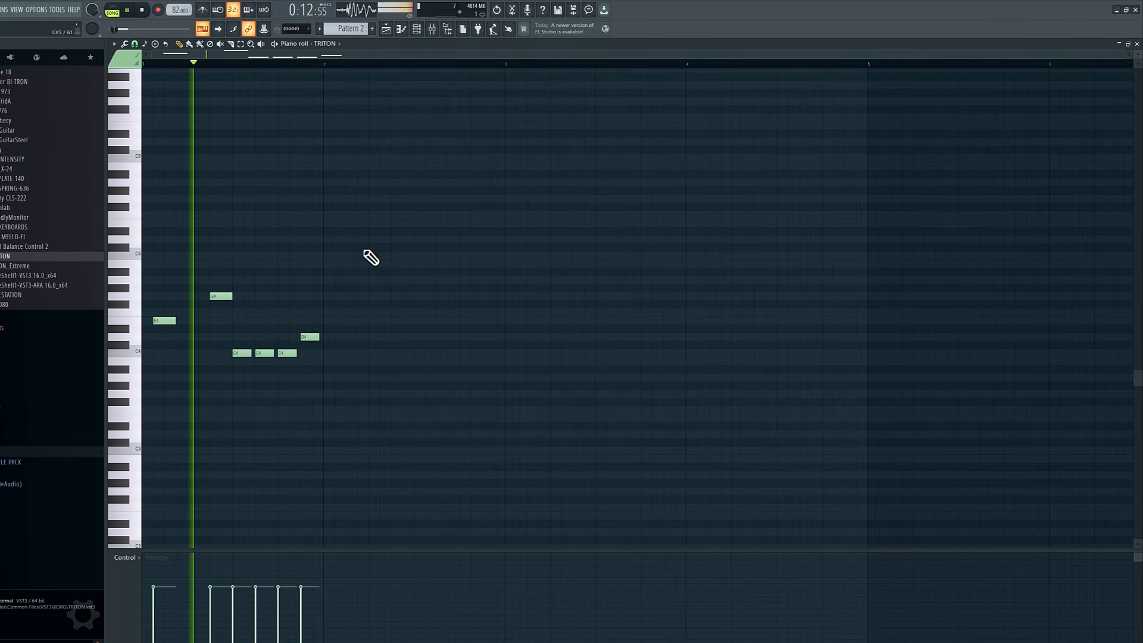
Add two spaced D4 notes and an F#4 in the first half of bar 2, followed by a copy of the three short C4 notes
{"action": "left_click", "coordinate": [339, 337]}
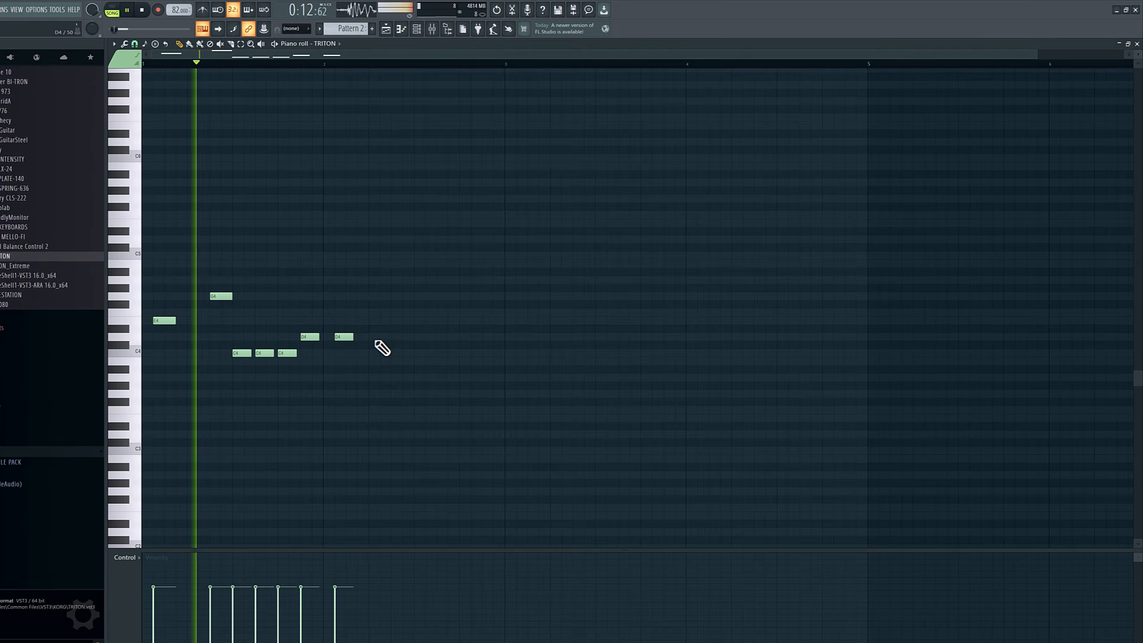
{"action": "left_click", "coordinate": [371, 337]}
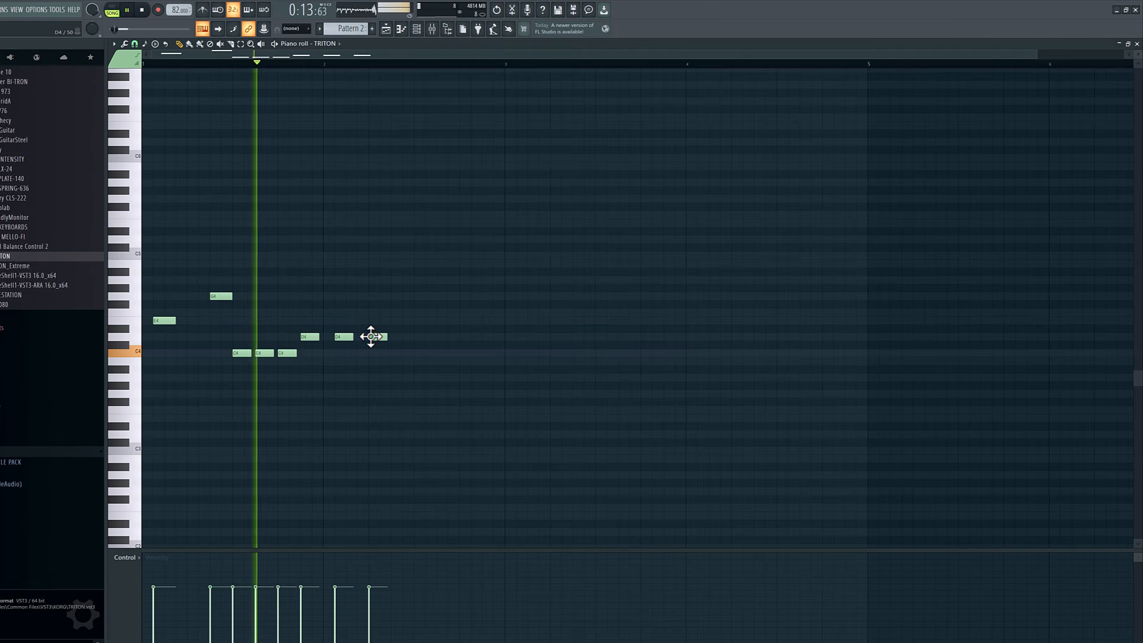
{"action": "left_click", "coordinate": [397, 305]}
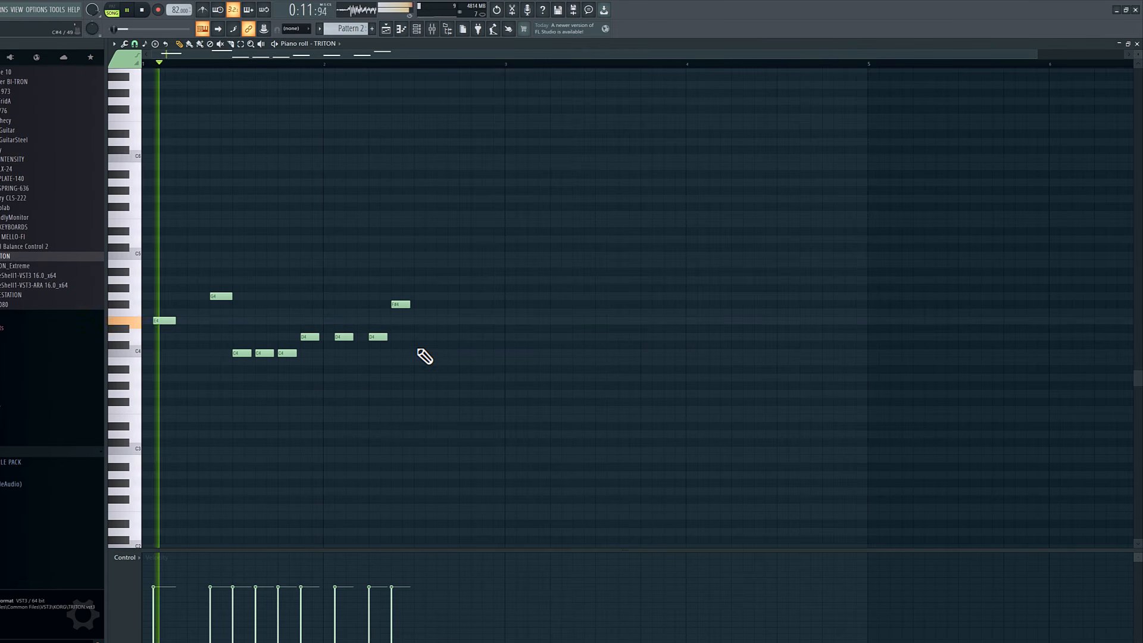
{"action": "left_click_drag", "start_coordinate": [312, 381], "coordinate": [419, 356]}
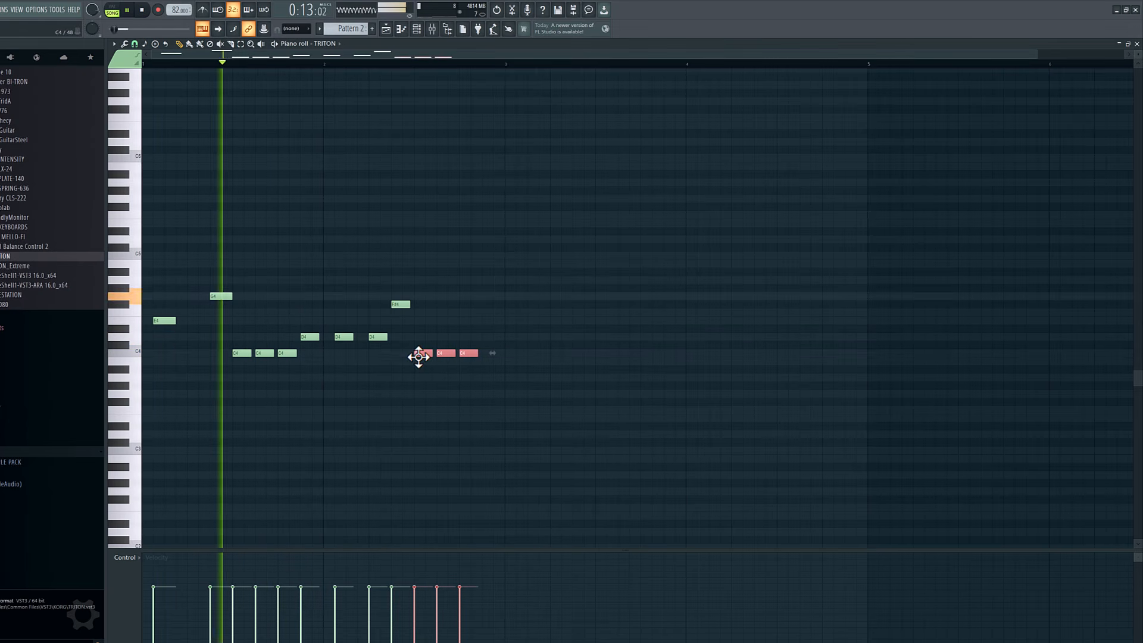
Place a short E4 at the end of bar 2 and a longer E4 starting one step into bar 3
{"action": "left_click", "coordinate": [485, 337]}
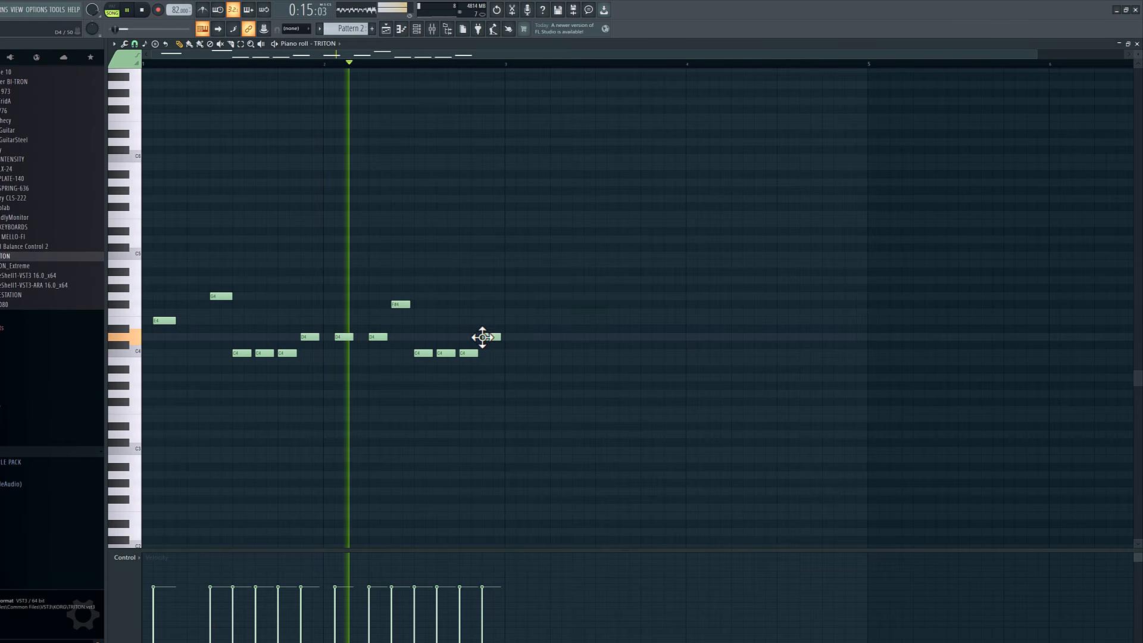
{"action": "left_click_drag", "start_coordinate": [494, 336], "coordinate": [494, 321]}
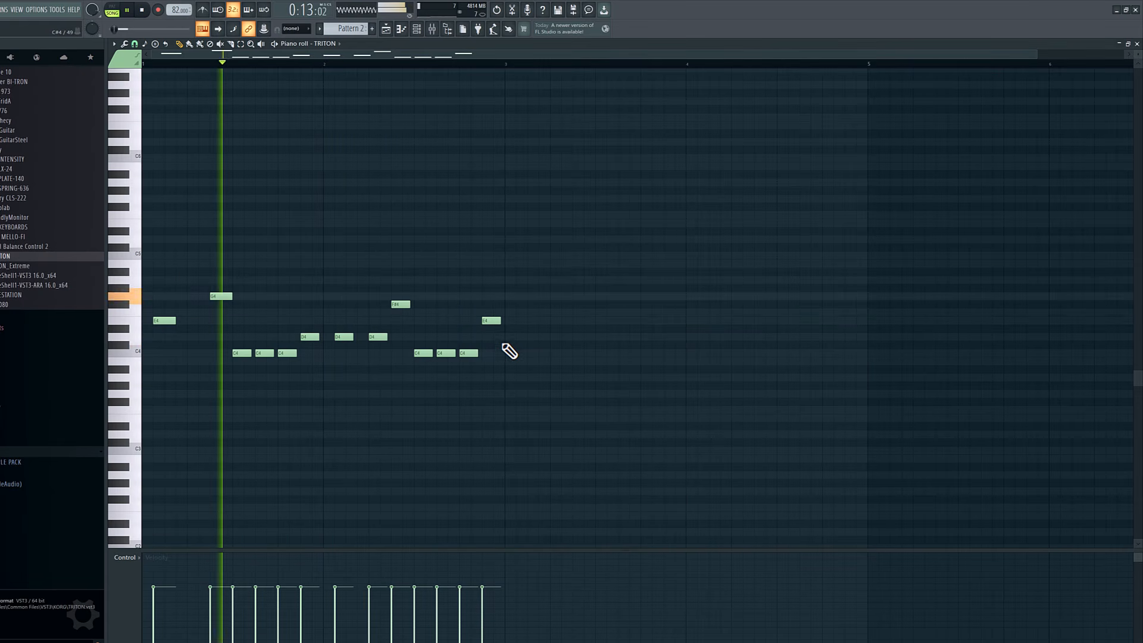
{"action": "left_click", "coordinate": [524, 321]}
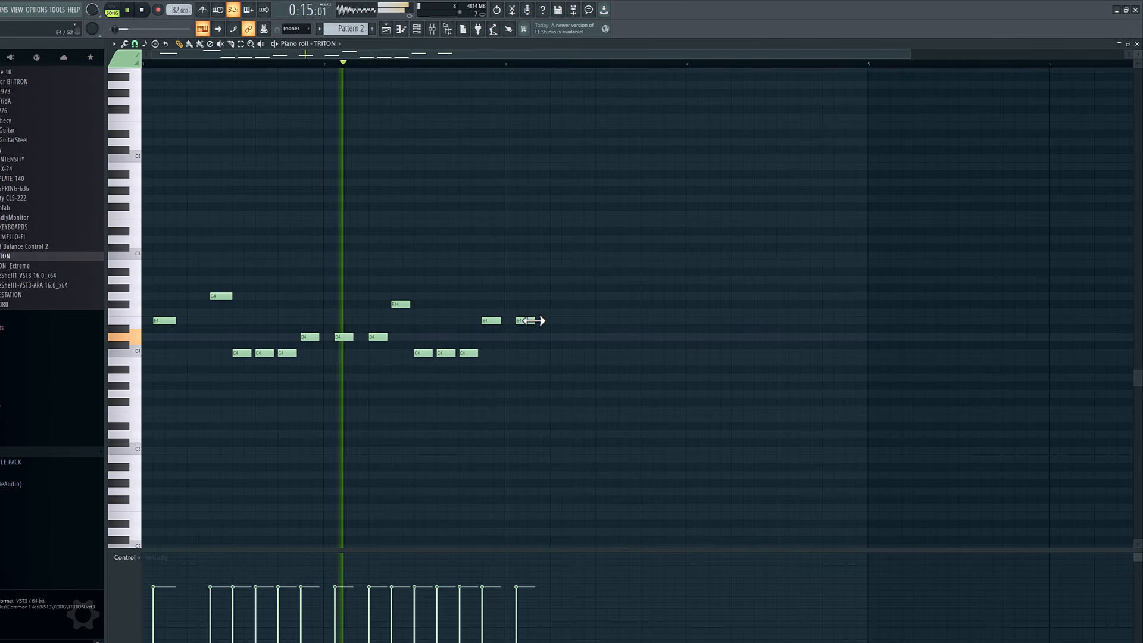
{"action": "left_click_drag", "start_coordinate": [533, 321], "coordinate": [545, 323]}
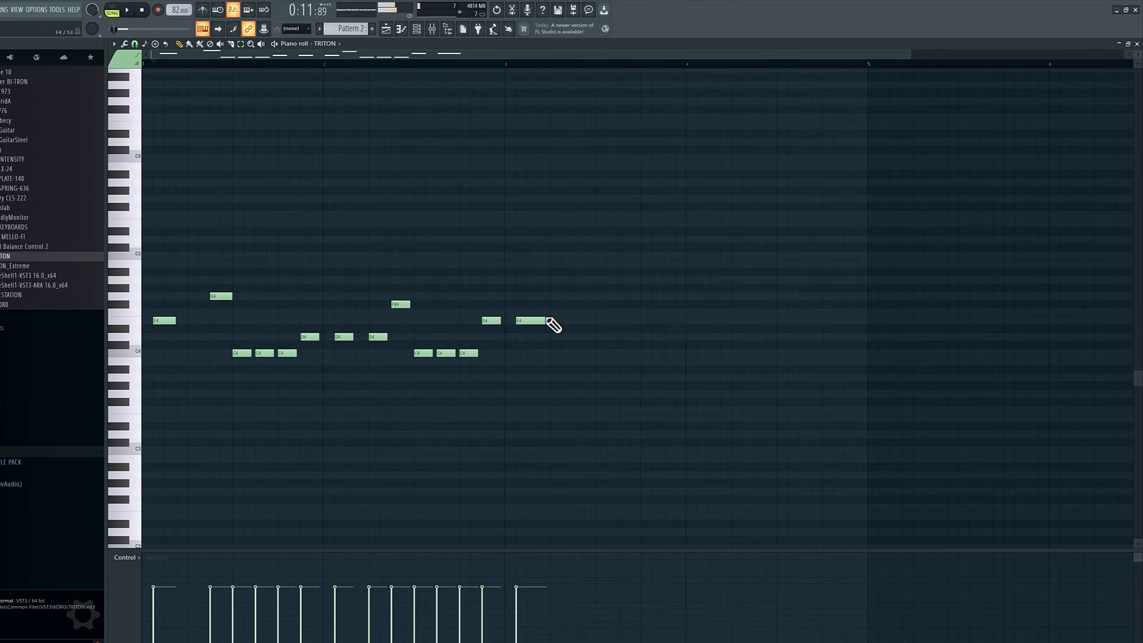
Duplicate the phrase into bars 3 and 4, starting one step into bar 3, delete the extra E4 in bar 5, and clear the time selection
{"action": "key", "text": "ctrl+a"}
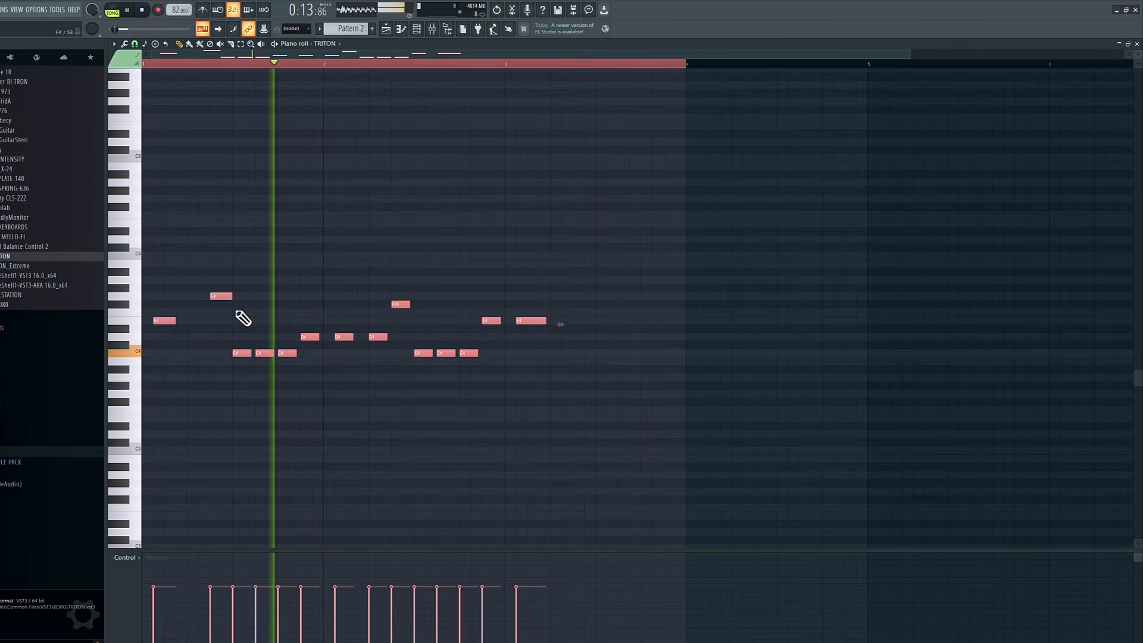
{"action": "key", "text": "ctrl+b"}
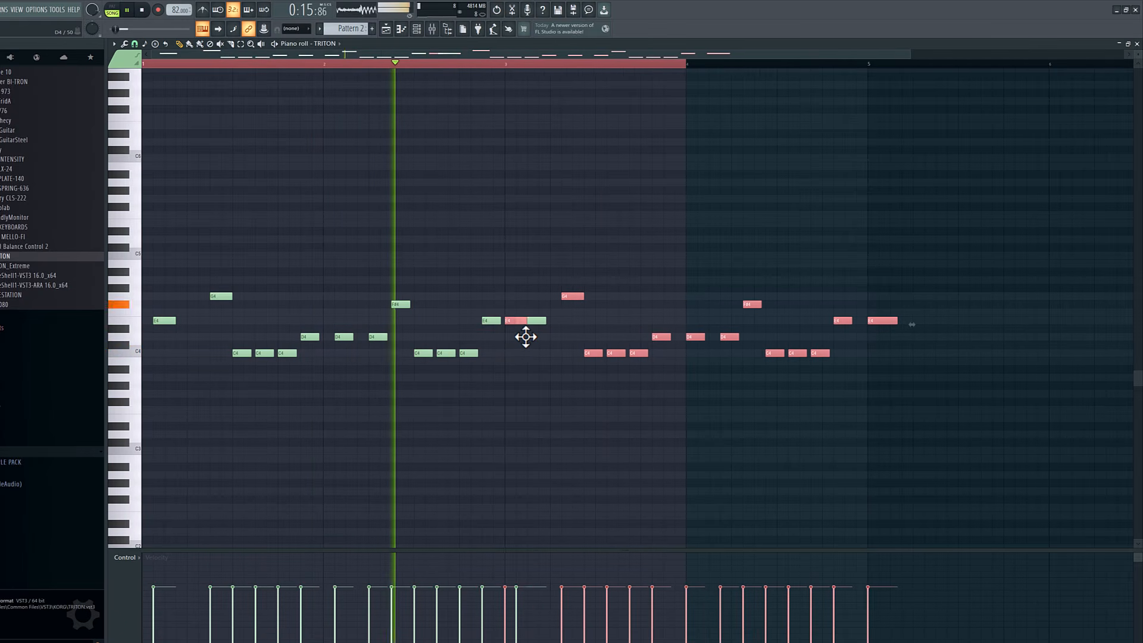
{"action": "left_click_drag", "start_coordinate": [526, 337], "coordinate": [525, 338]}
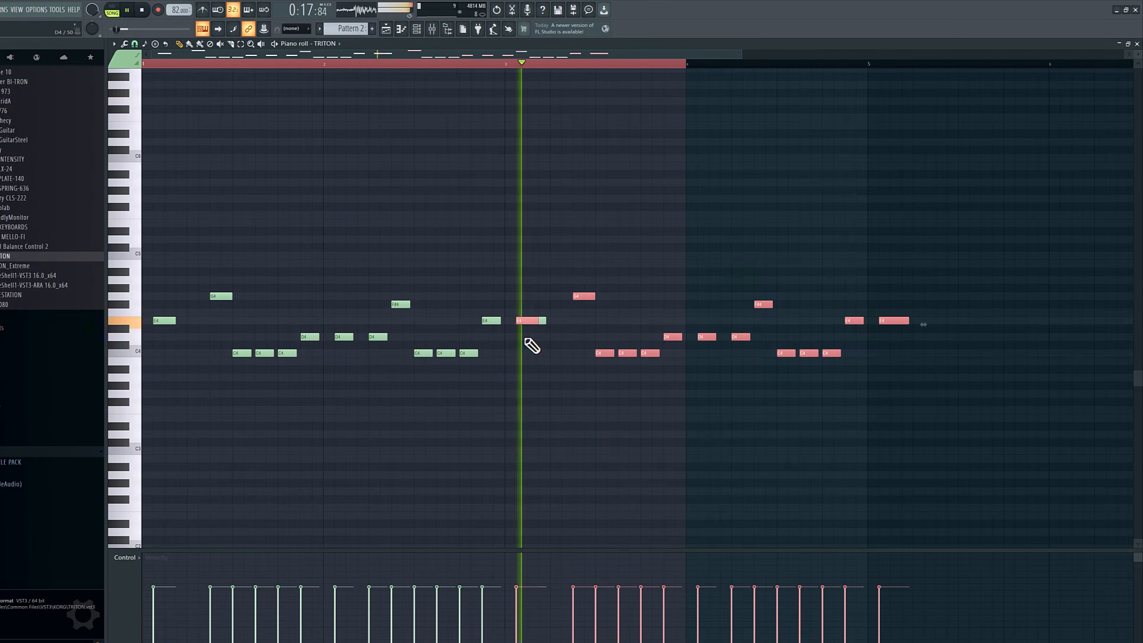
{"action": "key", "text": "ctrl+d"}
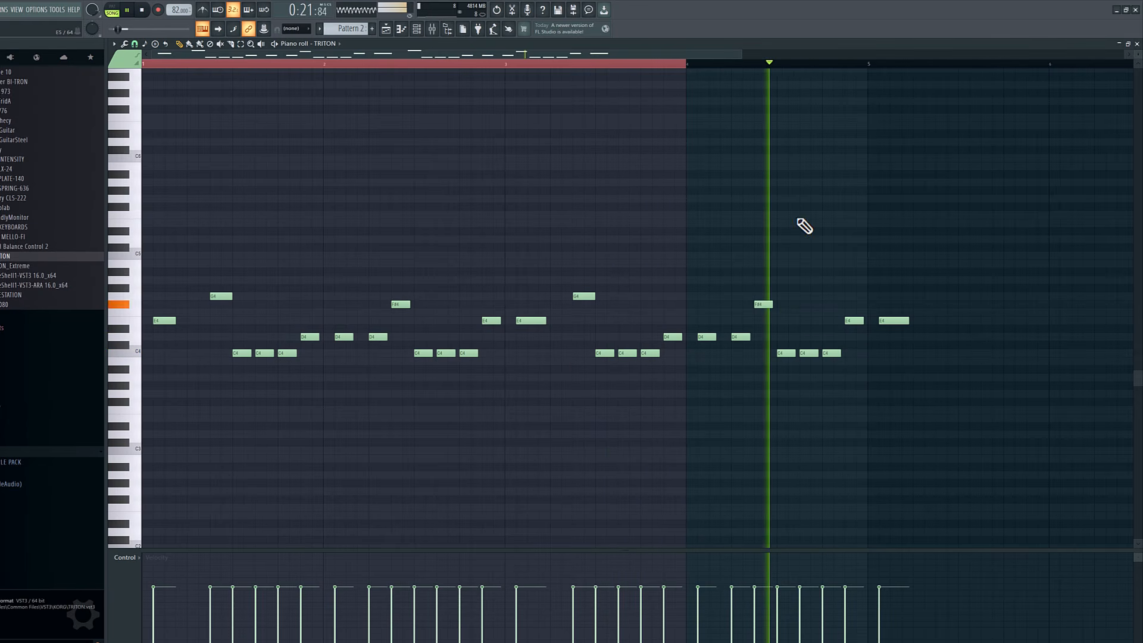
{"action": "left_click_drag", "start_coordinate": [696, 53], "coordinate": [806, 46]}
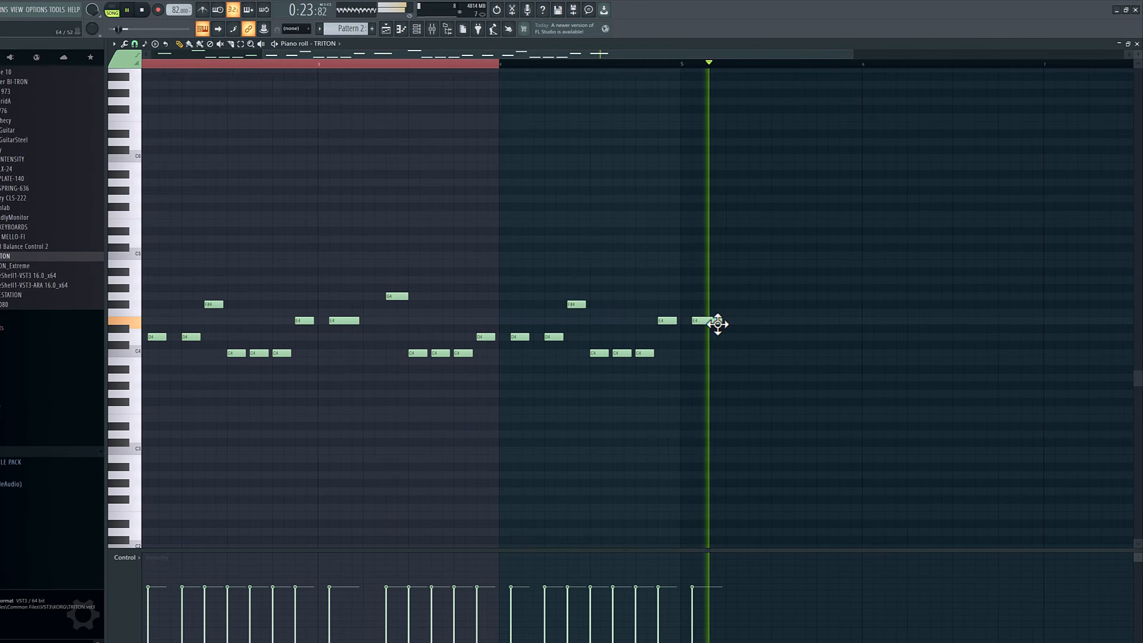
{"action": "right_click", "coordinate": [718, 323]}
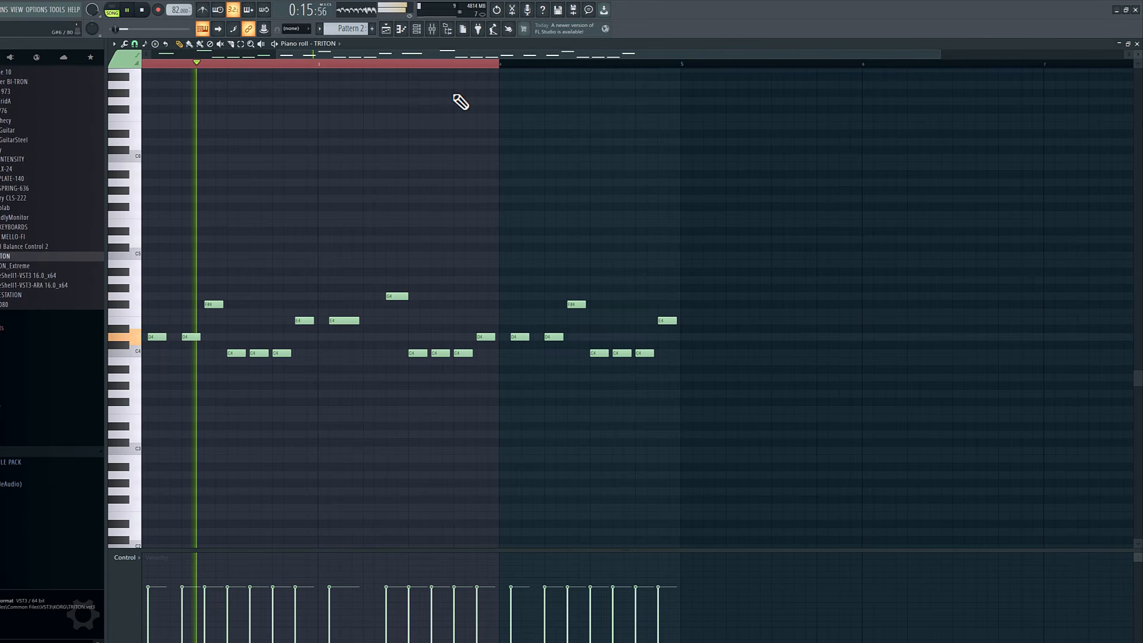
{"action": "double_click", "coordinate": [318, 62]}
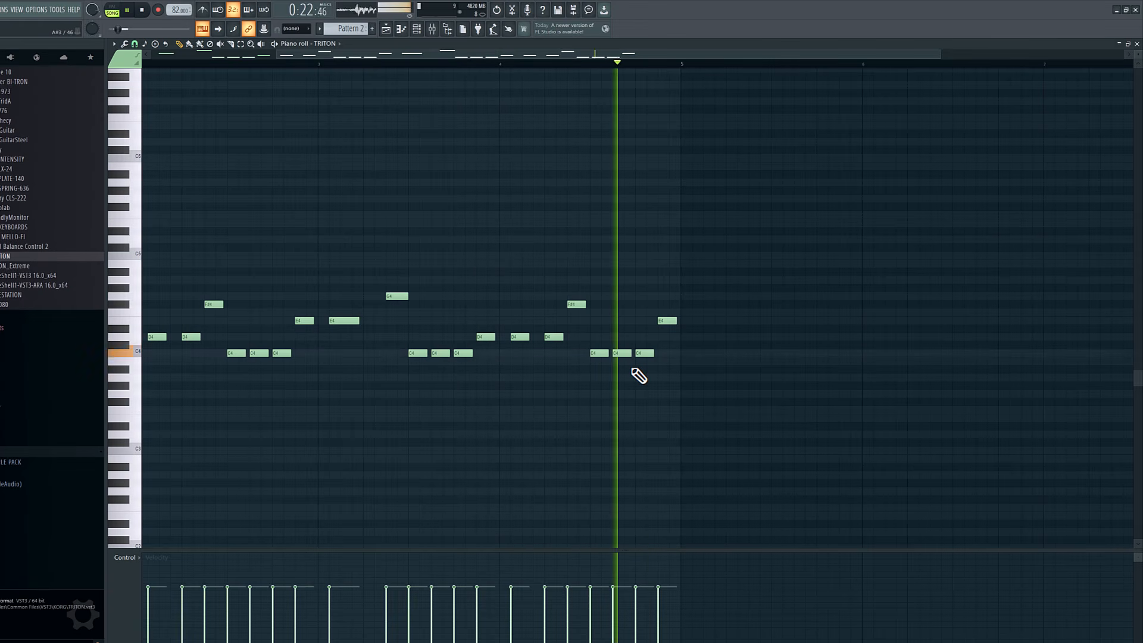
Lower the three C4 notes in bar 4 to B3, replacing the third with a short D4 and a short E4
{"action": "key", "text": "space"}
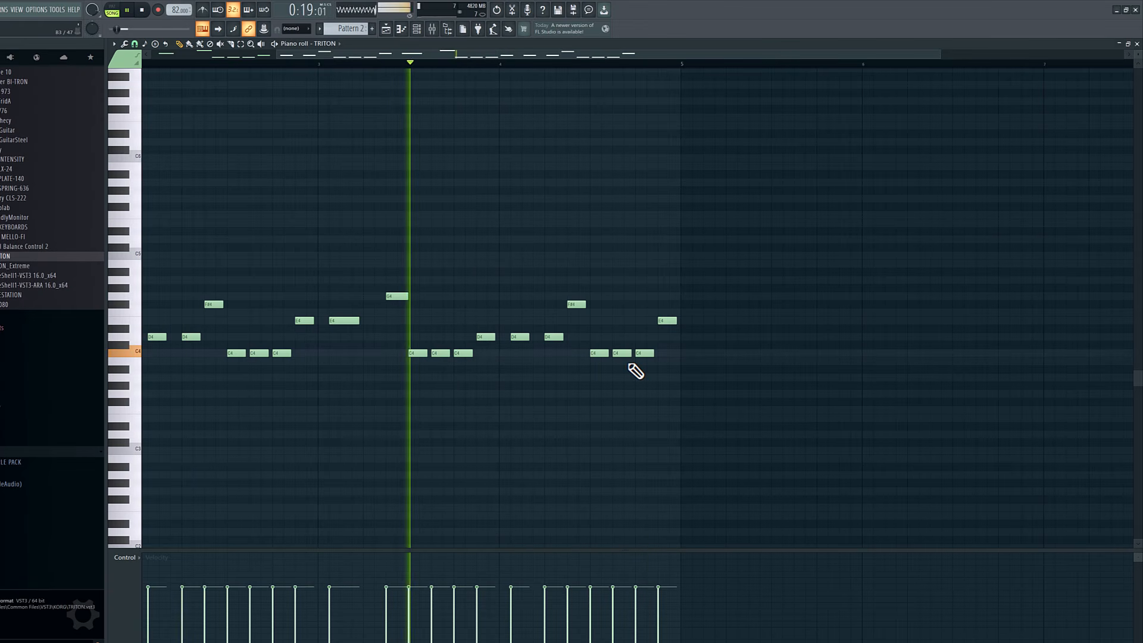
{"action": "left_click_drag", "start_coordinate": [657, 375], "coordinate": [575, 326]}
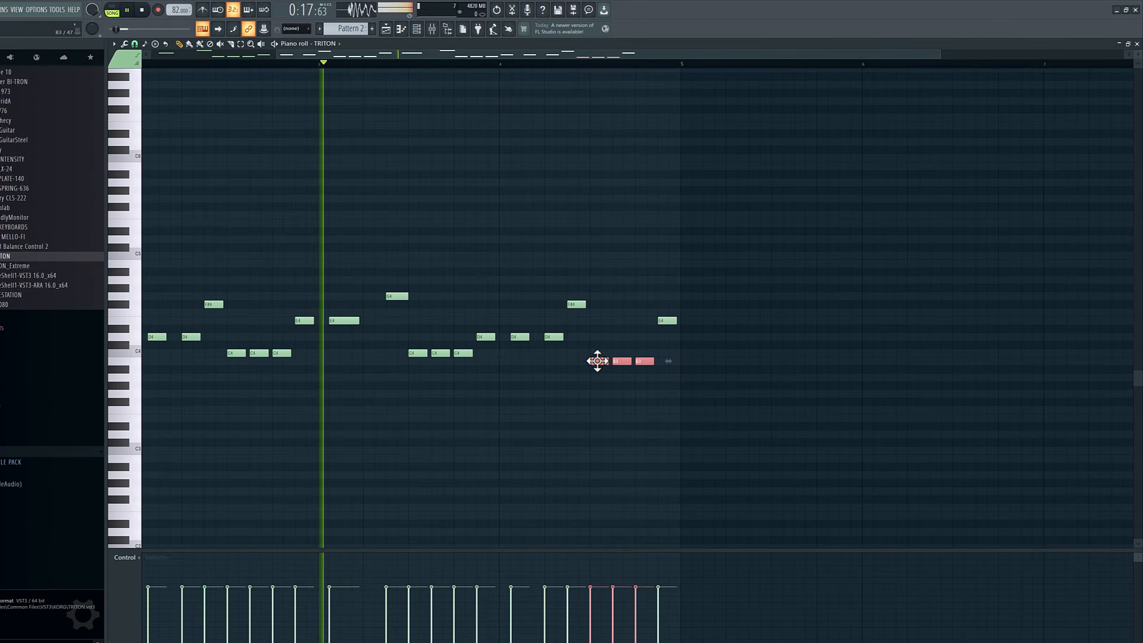
{"action": "right_click", "coordinate": [637, 389]}
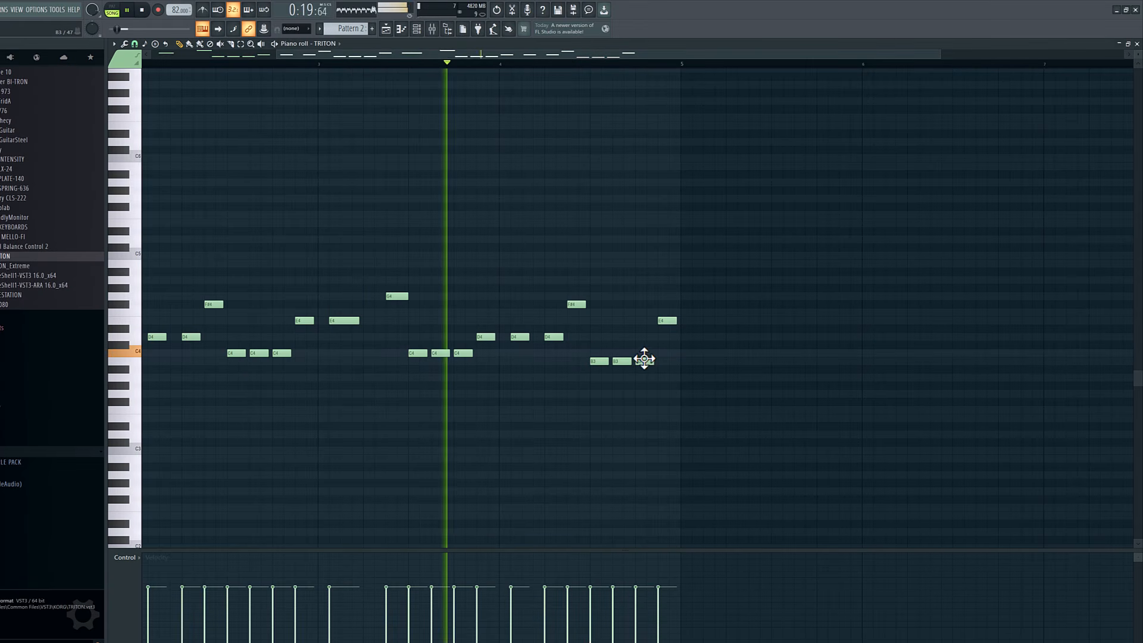
{"action": "left_click_drag", "start_coordinate": [644, 359], "coordinate": [648, 336]}
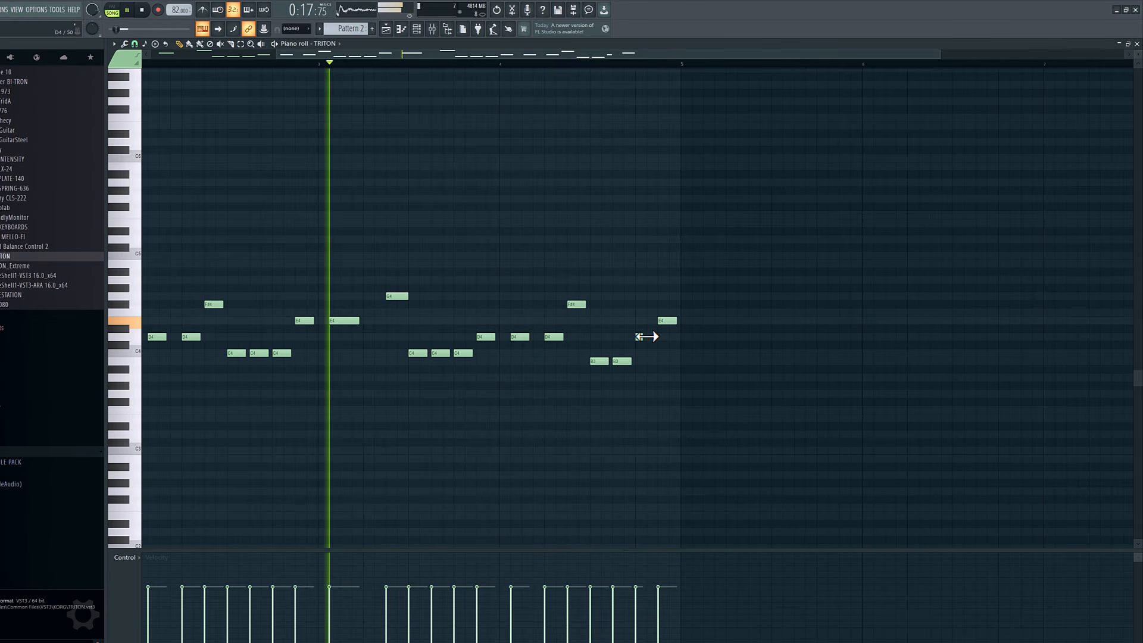
{"action": "left_click", "coordinate": [649, 320]}
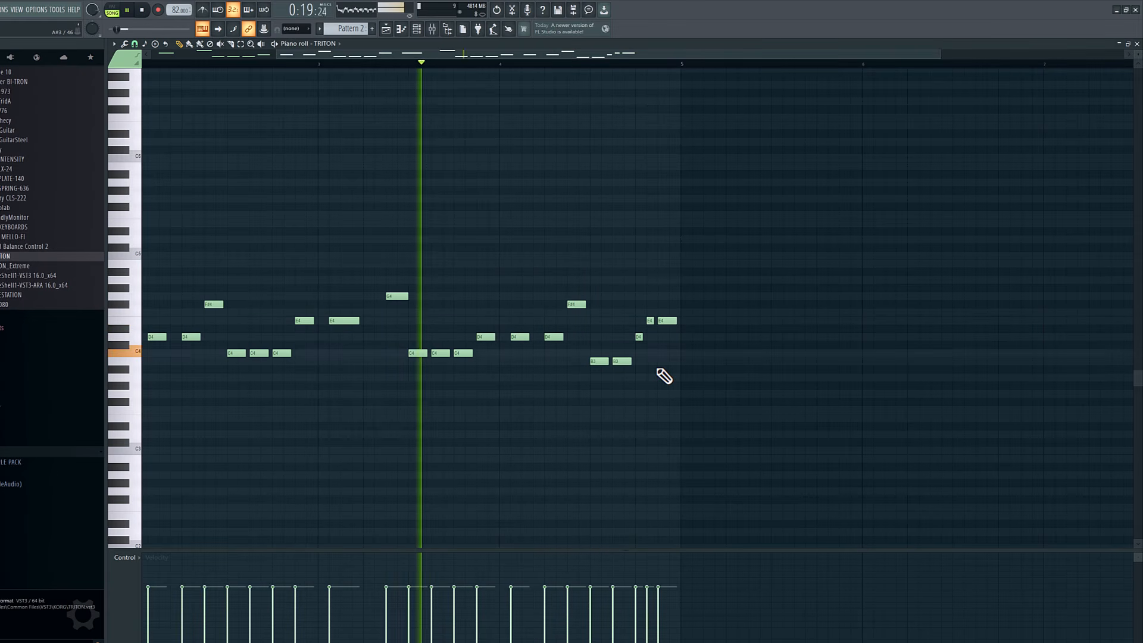
Duplicate the complete four-bar melody into bars 5 to 8, and copy it again into bars 9 to 12
{"action": "key", "text": "ctrl+a"}
{"action": "left_click_drag", "start_coordinate": [277, 53], "coordinate": [114, 70]}
{"action": "key", "text": "ctrl+b"}
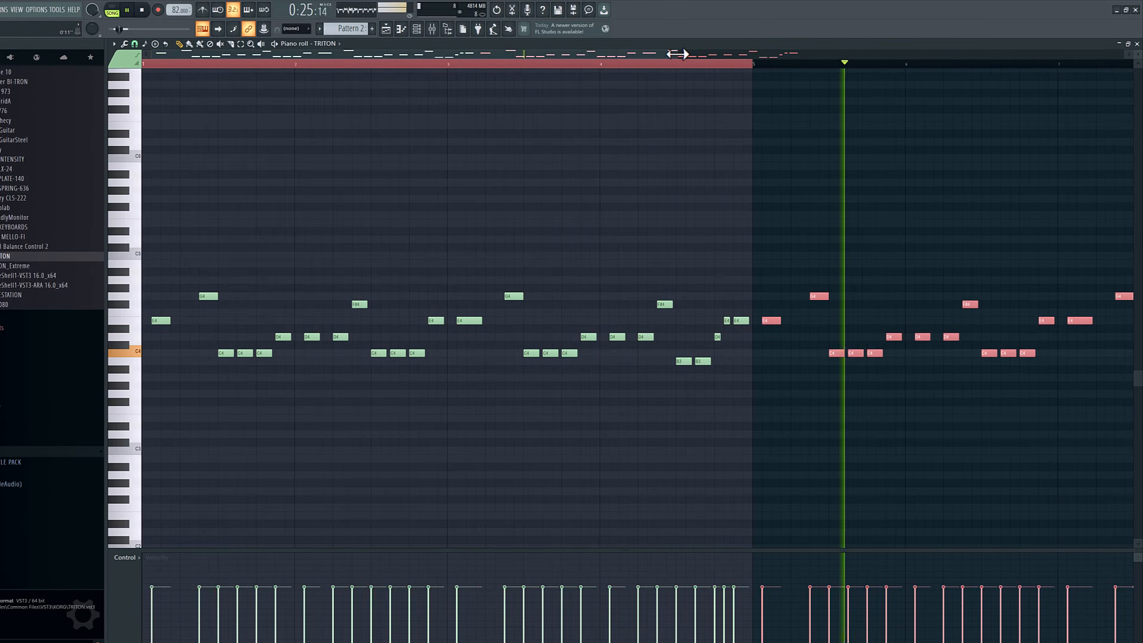
{"action": "left_click_drag", "start_coordinate": [677, 53], "coordinate": [1089, 57]}
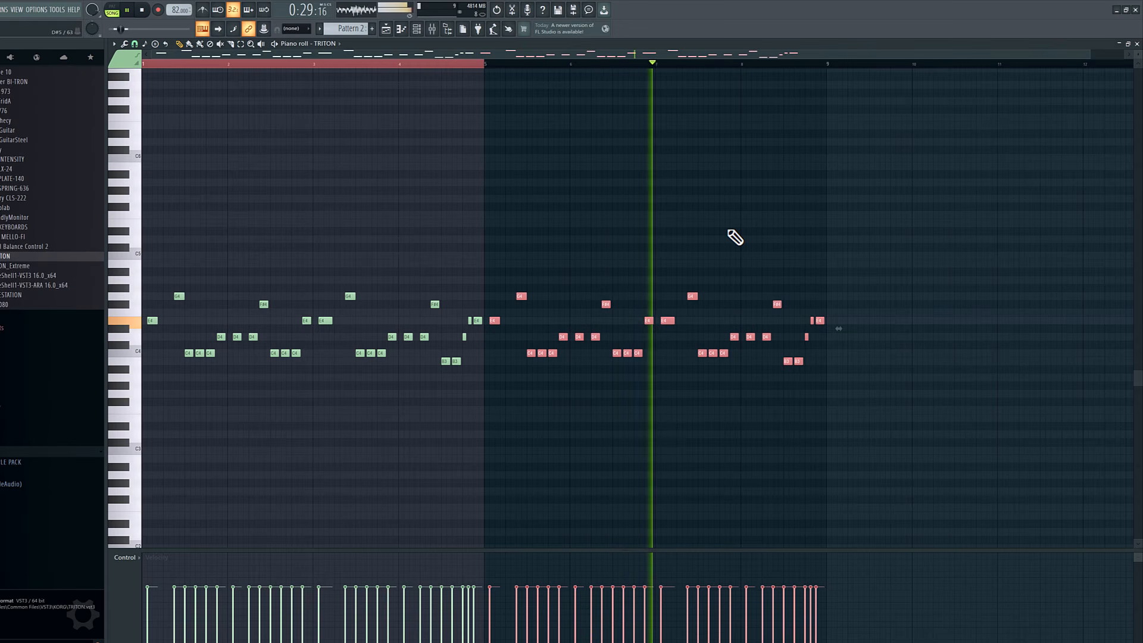
{"action": "left_click_drag", "start_coordinate": [495, 322], "coordinate": [835, 324]}
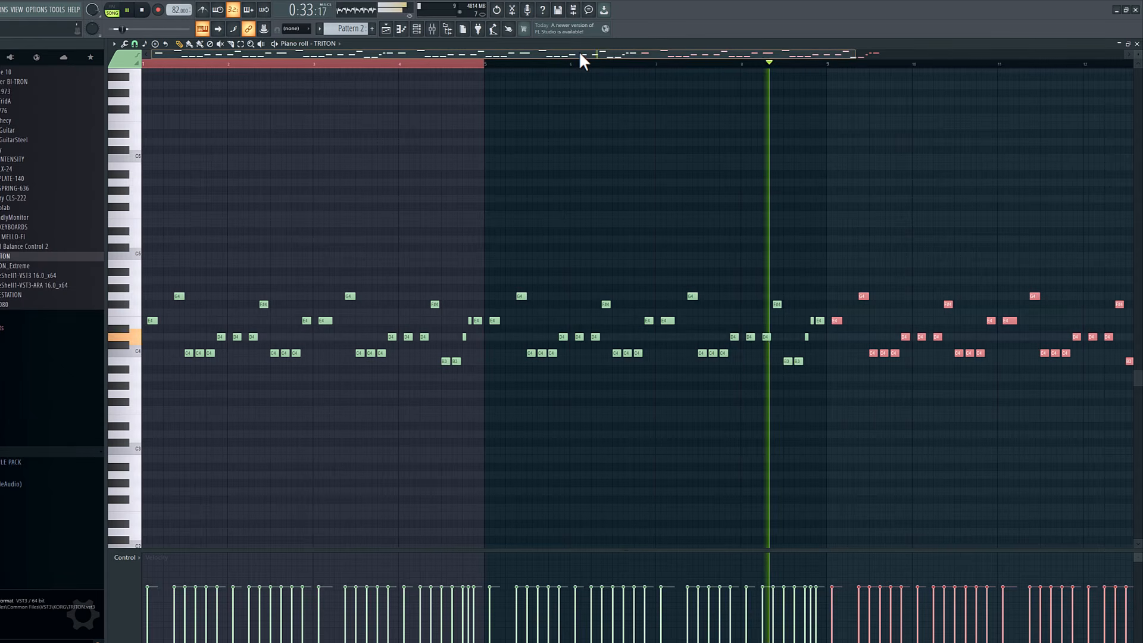
{"action": "left_click_drag", "start_coordinate": [579, 53], "coordinate": [701, 55]}
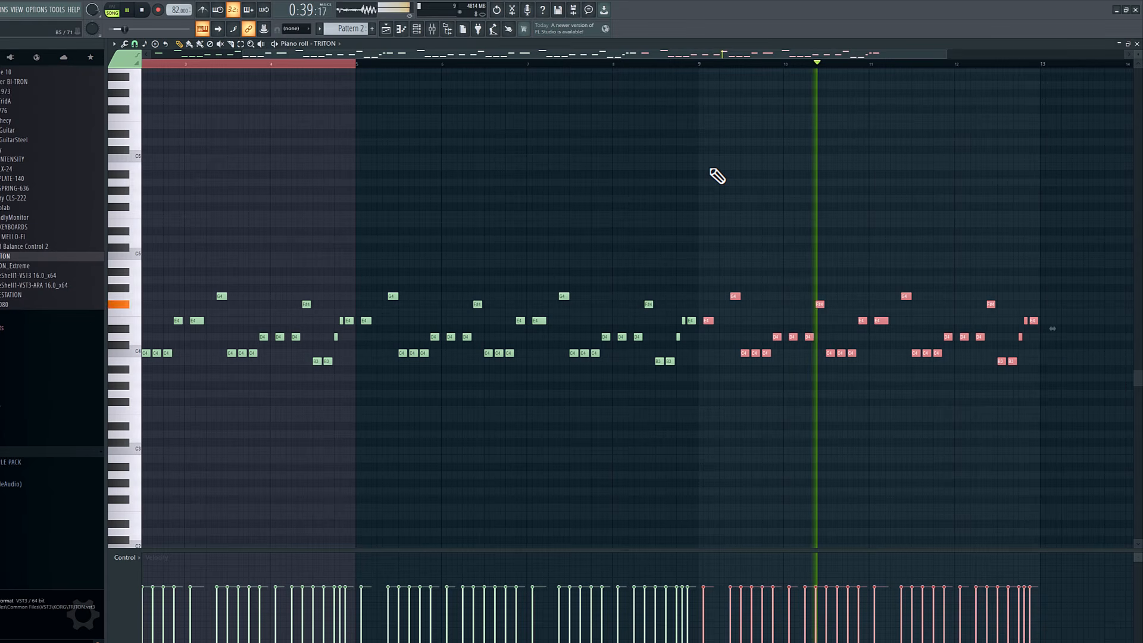
Delete the notes after the last D4 in bar 8 and extend that D4 almost to the end of the bar
{"action": "left_click", "coordinate": [598, 62]}
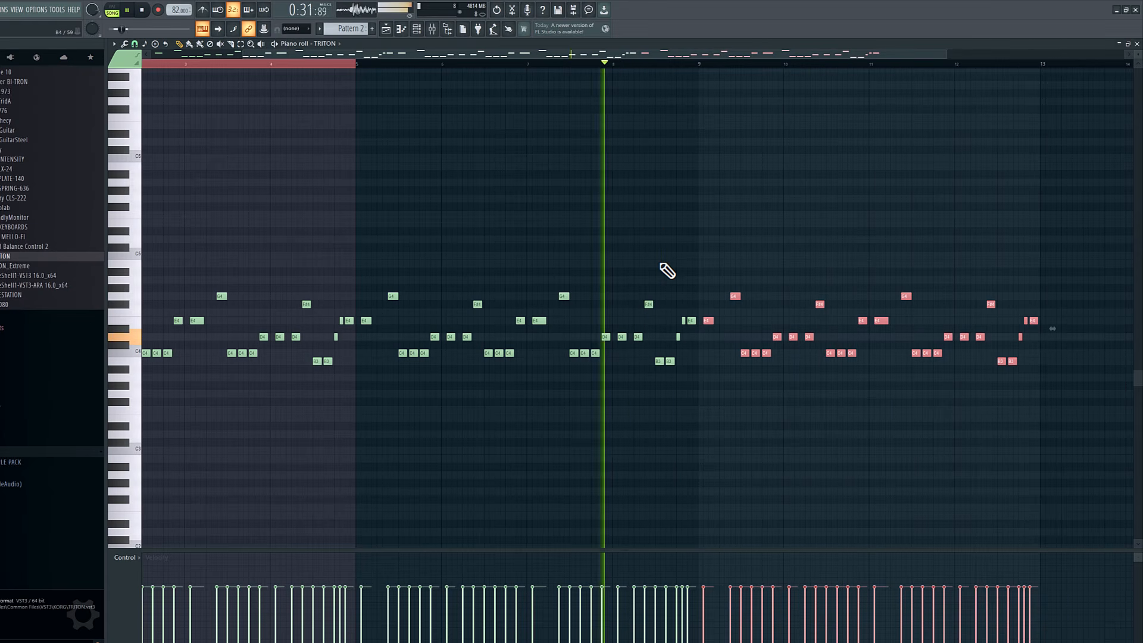
{"action": "key", "text": "space"}
{"action": "key", "text": "space"}
{"action": "right_click", "coordinate": [650, 304]}
{"action": "right_click", "coordinate": [660, 362]}
{"action": "right_click", "coordinate": [671, 361]}
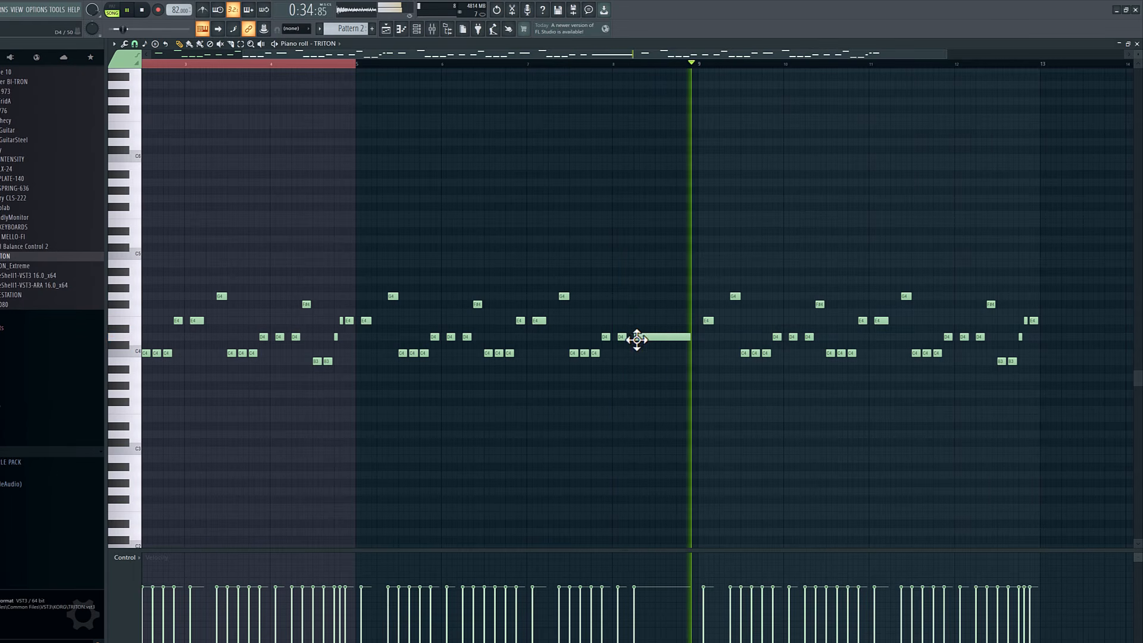
Reduce the C4 run in bar 7 to two notes, remove the short D4 notes after it, and extend the second C4 to the long D4
{"action": "right_click", "coordinate": [595, 354]}
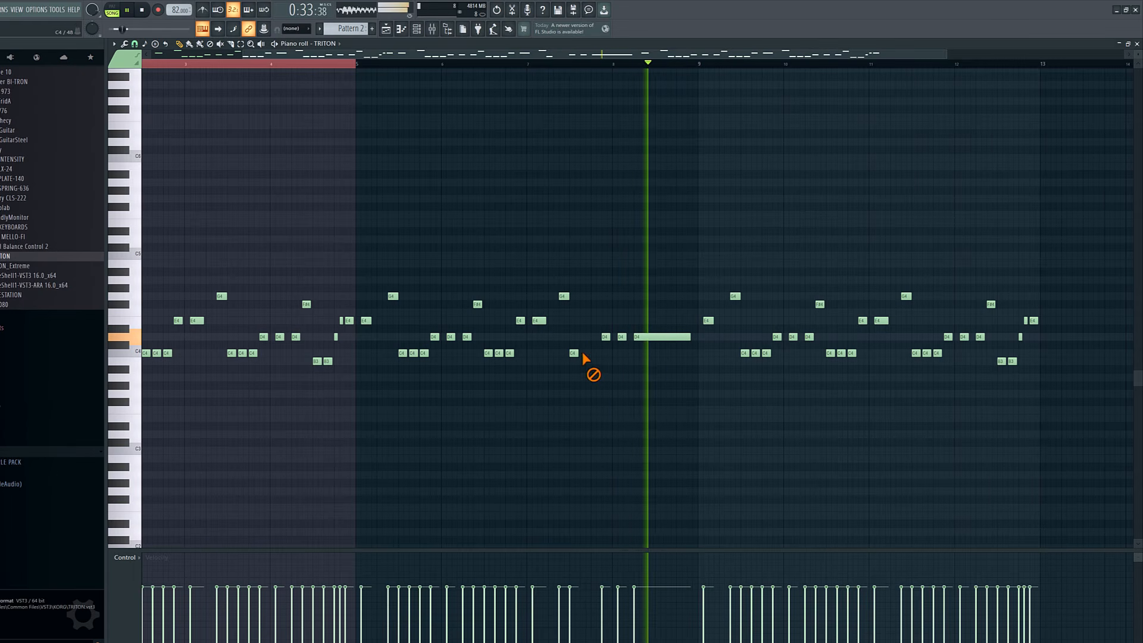
{"action": "right_click", "coordinate": [585, 353]}
{"action": "right_click", "coordinate": [574, 354]}
{"action": "left_click_drag", "start_coordinate": [596, 353], "coordinate": [578, 355]}
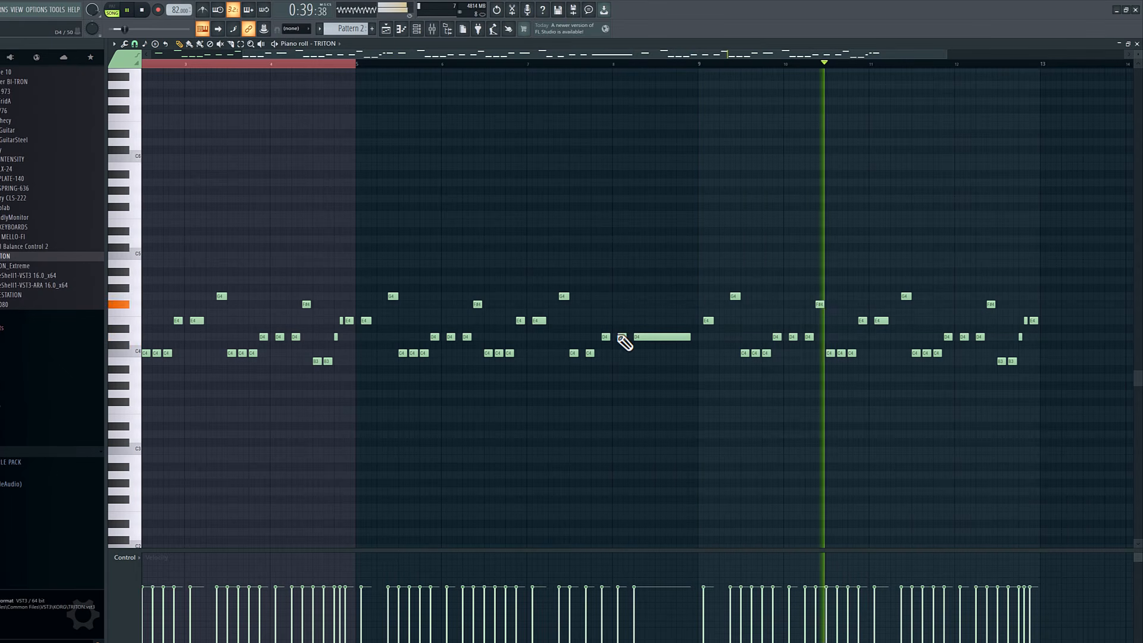
{"action": "right_click", "coordinate": [607, 337]}
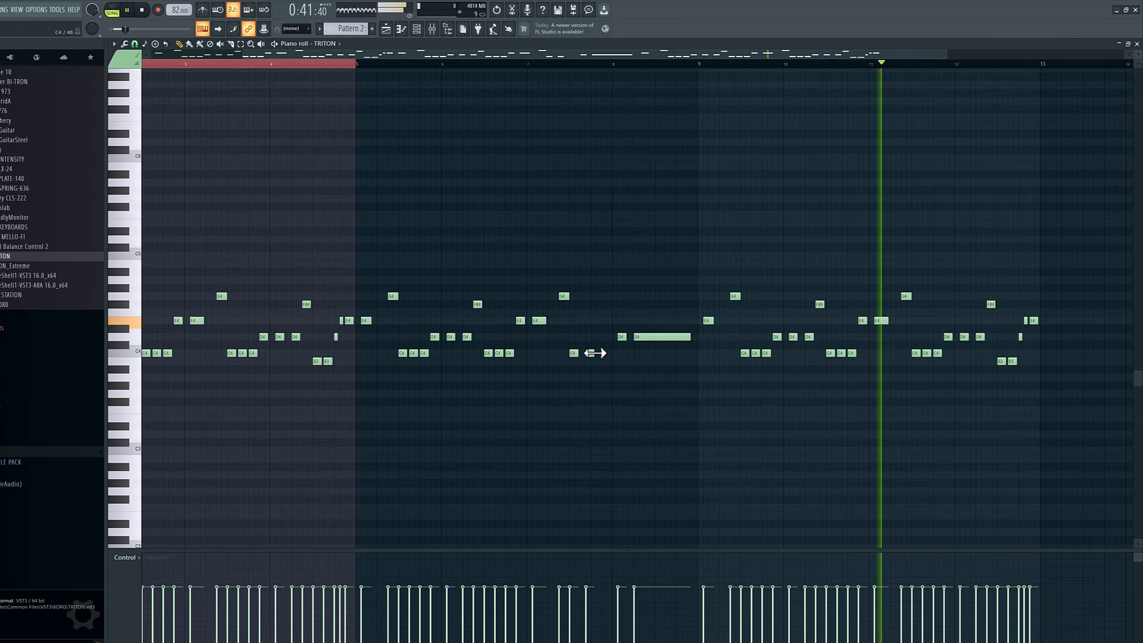
{"action": "left_click_drag", "start_coordinate": [595, 354], "coordinate": [632, 353]}
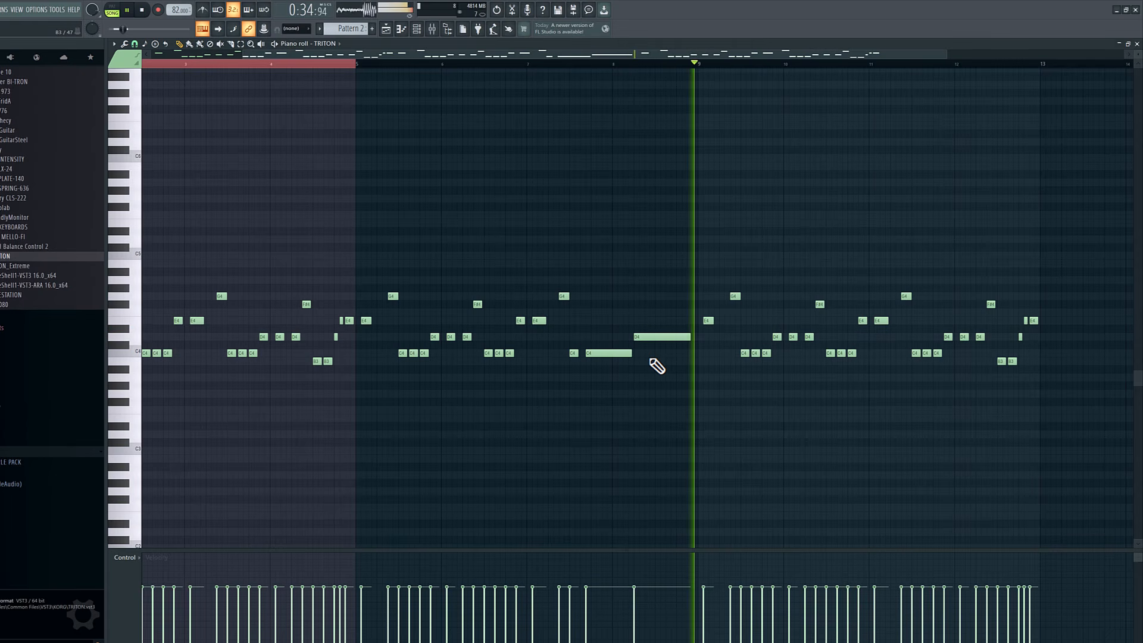
{"action": "left_click_drag", "start_coordinate": [632, 356], "coordinate": [675, 338]}
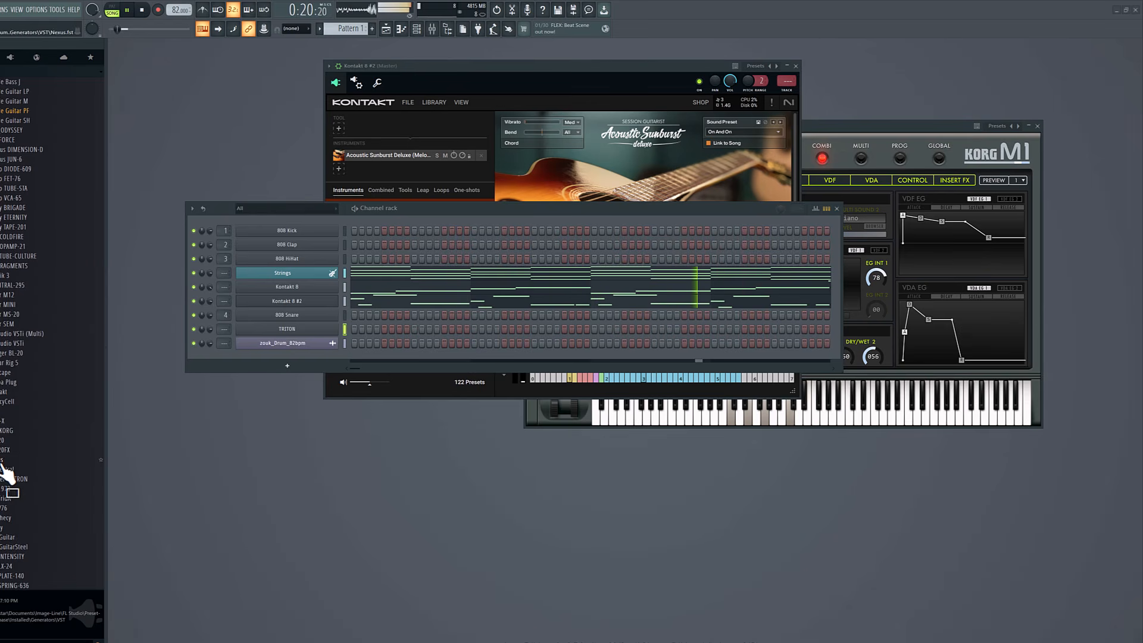
Add a Nexus channel and enter G4 and B4 in bar 1, D5, F#5, G5 and A5 in bar 2, and G4, B4, G4 in bar 3
{"action": "left_click_drag", "start_coordinate": [343, 377], "coordinate": [344, 353]}
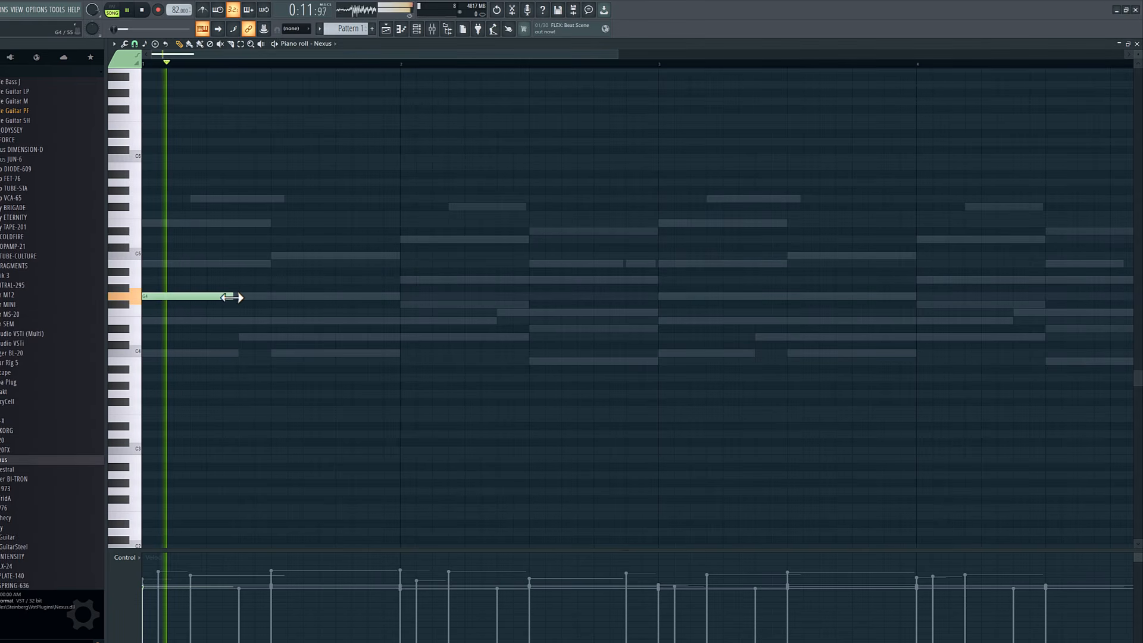
{"action": "left_click_drag", "start_coordinate": [231, 297], "coordinate": [173, 297]}
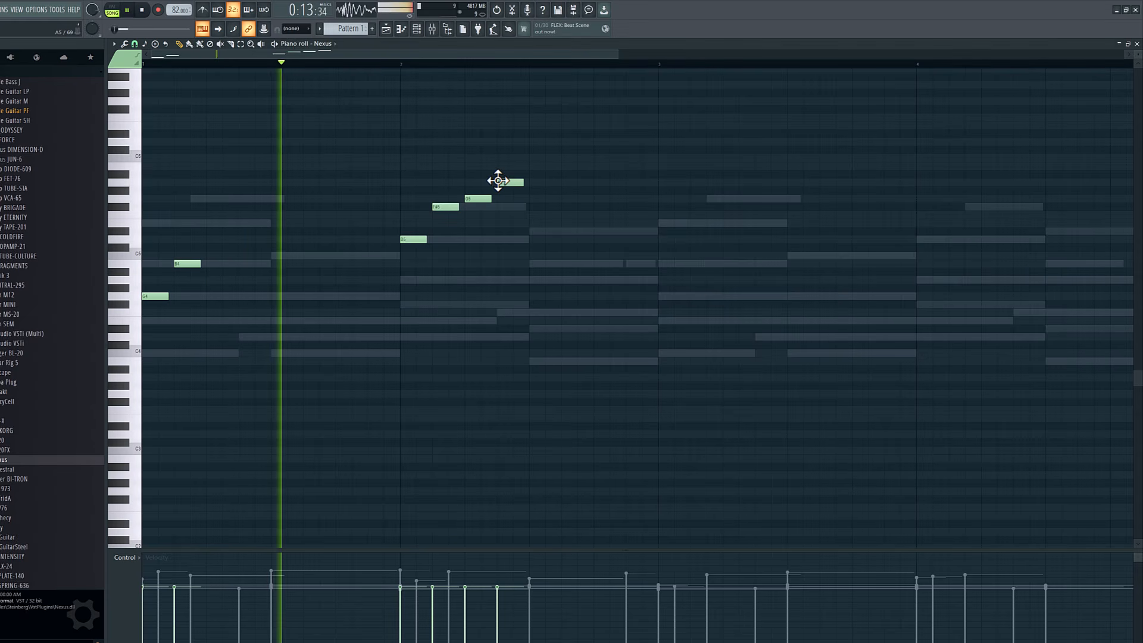
{"action": "left_click_drag", "start_coordinate": [200, 228], "coordinate": [679, 306]}
{"action": "key", "text": "space"}
{"action": "key", "text": "space"}
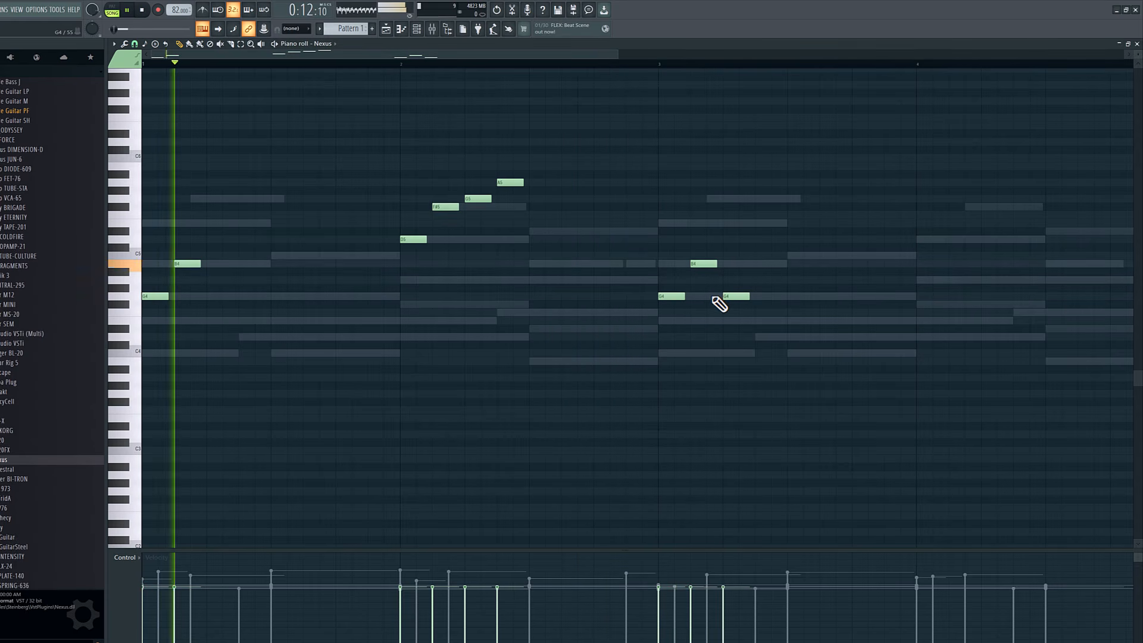
Copy the four-note rising run from bar 2 into bar 4 and delete every copied note except the D5
{"action": "left_click_drag", "start_coordinate": [617, 56], "coordinate": [778, 55]}
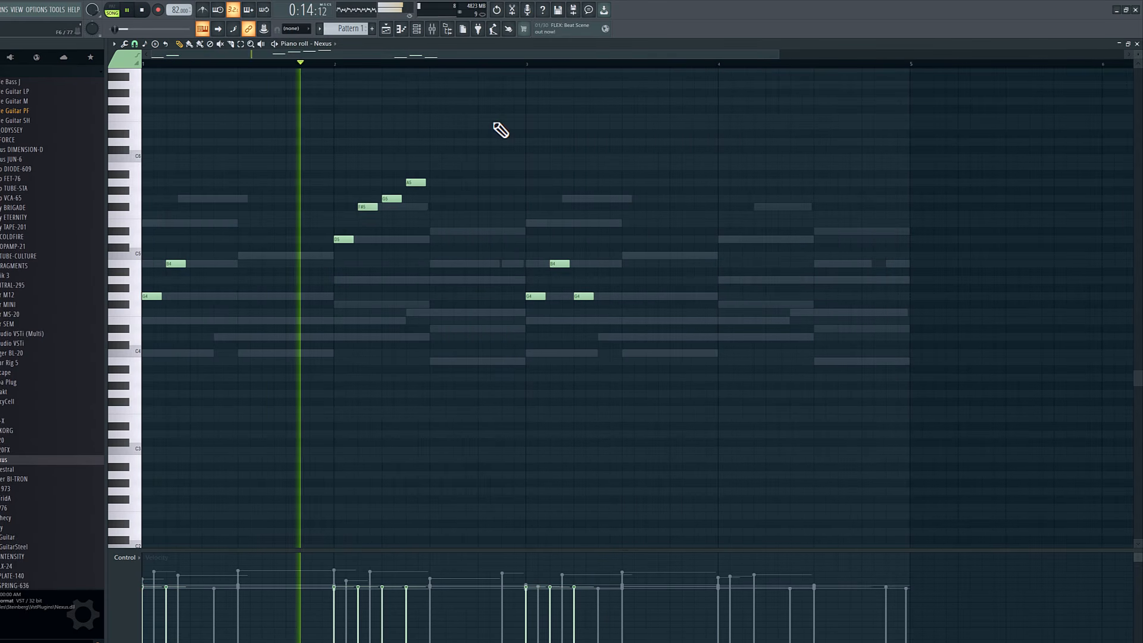
{"action": "left_click_drag", "start_coordinate": [491, 113], "coordinate": [733, 247]}
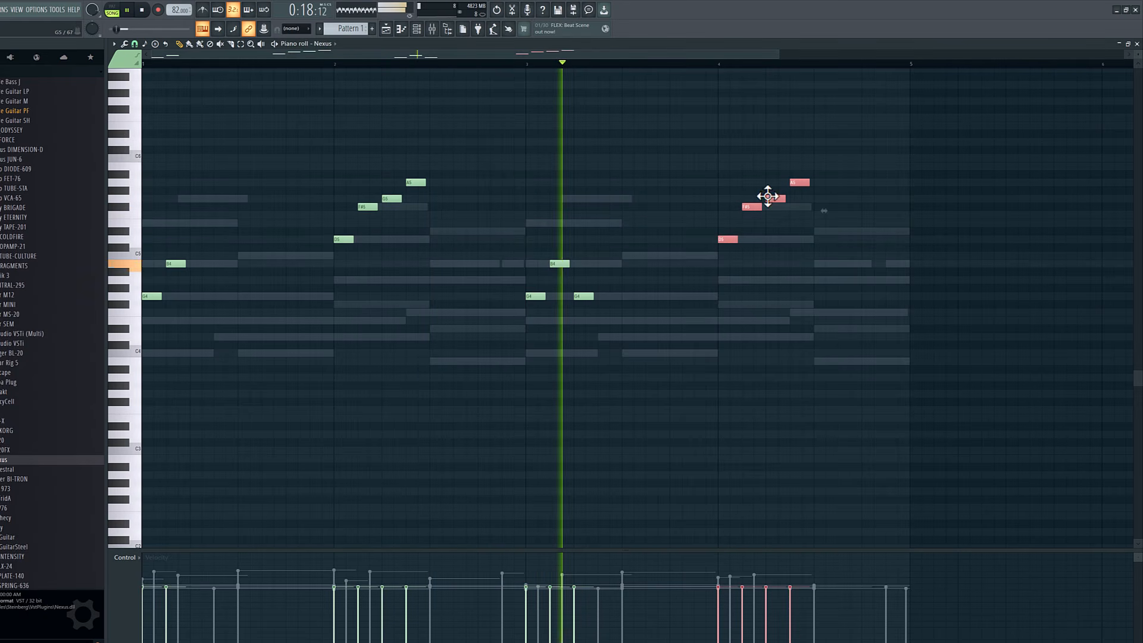
{"action": "right_click", "coordinate": [801, 182]}
{"action": "right_click", "coordinate": [775, 198]}
{"action": "right_click", "coordinate": [752, 207]}
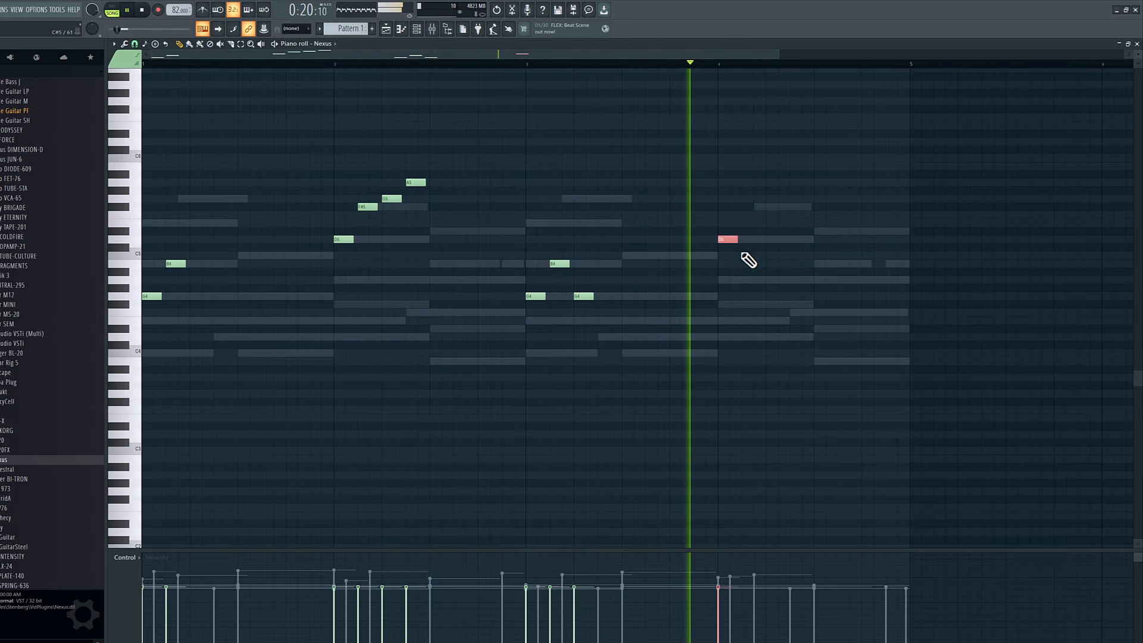
Follow the D5 in bar 4 with short descending C5, B4 and A4 notes, and play the Nexus part back
{"action": "left_click", "coordinate": [742, 250]}
{"action": "left_click_drag", "start_coordinate": [747, 246], "coordinate": [750, 258]}
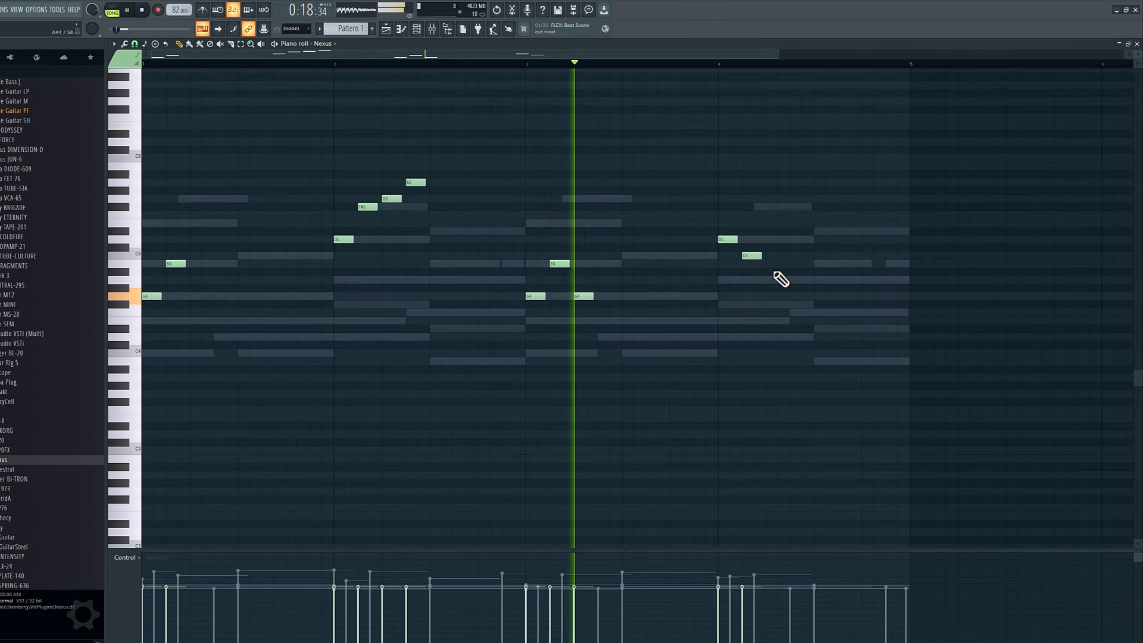
{"action": "left_click", "coordinate": [769, 265]}
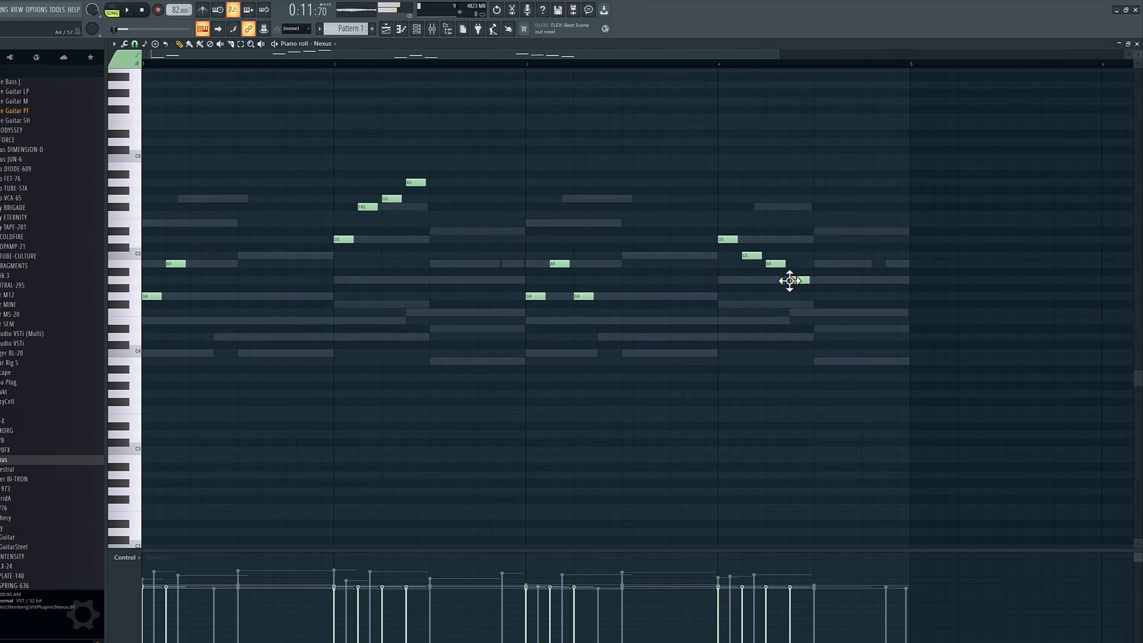
{"action": "key", "text": "space"}
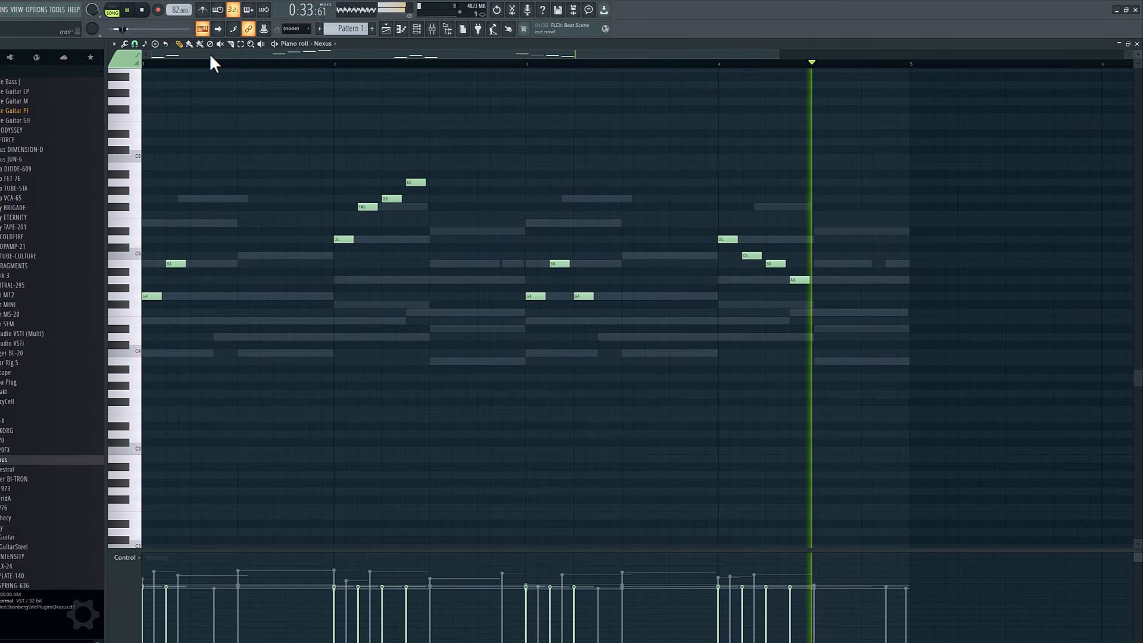
{"action": "key", "text": "space"}
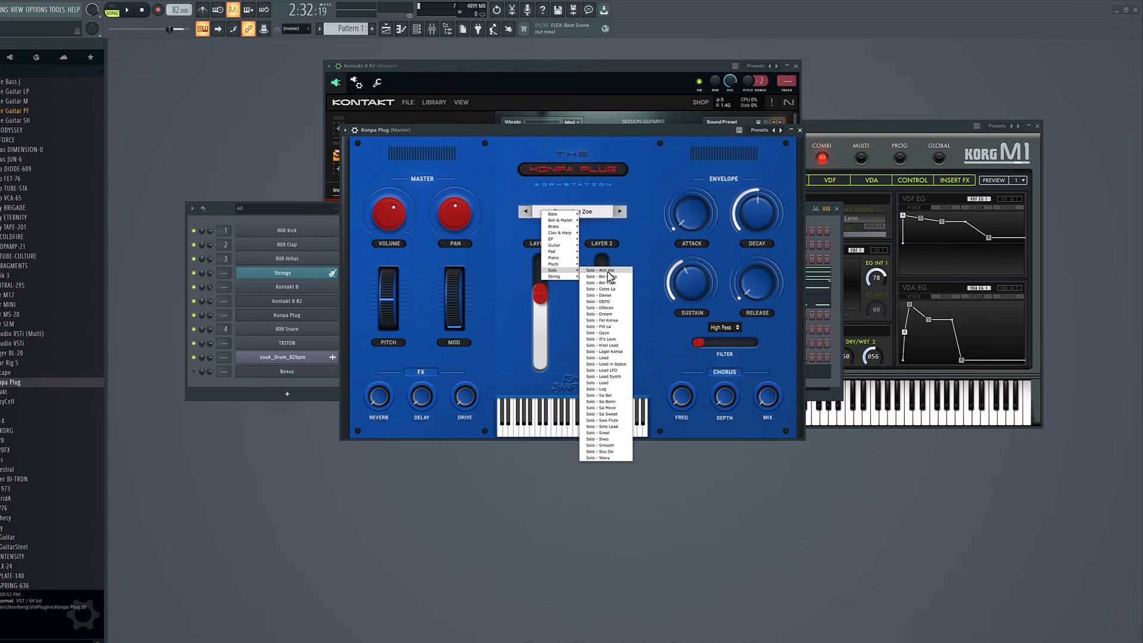
Load the Solo - Ann Ale preset in Konpa Plug and lower its Layer 2 level
{"action": "left_click", "coordinate": [608, 270]}
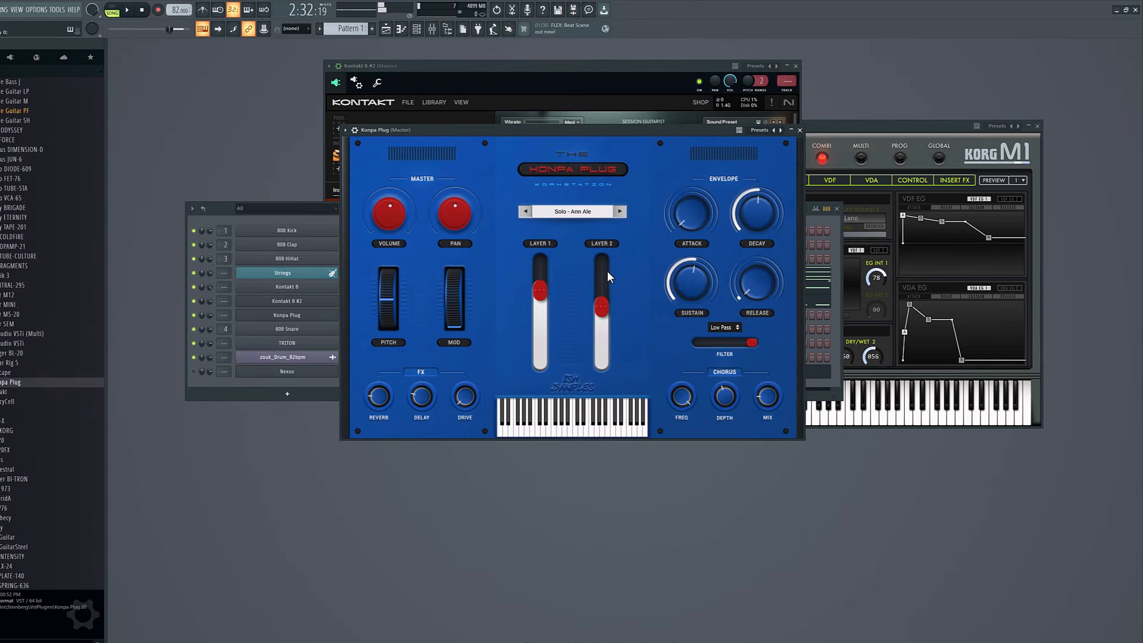
{"action": "left_click_drag", "start_coordinate": [602, 307], "coordinate": [600, 344]}
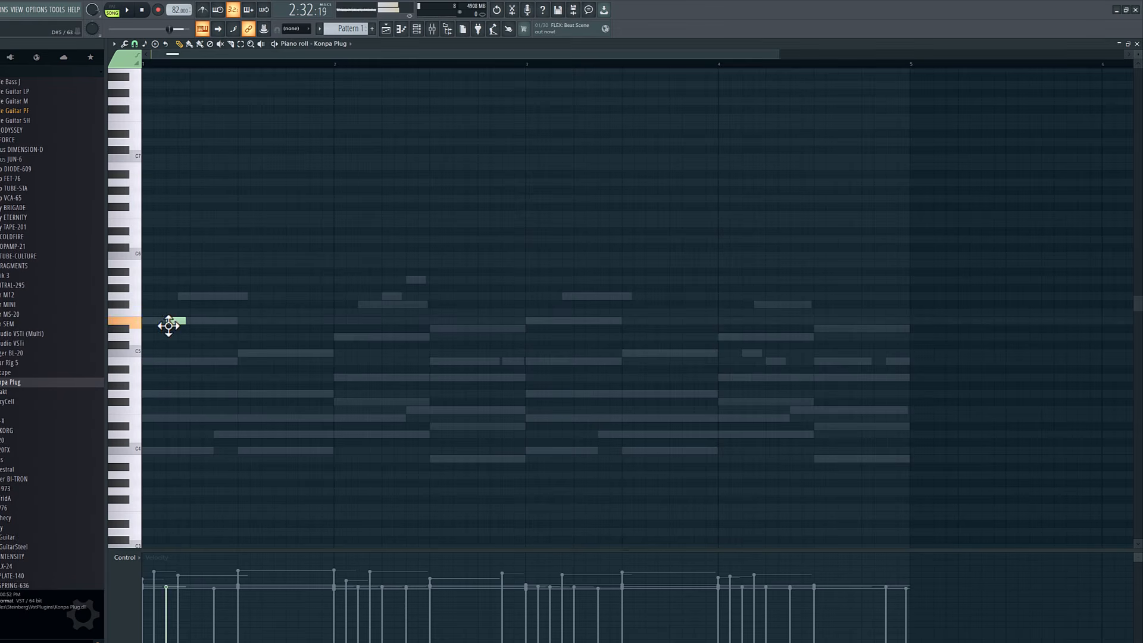
Enter E5, B5, A5 and a longer B5 in the first half of bar 1 of the Konpa Plug part and make them legato
{"action": "scroll", "coordinate": [178, 338], "scroll_direction": "up", "scroll_amount": 1}
{"action": "key", "text": "space"}
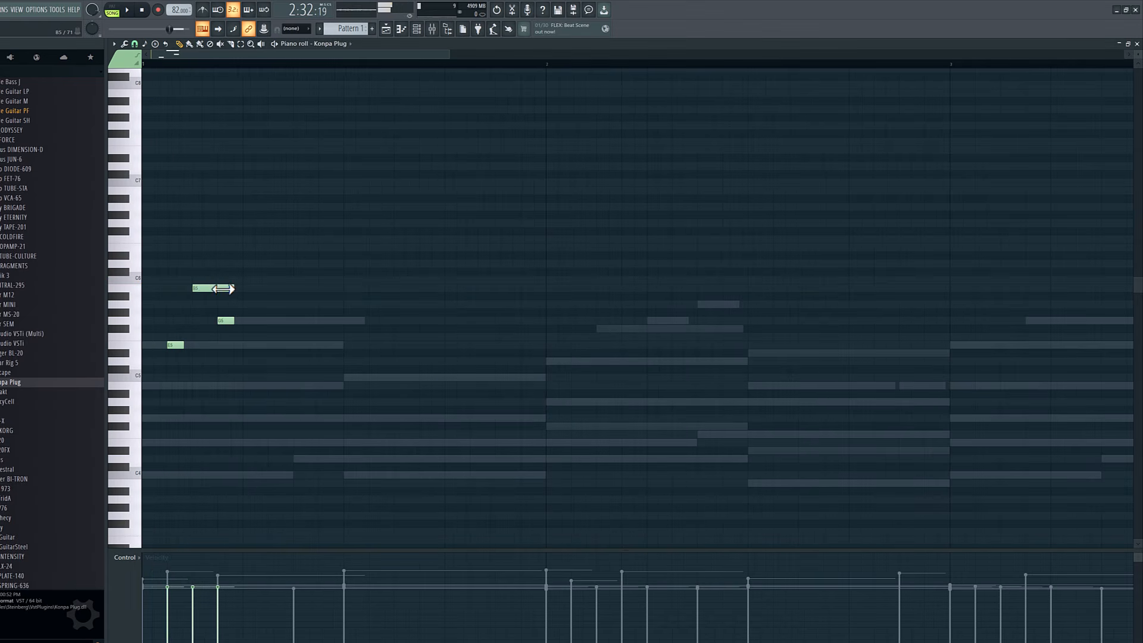
{"action": "key", "text": "space"}
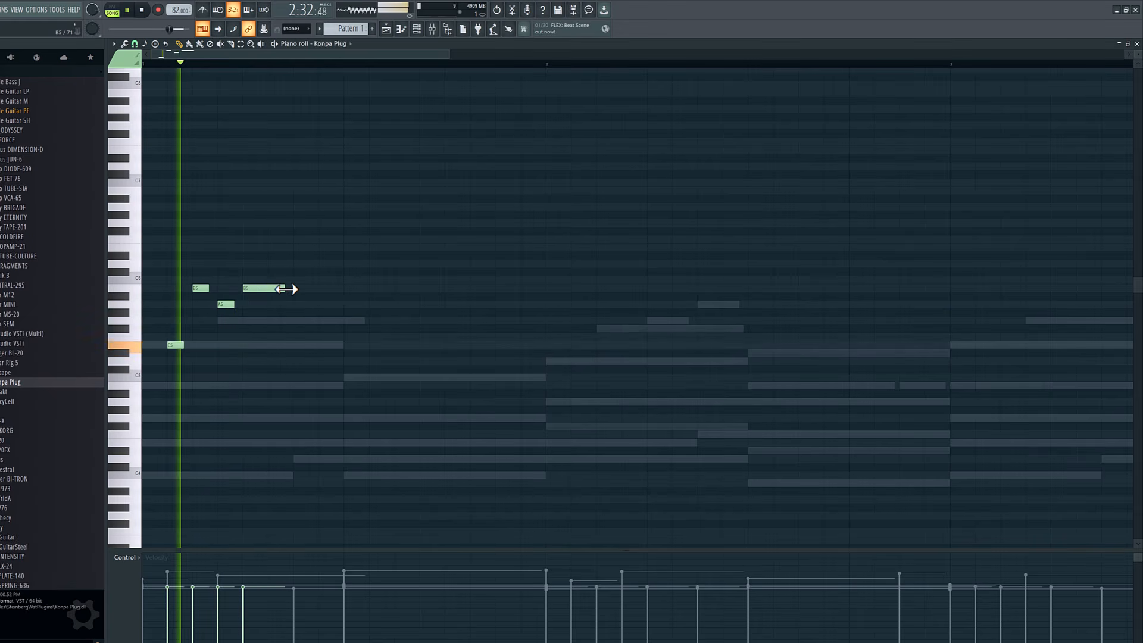
{"action": "key", "text": "ctrl+a"}
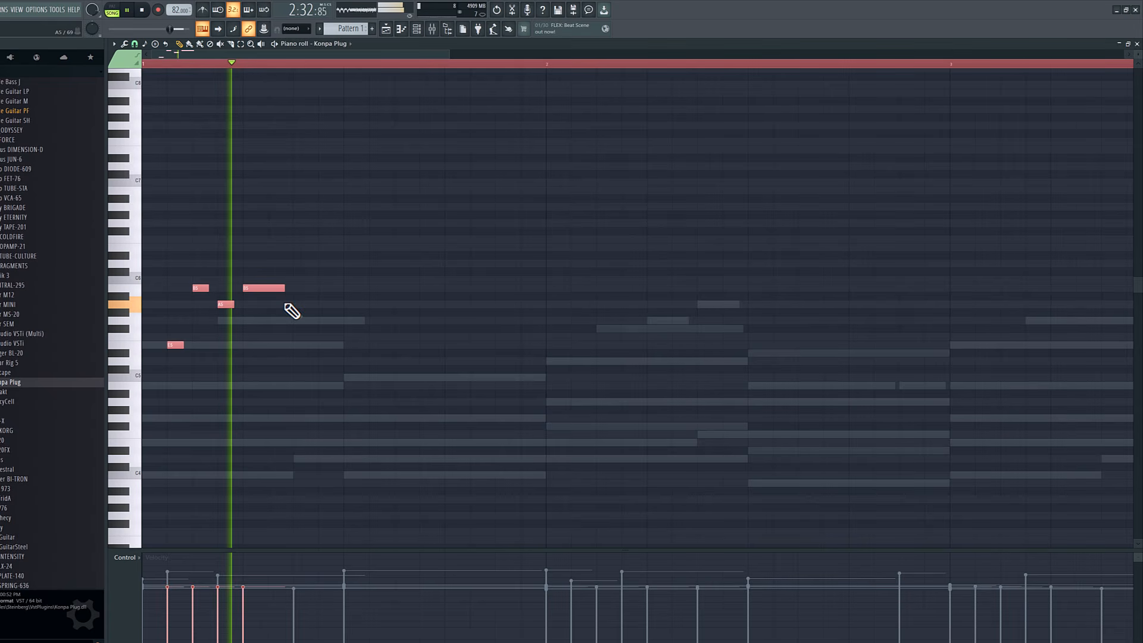
{"action": "key", "text": "ctrl+l"}
{"action": "left_click", "coordinate": [285, 329], "text": "ctrl"}
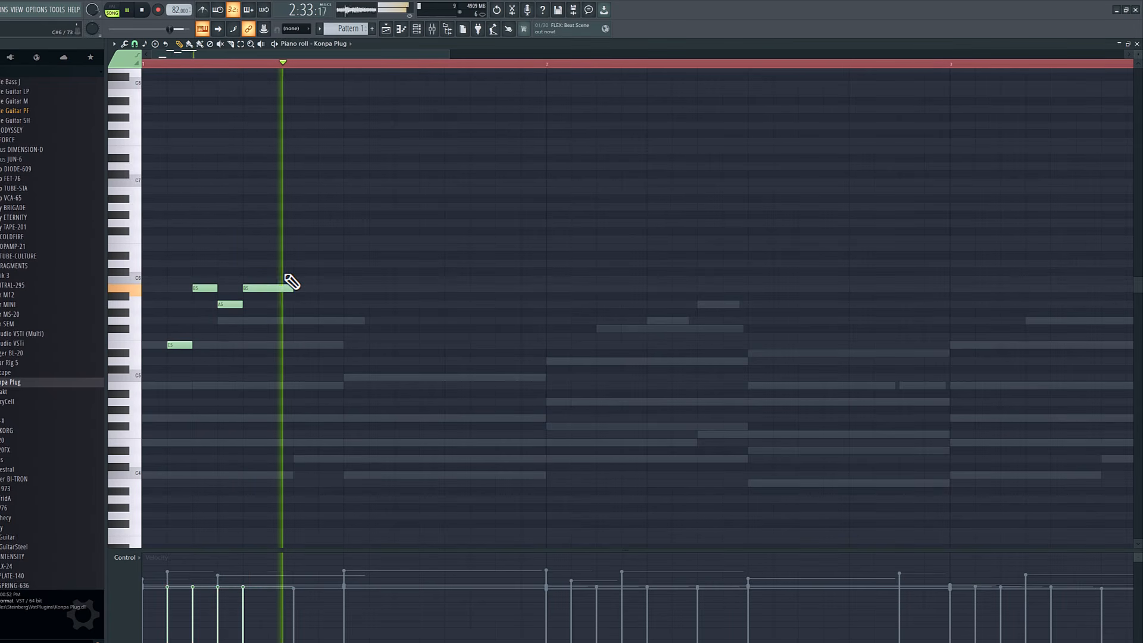
Continue bar 1 with a longer E5, two short C6 notes, a short E5 and a short F#5
{"action": "left_click", "coordinate": [250, 288]}
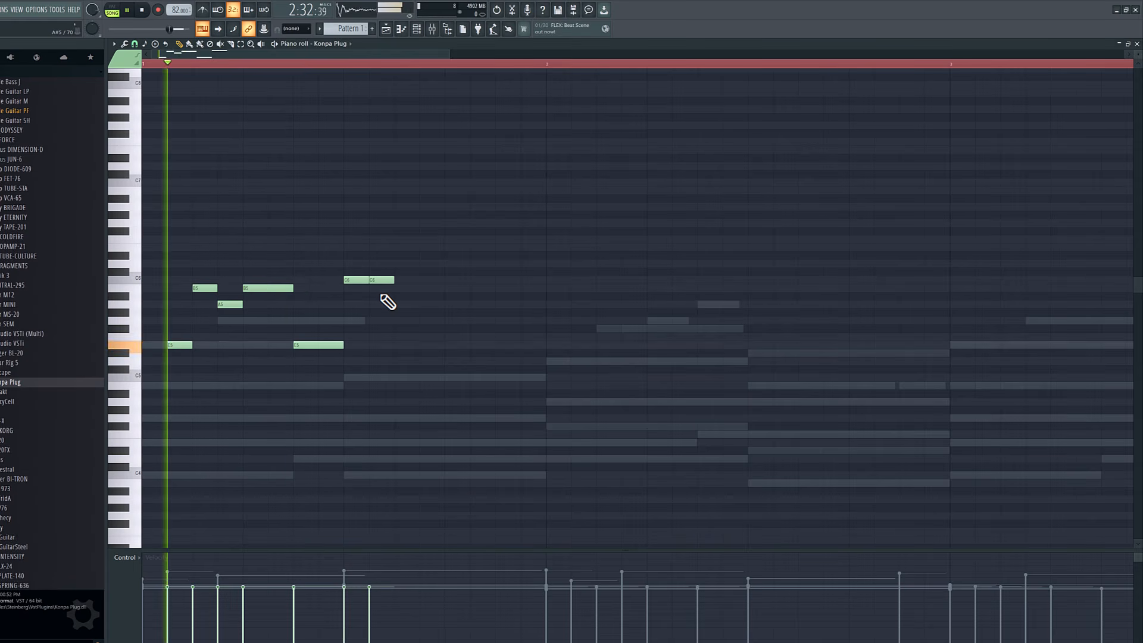
{"action": "key", "text": "space"}
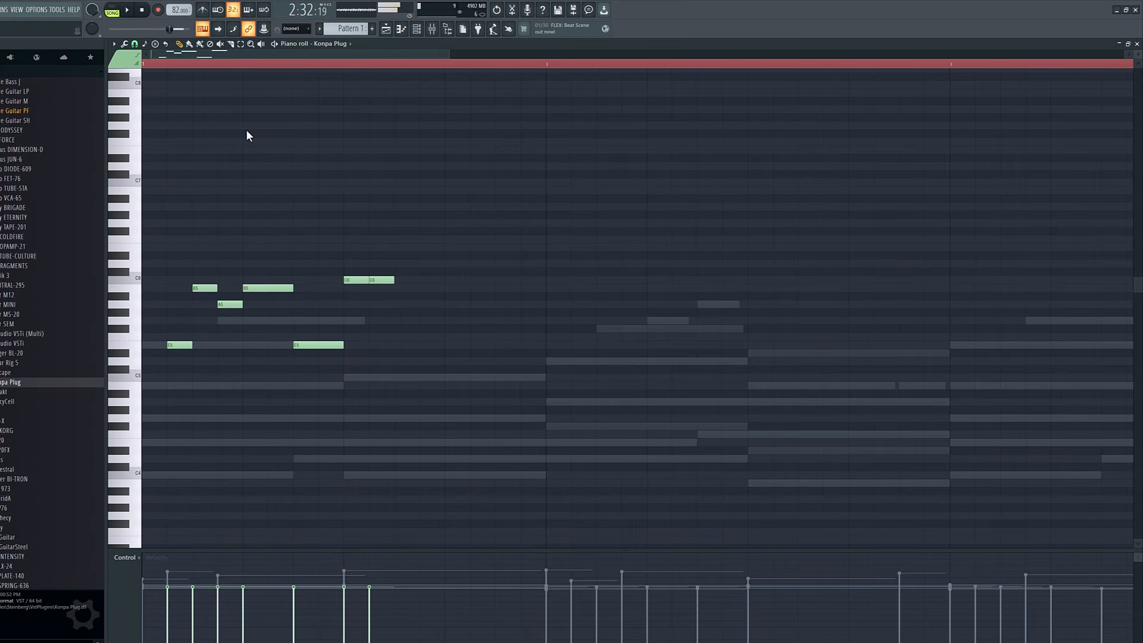
{"action": "key", "text": "space"}
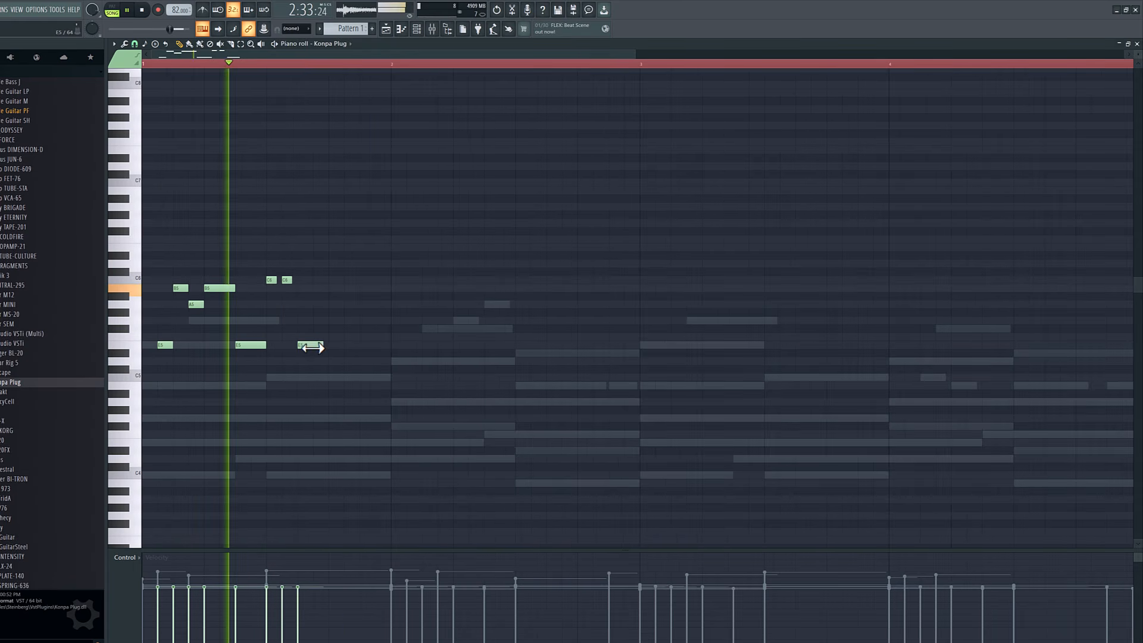
{"action": "left_click_drag", "start_coordinate": [313, 347], "coordinate": [318, 329]}
{"action": "left_click", "coordinate": [333, 328]}
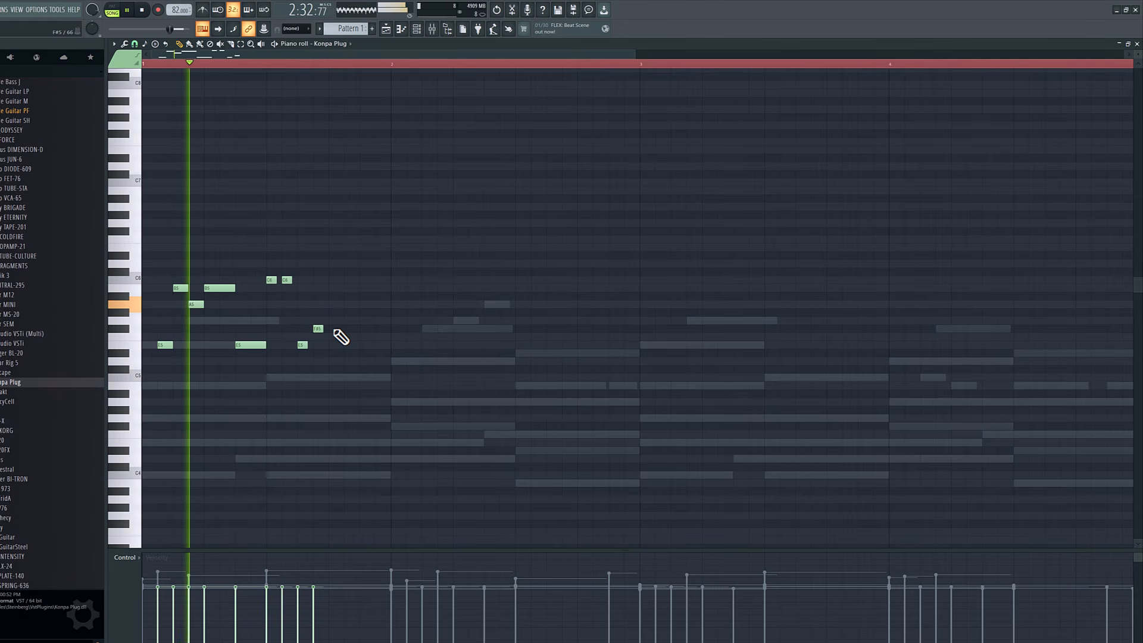
Add a longer F#5 and two short D5 notes in bar 1, and a longer D5 at the start of bar 2
{"action": "left_click", "coordinate": [334, 329]}
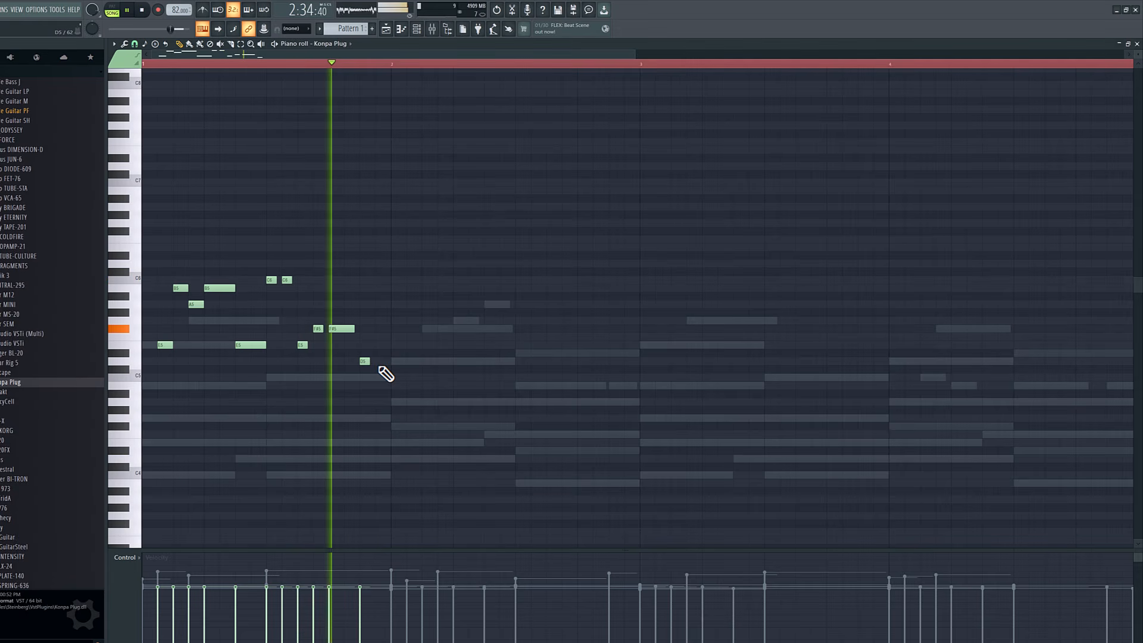
{"action": "left_click", "coordinate": [378, 362]}
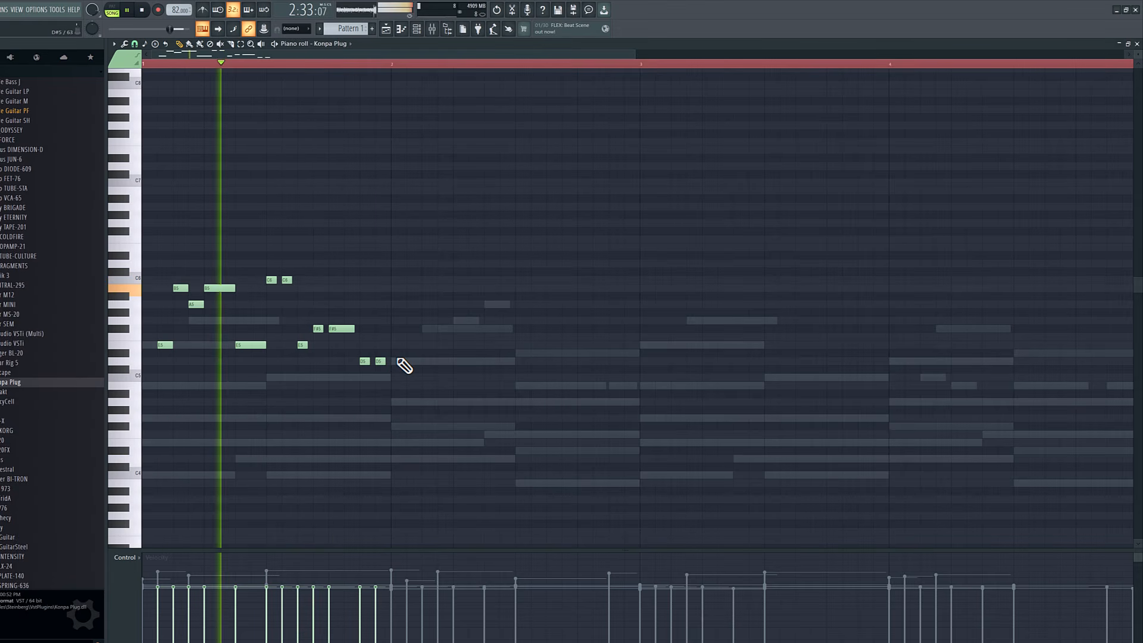
{"action": "left_click", "coordinate": [394, 361]}
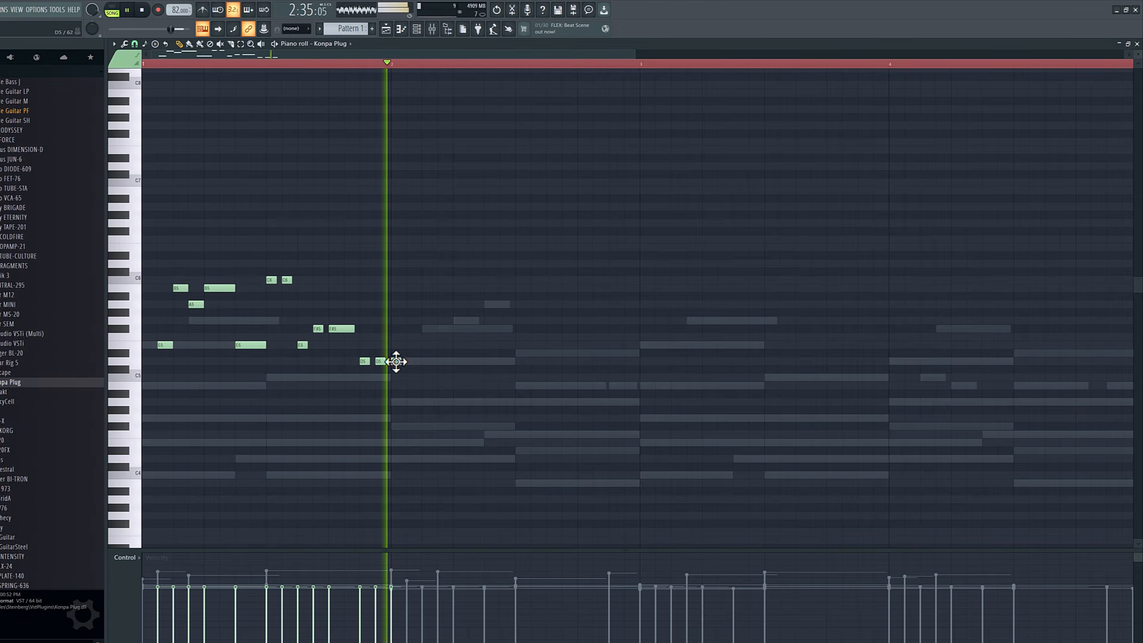
{"action": "left_click_drag", "start_coordinate": [400, 360], "coordinate": [420, 361]}
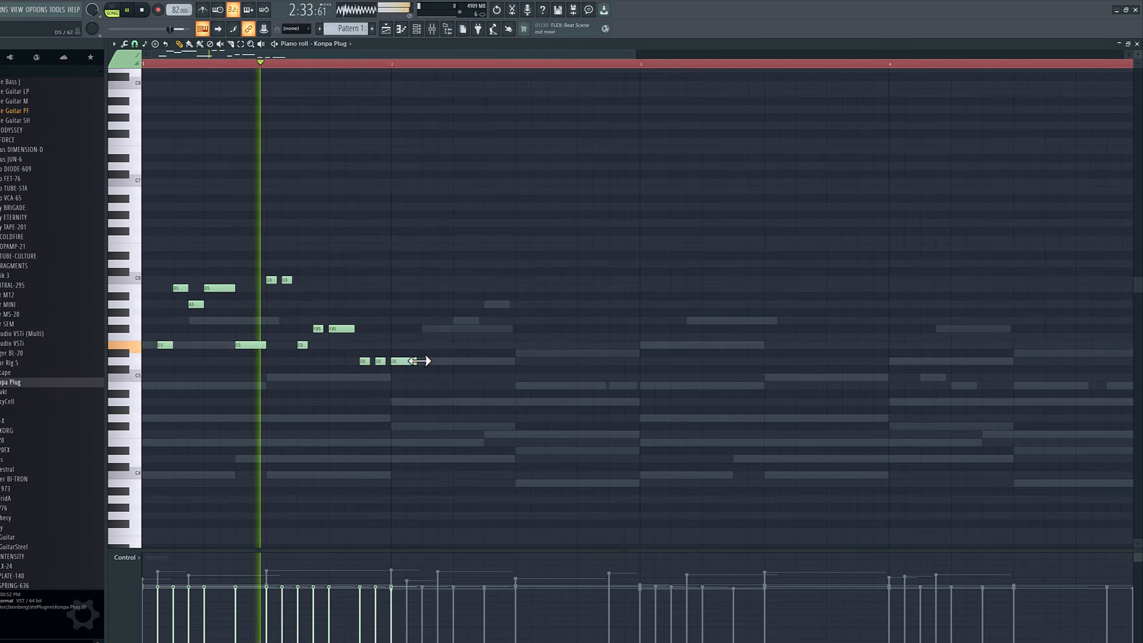
Enter a short A5, a short G5 and a long A5 in the first half of bar 2
{"action": "left_click", "coordinate": [428, 305]}
{"action": "left_click", "coordinate": [491, 304]}
{"action": "left_click", "coordinate": [444, 321]}
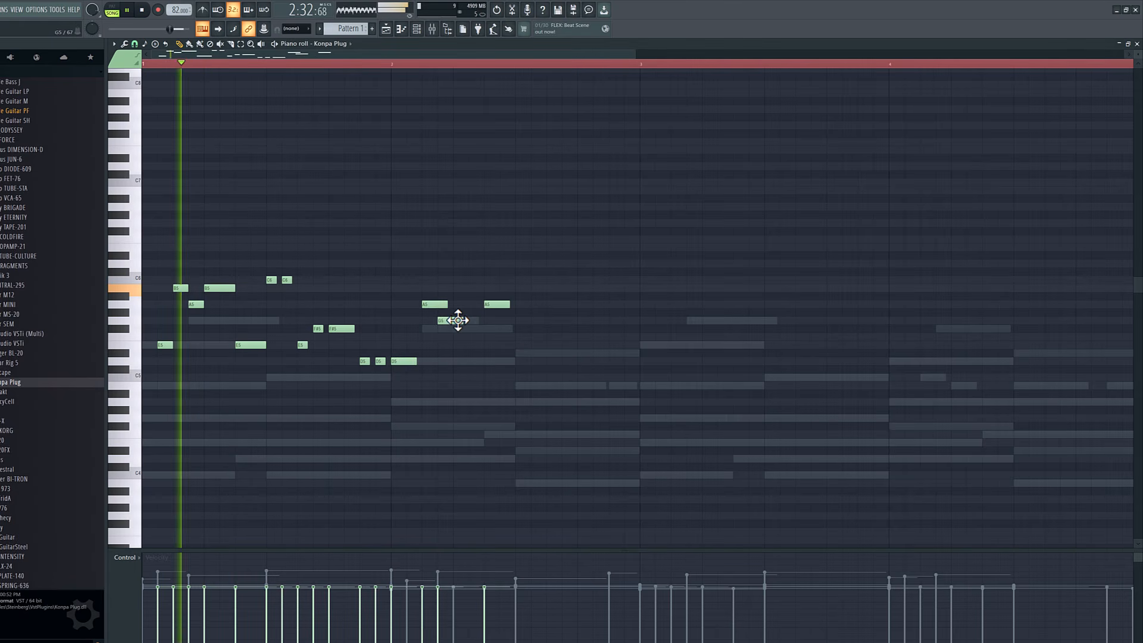
{"action": "mouse_move", "coordinate": [447, 305]}
{"action": "left_mouse_down"}
{"action": "mouse_move", "coordinate": [433, 305]}
{"action": "mouse_move", "coordinate": [457, 322]}
{"action": "left_mouse_up"}
{"action": "left_click", "coordinate": [456, 306]}
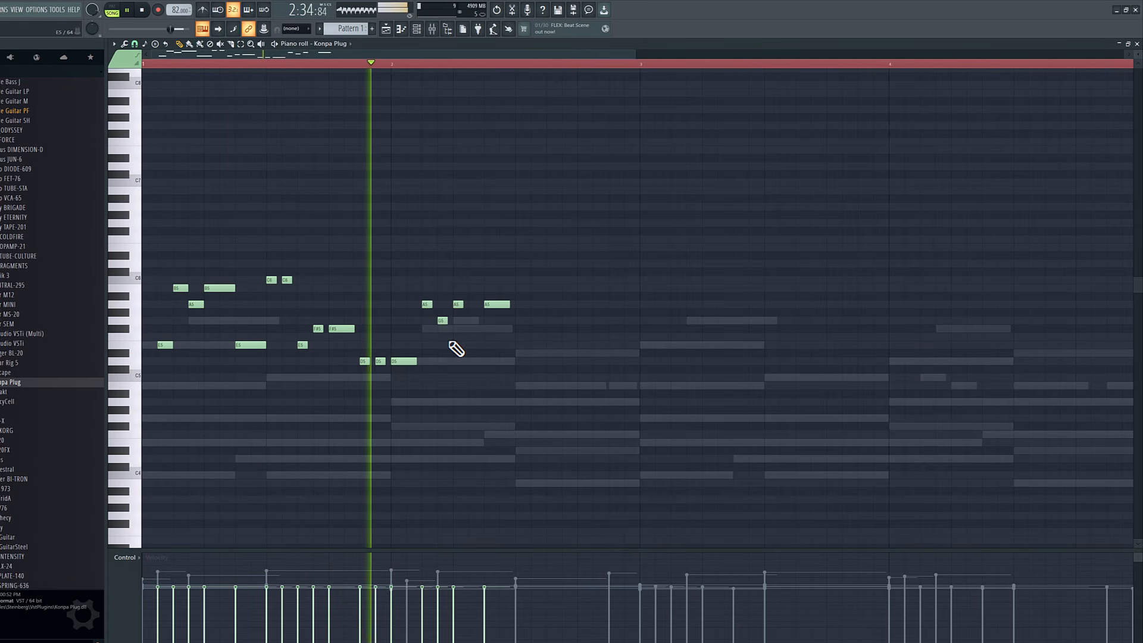
{"action": "left_click_drag", "start_coordinate": [422, 311], "coordinate": [451, 337]}
{"action": "key", "text": "space"}
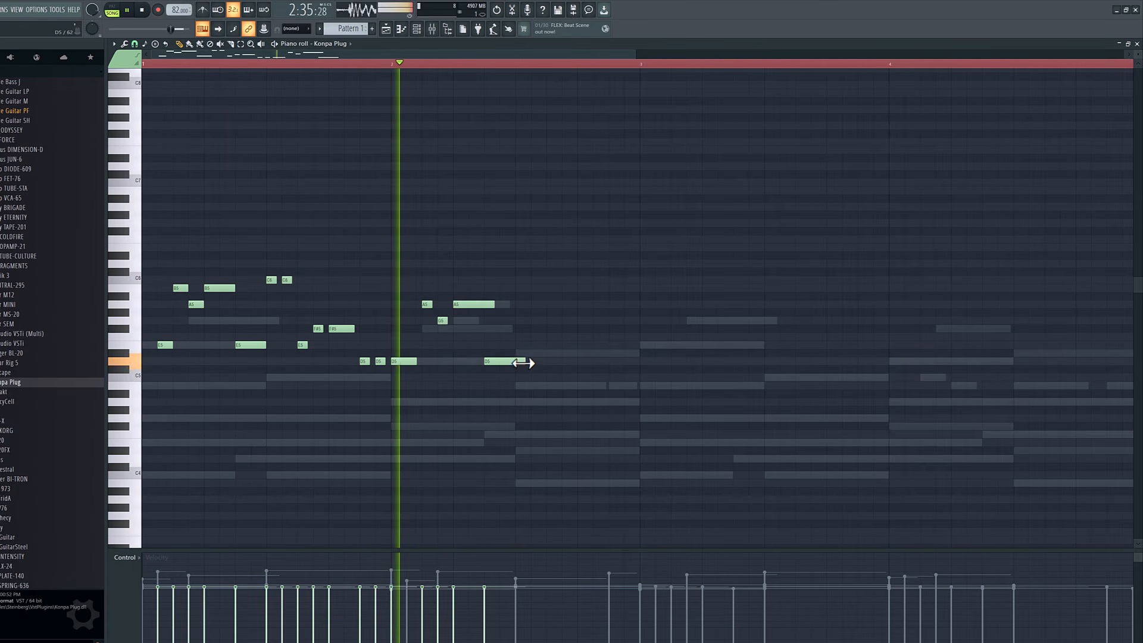
Shorten the D5 after the long A5 in bar 2, follow it with a D#5 and two B5 notes, and play the phrase back
{"action": "left_click_drag", "start_coordinate": [524, 363], "coordinate": [499, 363]}
{"action": "left_click", "coordinate": [508, 352]}
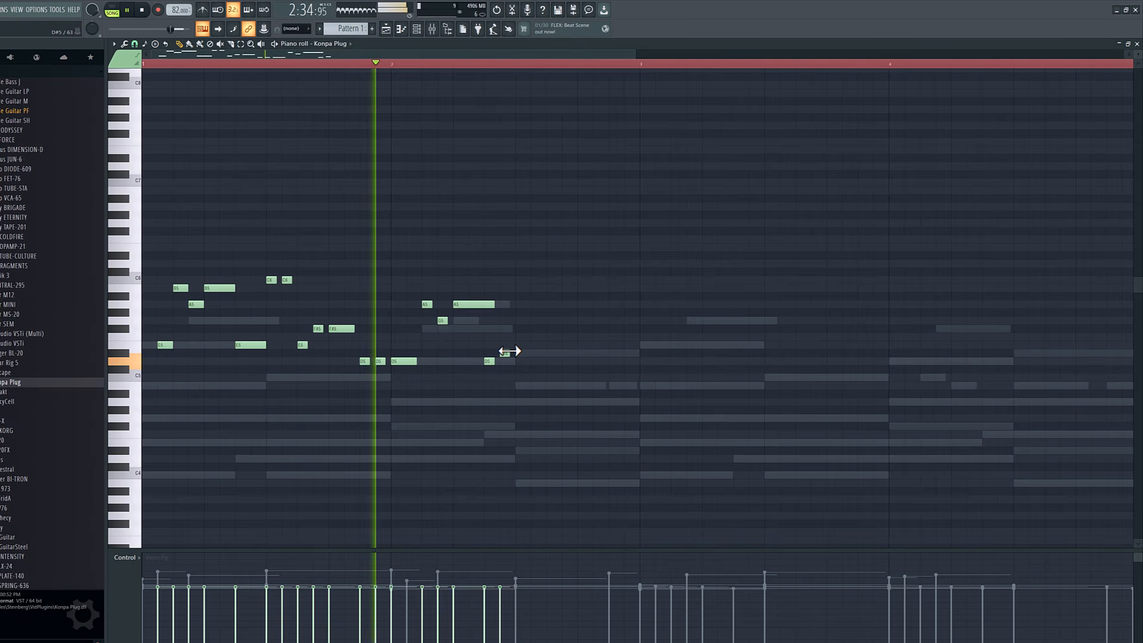
{"action": "key", "text": "space"}
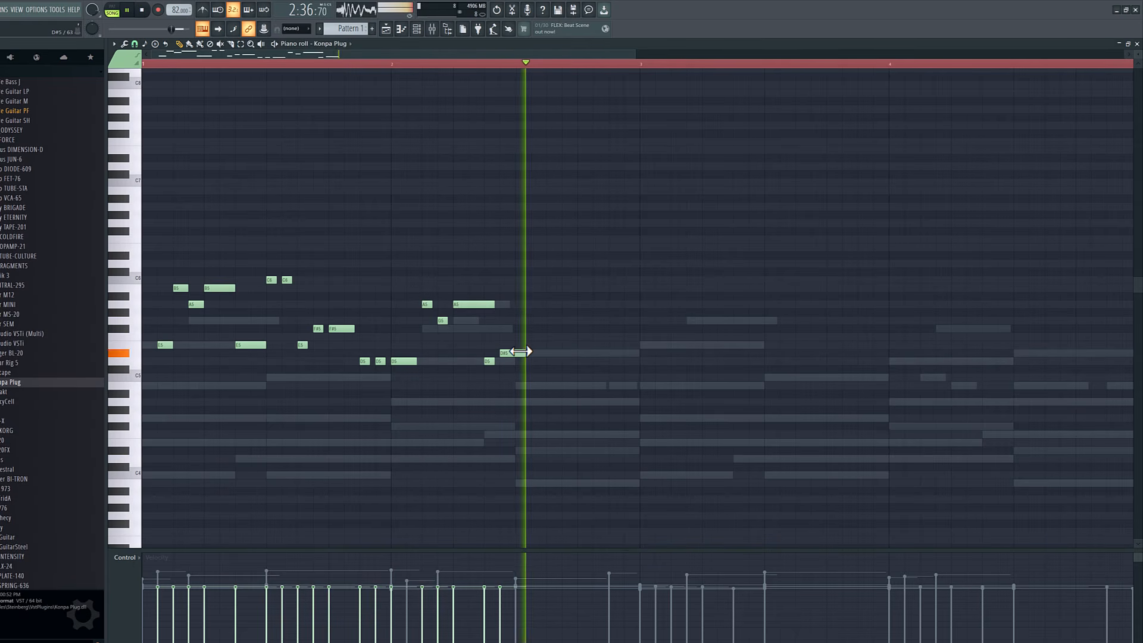
{"action": "key", "text": "space"}
{"action": "left_click_drag", "start_coordinate": [521, 351], "coordinate": [517, 369]}
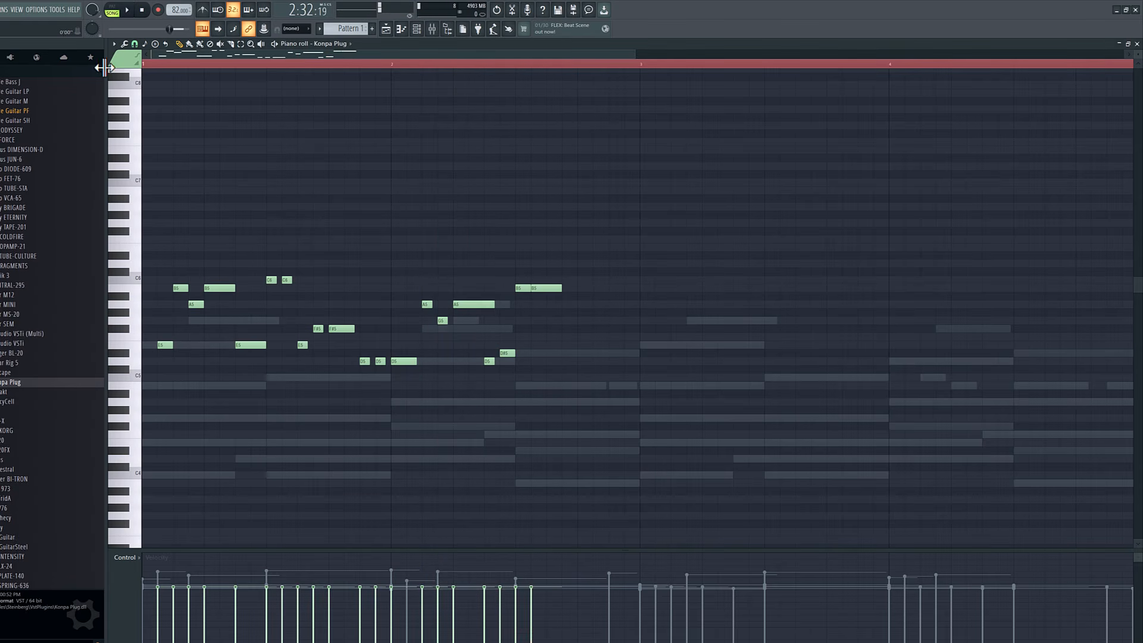
{"action": "key", "text": "space"}
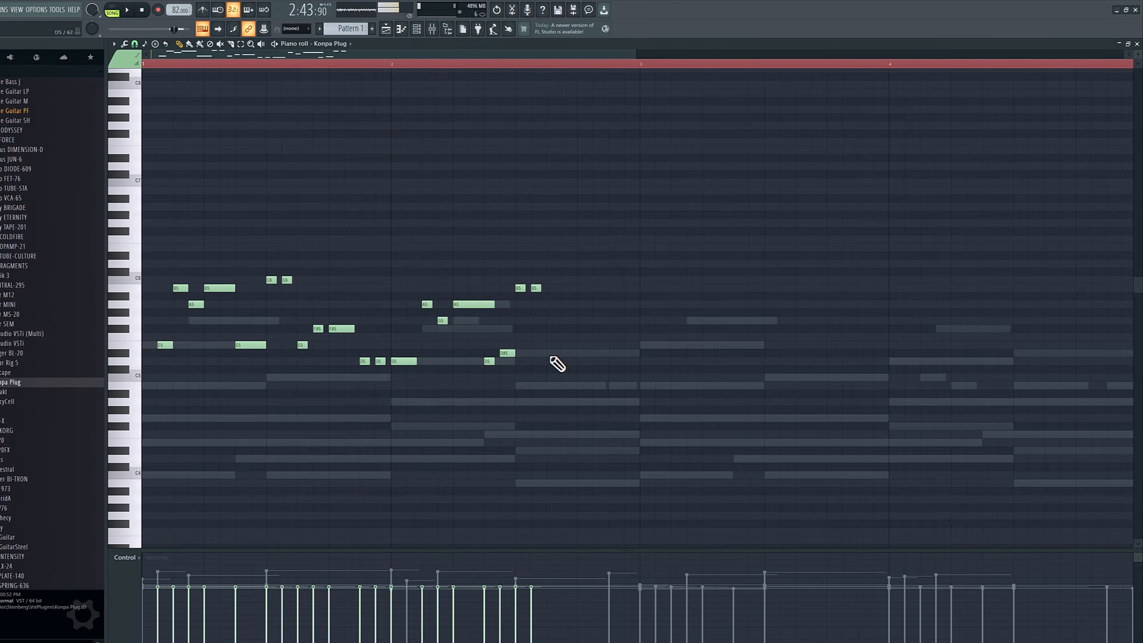
Finish bar 2 with a short E5, a short D#5, a longer F#5 and a G5 extended slightly past the start of bar 3
{"action": "key", "text": "space"}
{"action": "left_click", "coordinate": [551, 346]}
{"action": "left_click", "coordinate": [563, 353]}
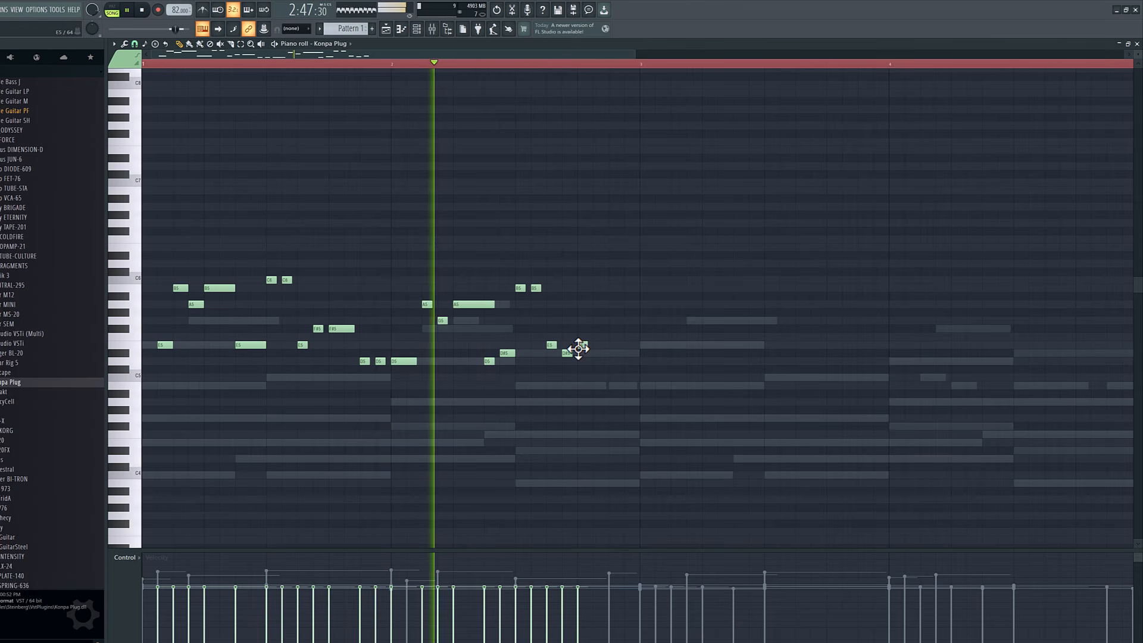
{"action": "left_click", "coordinate": [581, 337]}
{"action": "key", "text": "space"}
{"action": "left_click", "coordinate": [583, 337]}
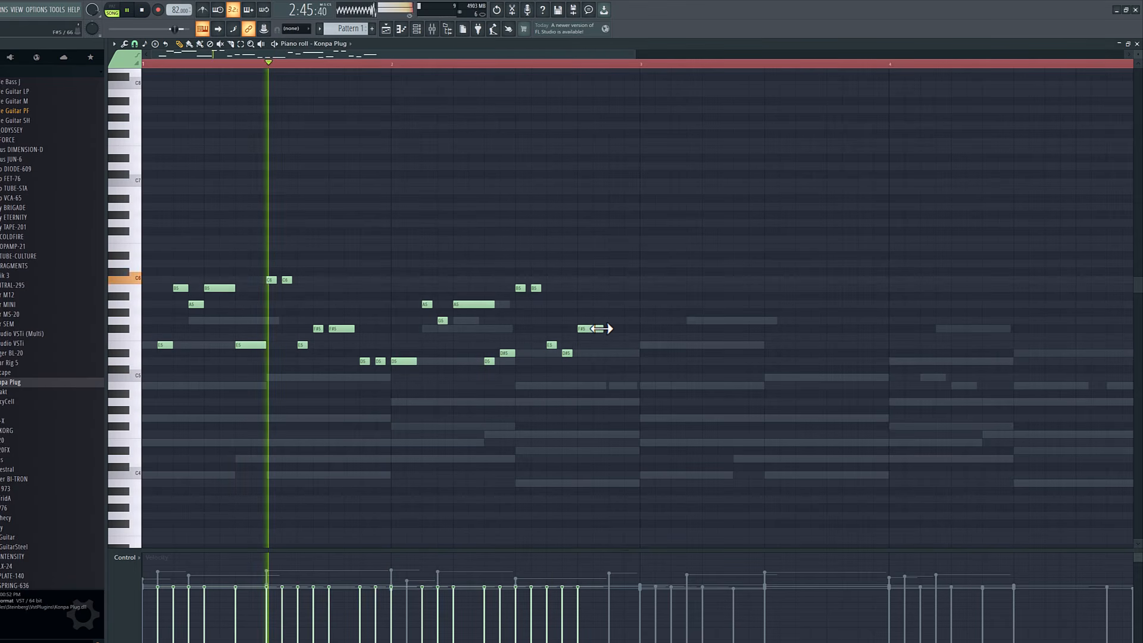
{"action": "left_click", "coordinate": [616, 320]}
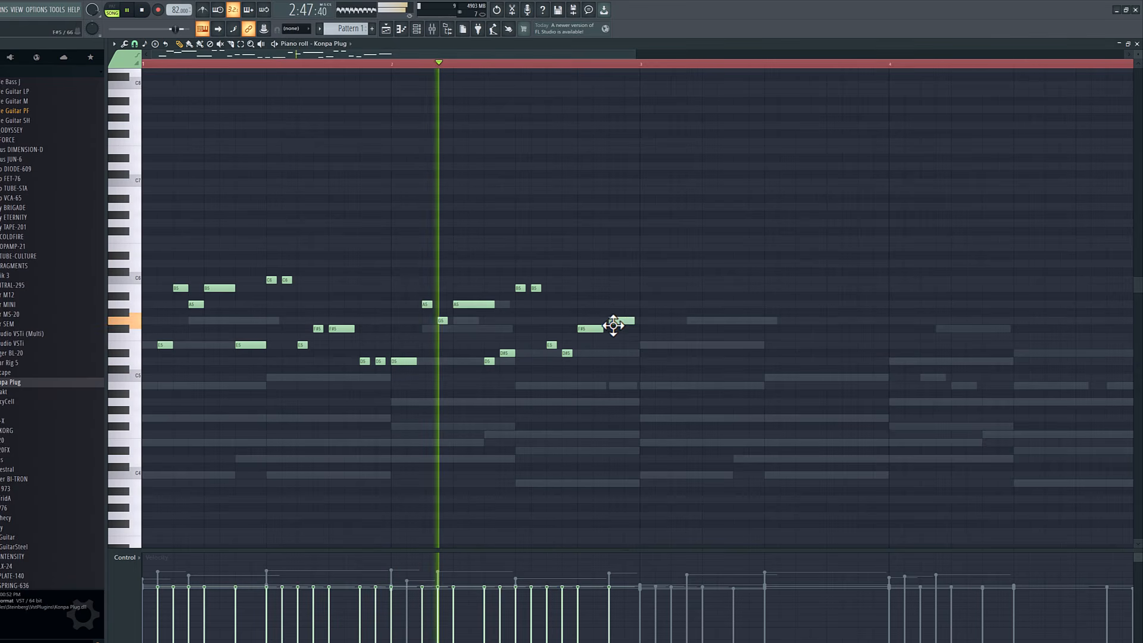
{"action": "left_click_drag", "start_coordinate": [634, 321], "coordinate": [585, 377]}
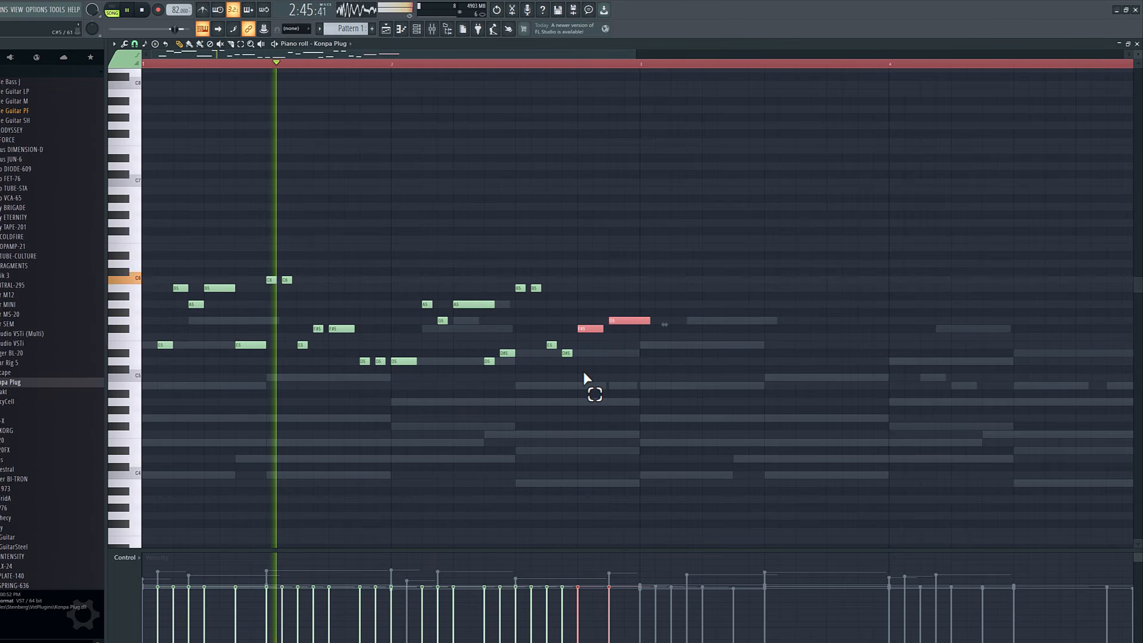
{"action": "key", "text": "ctrl+a"}
{"action": "key", "text": "ctrl+q"}
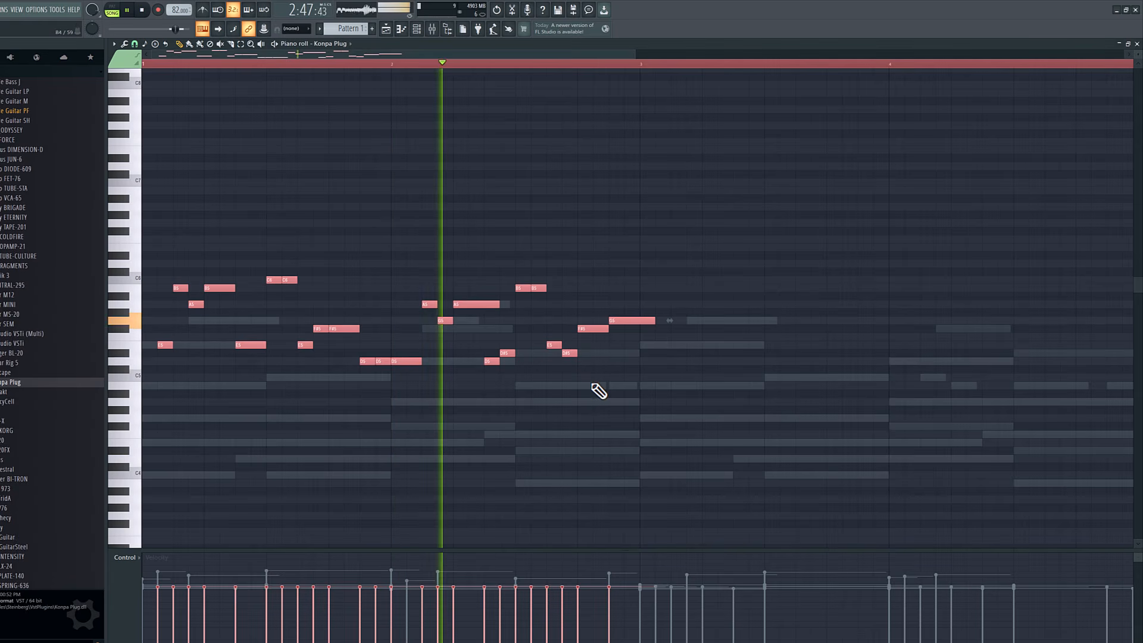
{"action": "key", "text": "ctrl+z"}
Set snapping to Bar, duplicate the two-bar phrase into bars 3 and 4, and play it back
{"action": "left_click", "coordinate": [135, 44]}
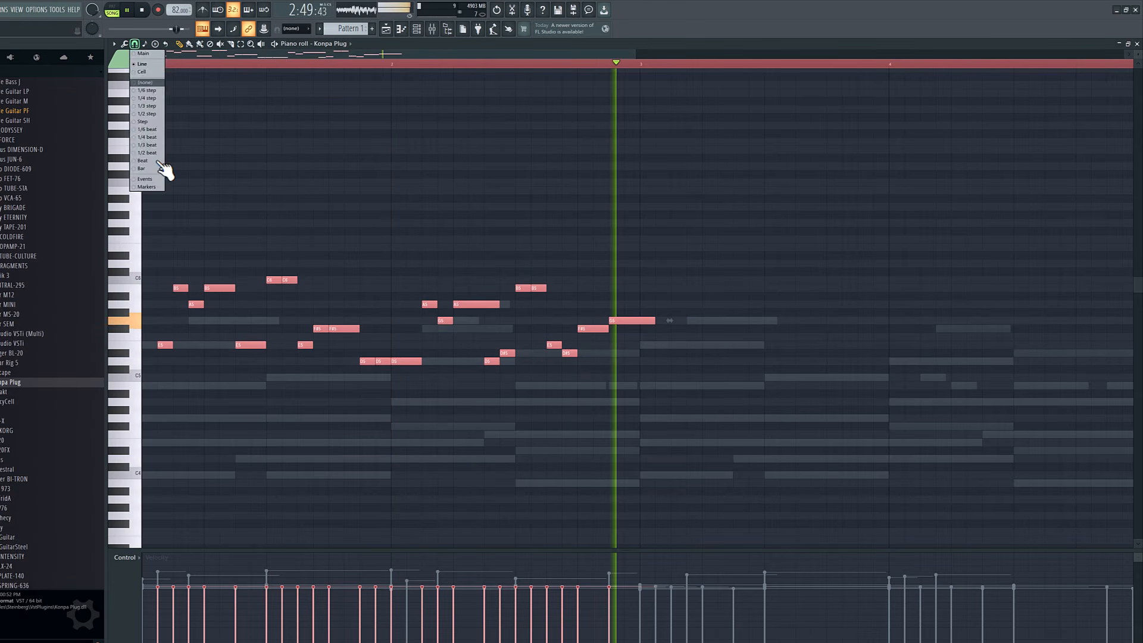
{"action": "left_click", "coordinate": [166, 173]}
{"action": "left_click_drag", "start_coordinate": [164, 345], "coordinate": [662, 344]}
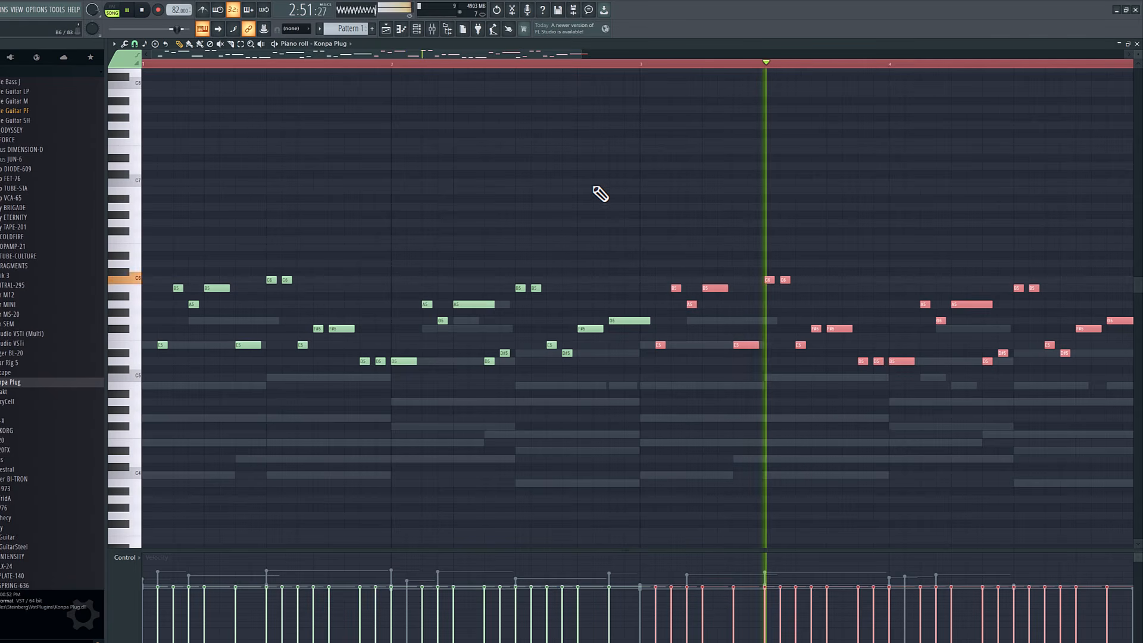
{"action": "left_click_drag", "start_coordinate": [391, 53], "coordinate": [551, 44]}
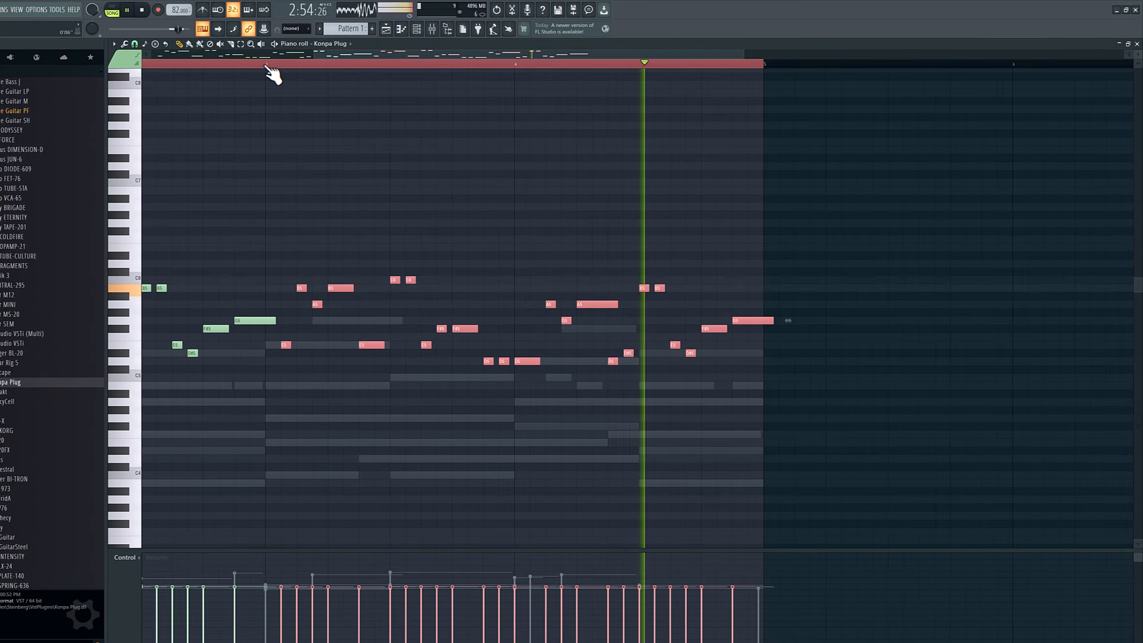
{"action": "key", "text": "space"}
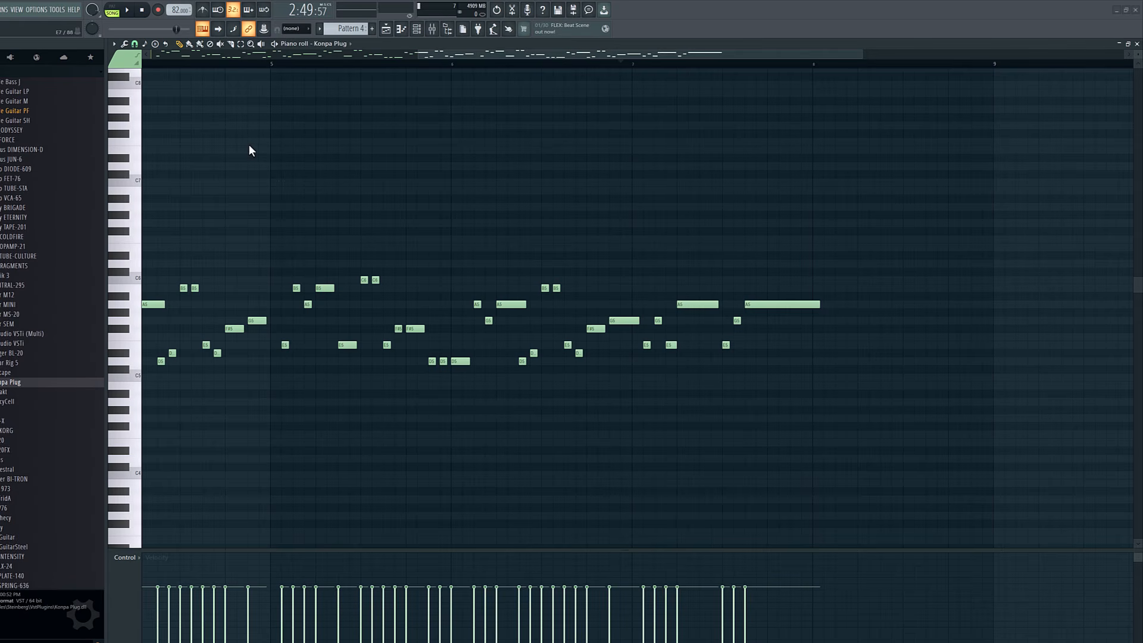
Continue the melody with a D#5 and long B4 in bar 8, a longer E5 and short B4 in bar 9, and a long B4 in bar 16
{"action": "left_click", "coordinate": [636, 64]}
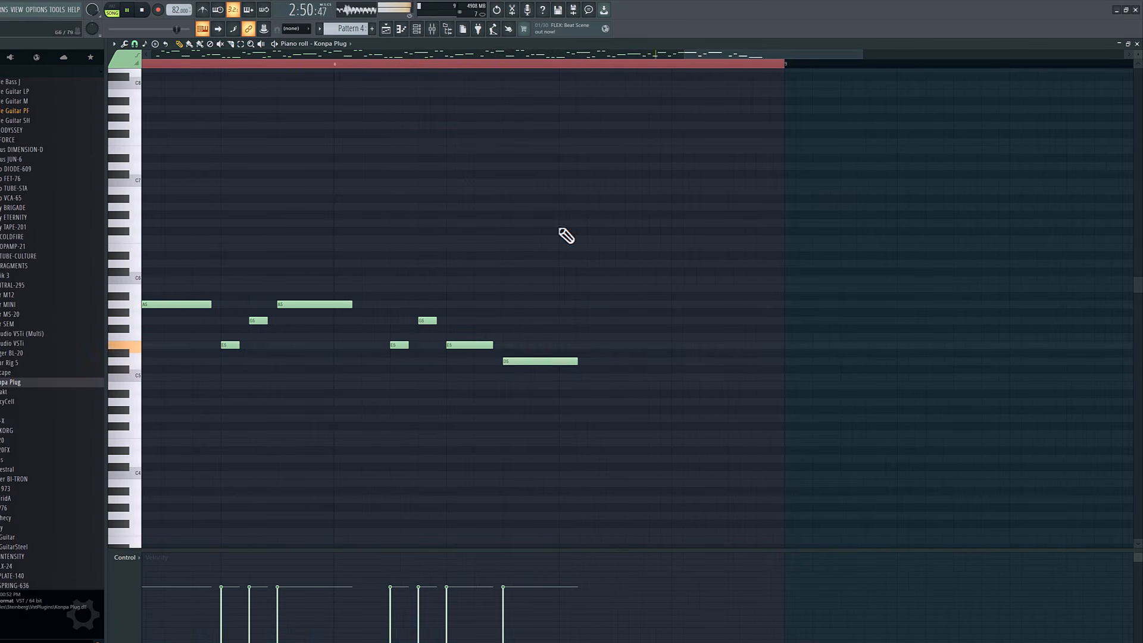
{"action": "left_click_drag", "start_coordinate": [593, 377], "coordinate": [413, 391]}
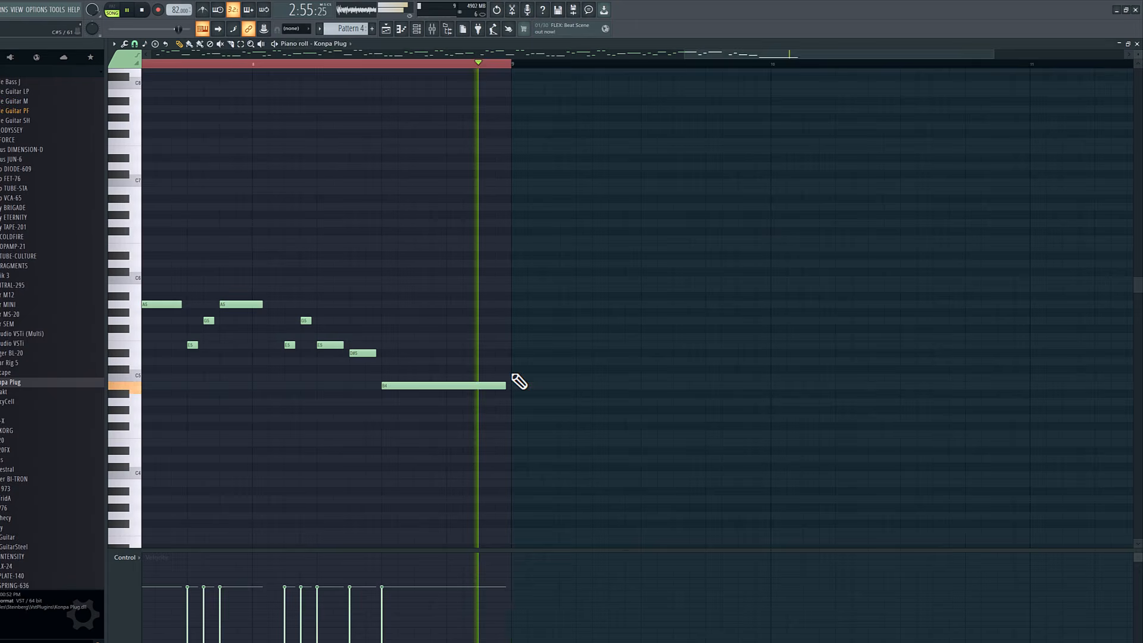
{"action": "left_click", "coordinate": [514, 344]}
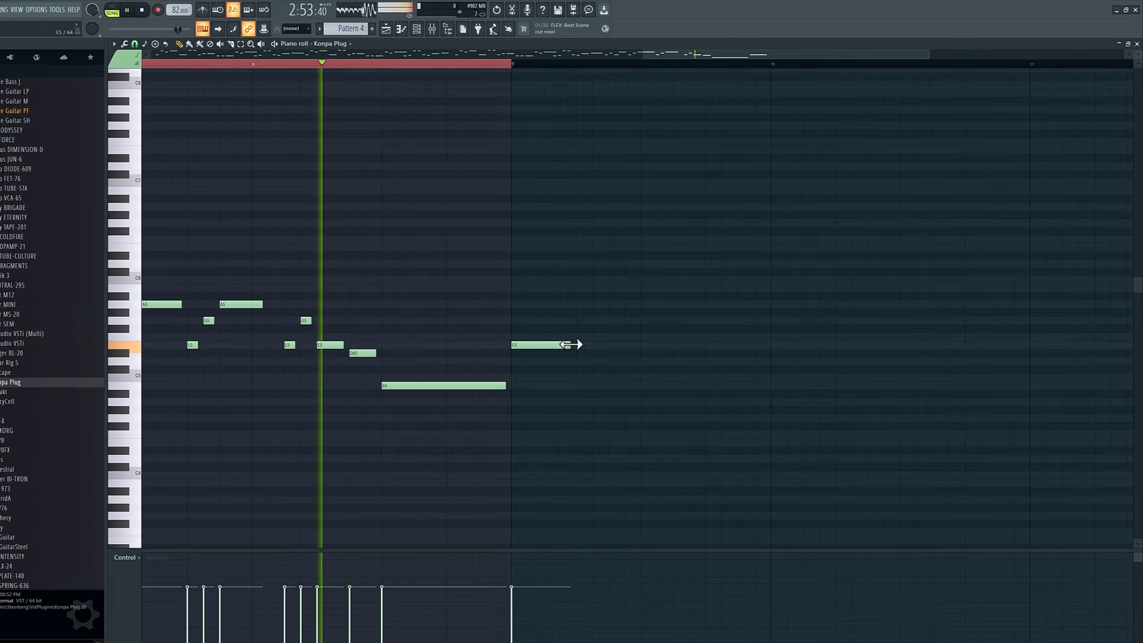
{"action": "left_click", "coordinate": [548, 386]}
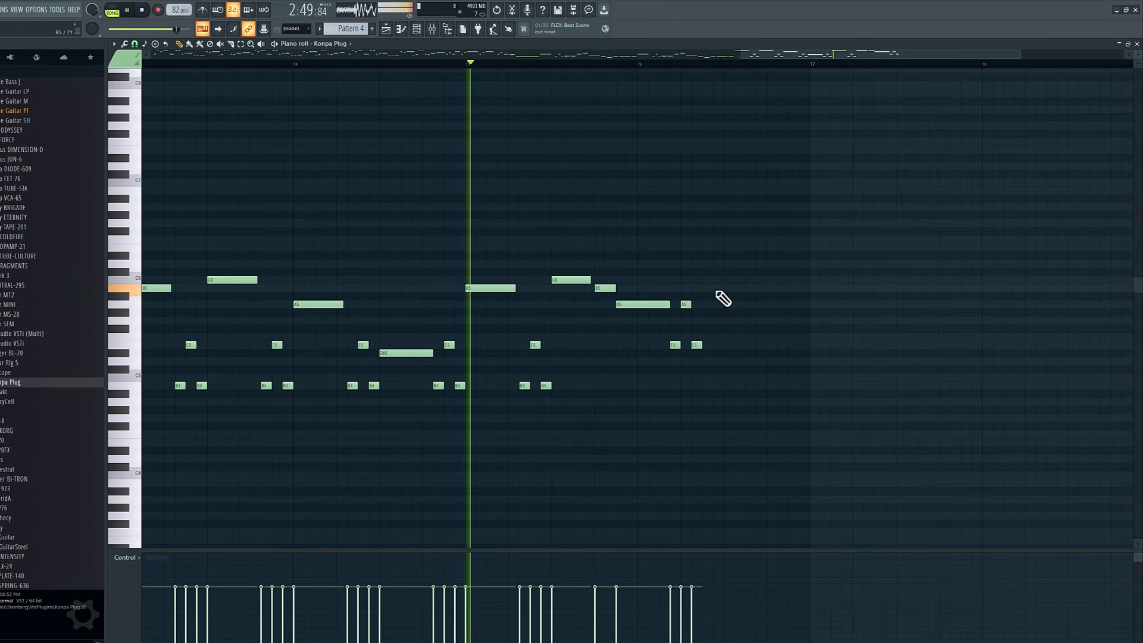
{"action": "left_click_drag", "start_coordinate": [735, 386], "coordinate": [789, 378]}
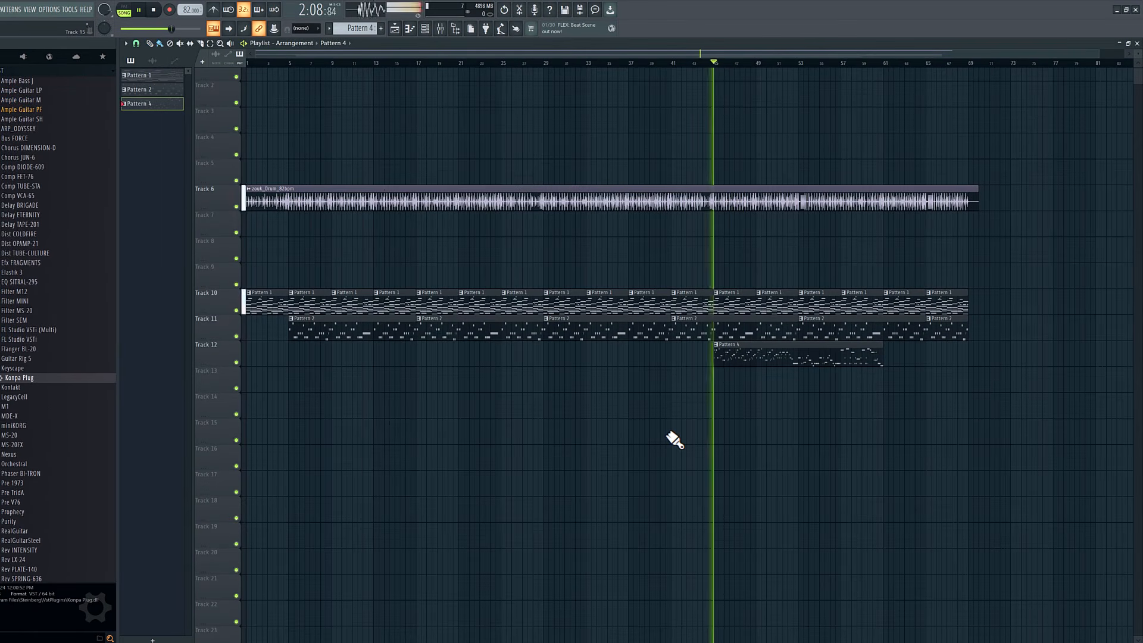
Open the Pattern 4 clip's Konpa Plug notes and follow the melody from beginning to end during playback
{"action": "double_click", "coordinate": [752, 356]}
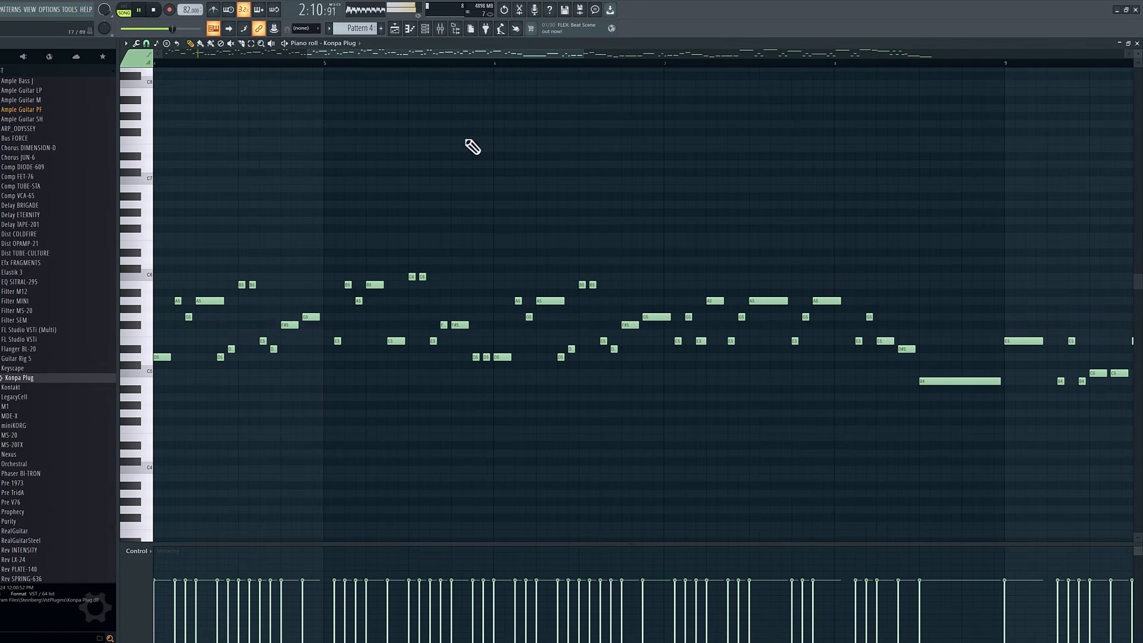
{"action": "left_click_drag", "start_coordinate": [365, 52], "coordinate": [239, 57]}
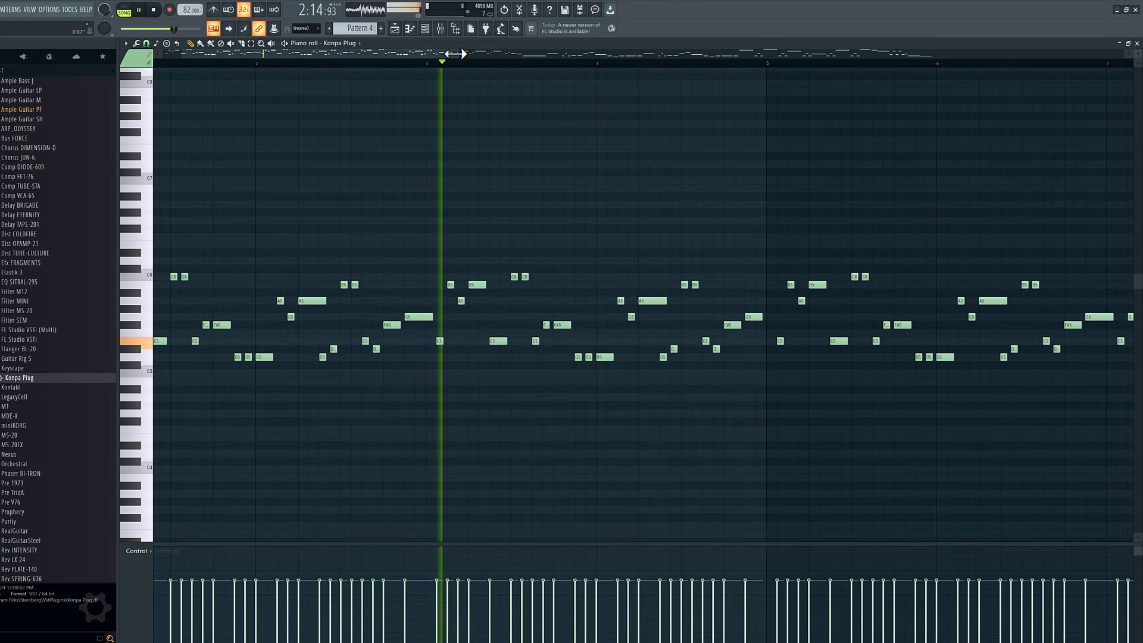
{"action": "left_click_drag", "start_coordinate": [452, 54], "coordinate": [518, 52]}
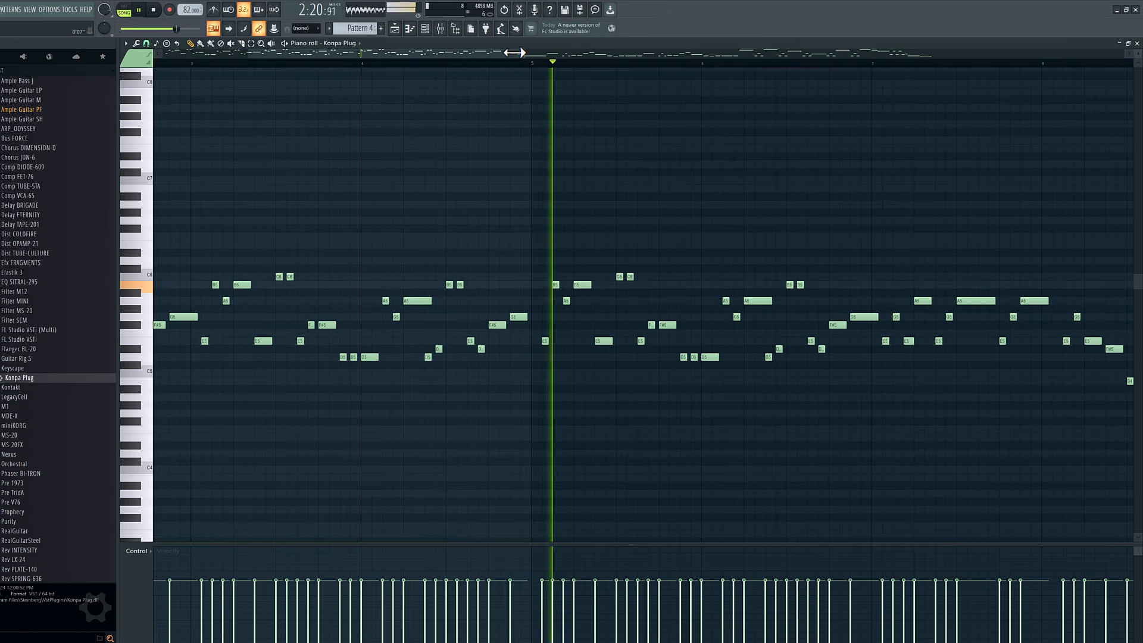
{"action": "left_click_drag", "start_coordinate": [519, 52], "coordinate": [614, 50]}
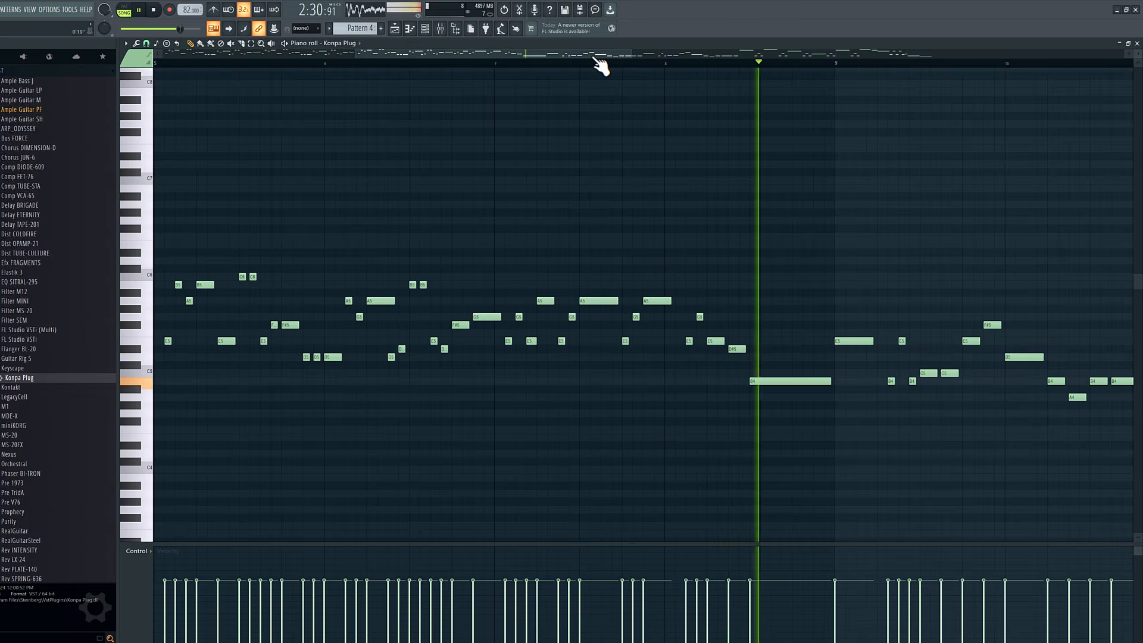
{"action": "left_click_drag", "start_coordinate": [587, 63], "coordinate": [712, 63]}
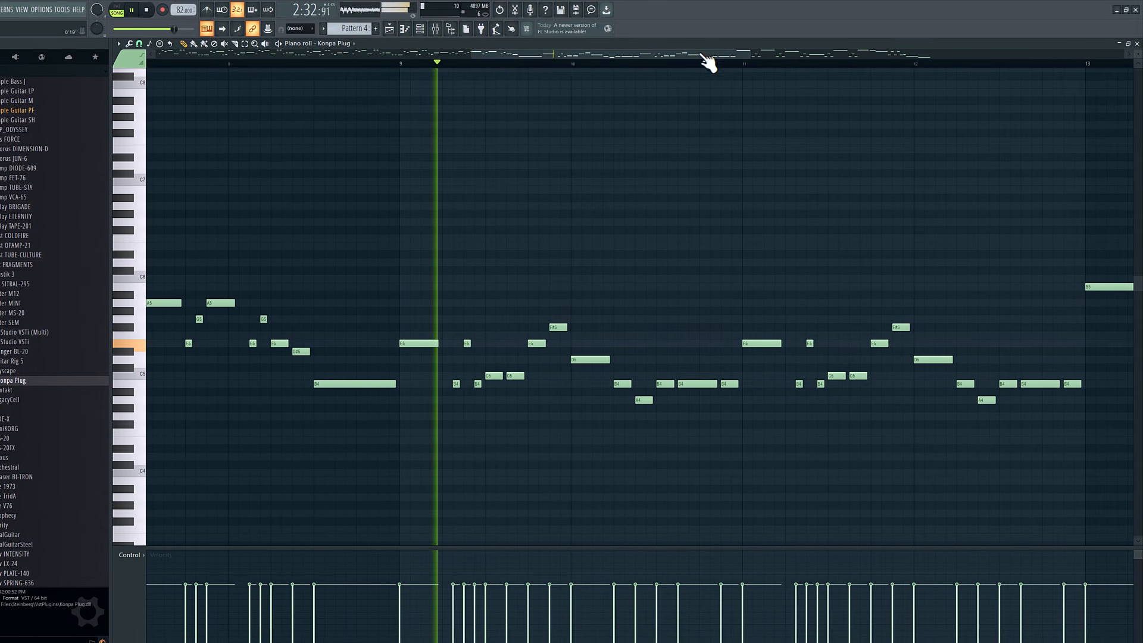
{"action": "left_click_drag", "start_coordinate": [644, 56], "coordinate": [689, 56]}
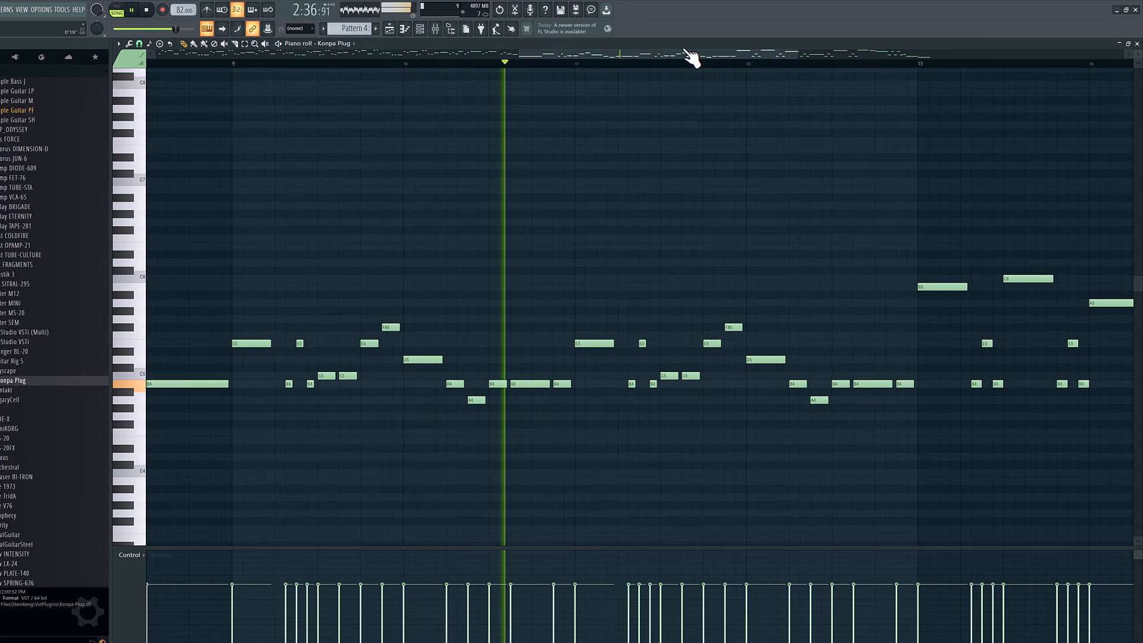
{"action": "left_click_drag", "start_coordinate": [635, 56], "coordinate": [784, 60]}
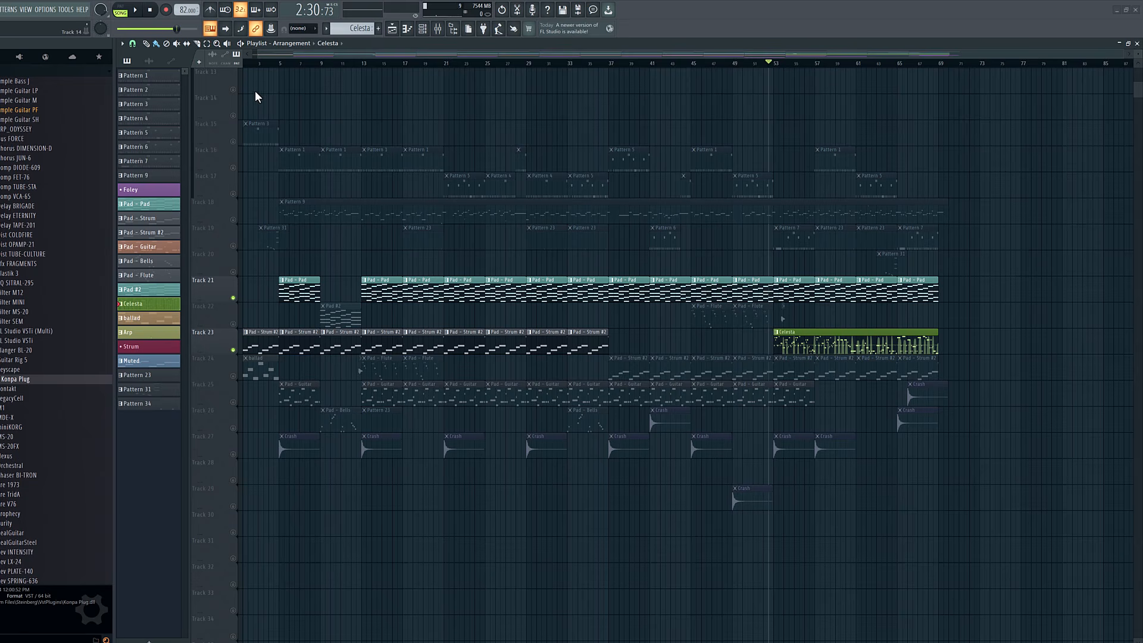
Play the finished arrangement from just before the Celesta clip and open that clip's Kompa solo notes
{"action": "left_click", "coordinate": [759, 63]}
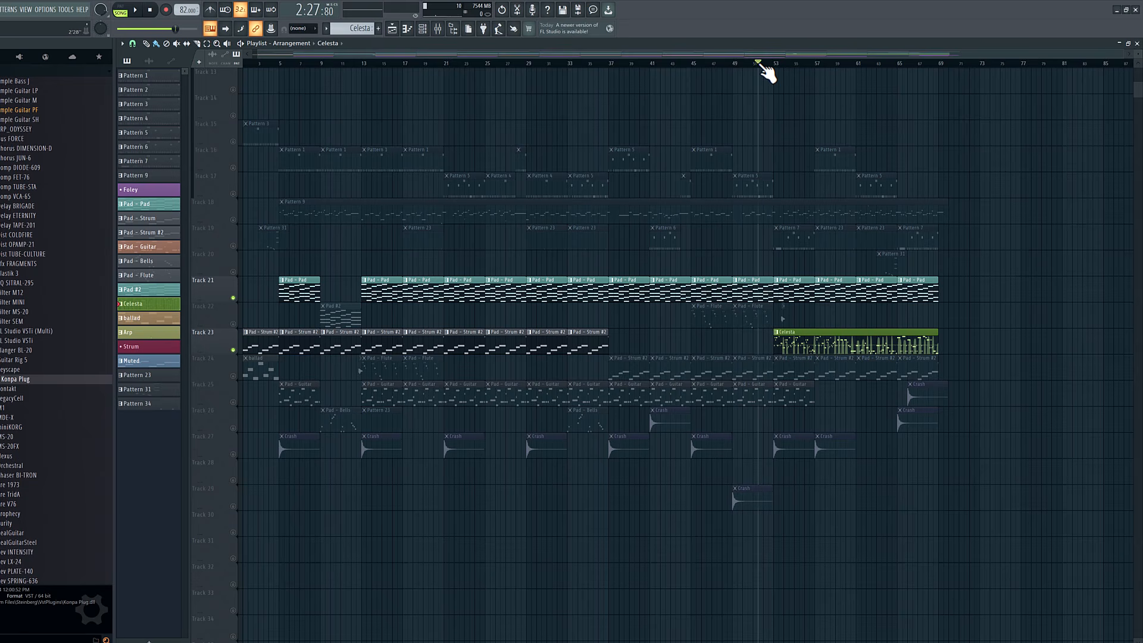
{"action": "key", "text": "space"}
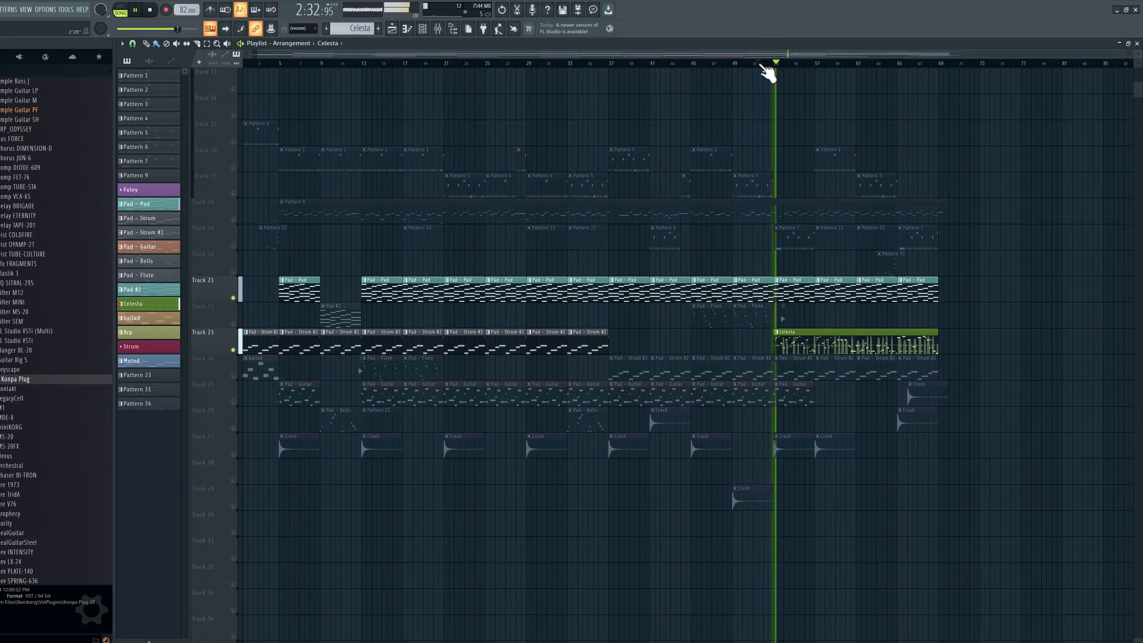
{"action": "left_click_drag", "start_coordinate": [256, 55], "coordinate": [633, 92]}
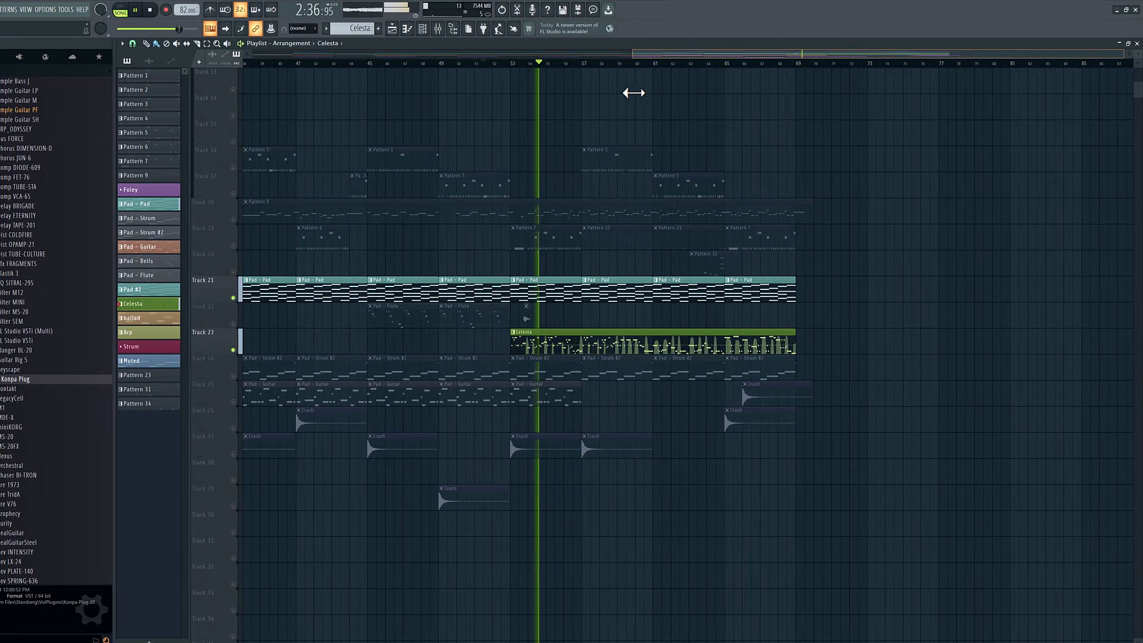
{"action": "double_click", "coordinate": [542, 337]}
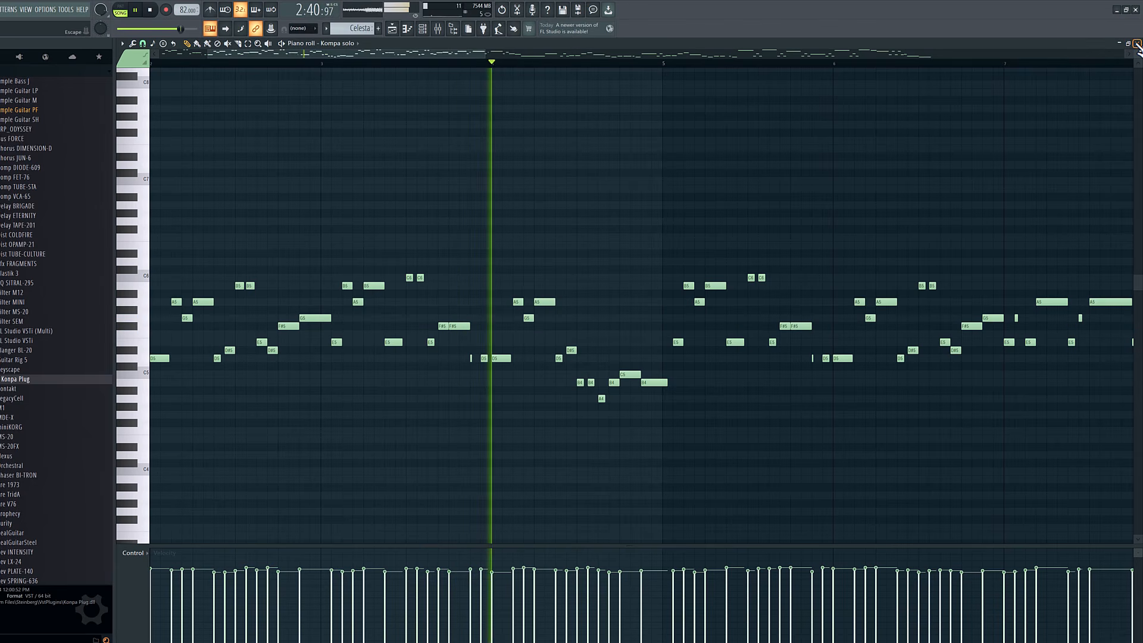
Examine the Kompa solo's channel pitch and MIDI CC #1 (Modulation wheel) events beneath the notes
{"action": "left_click", "coordinate": [145, 557]}
{"action": "left_click", "coordinate": [249, 599]}
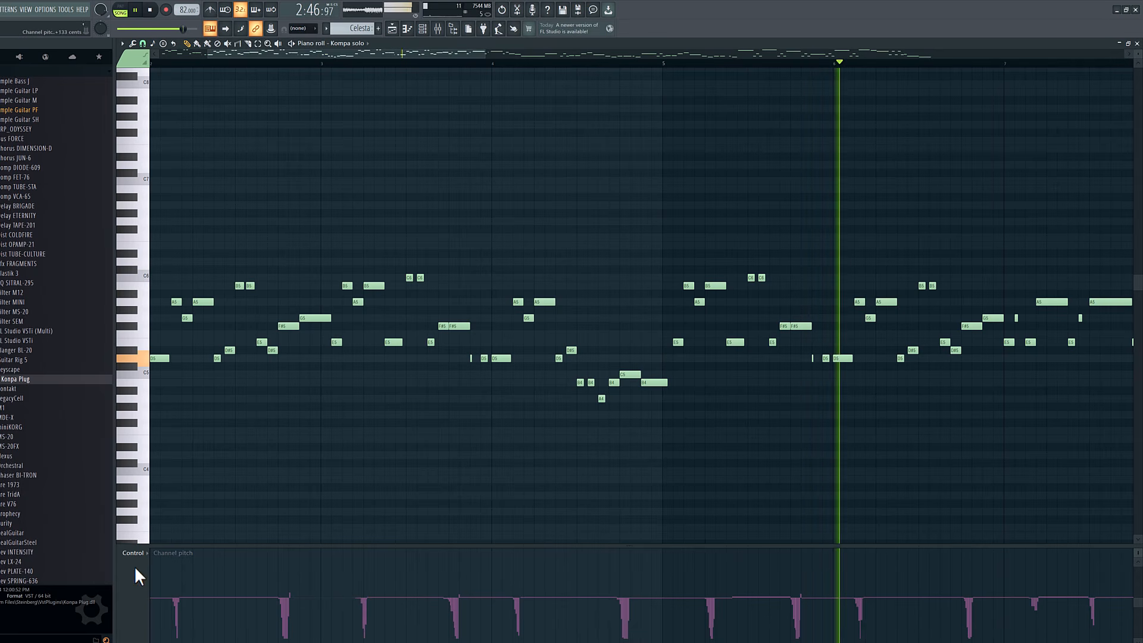
{"action": "left_click", "coordinate": [147, 554]}
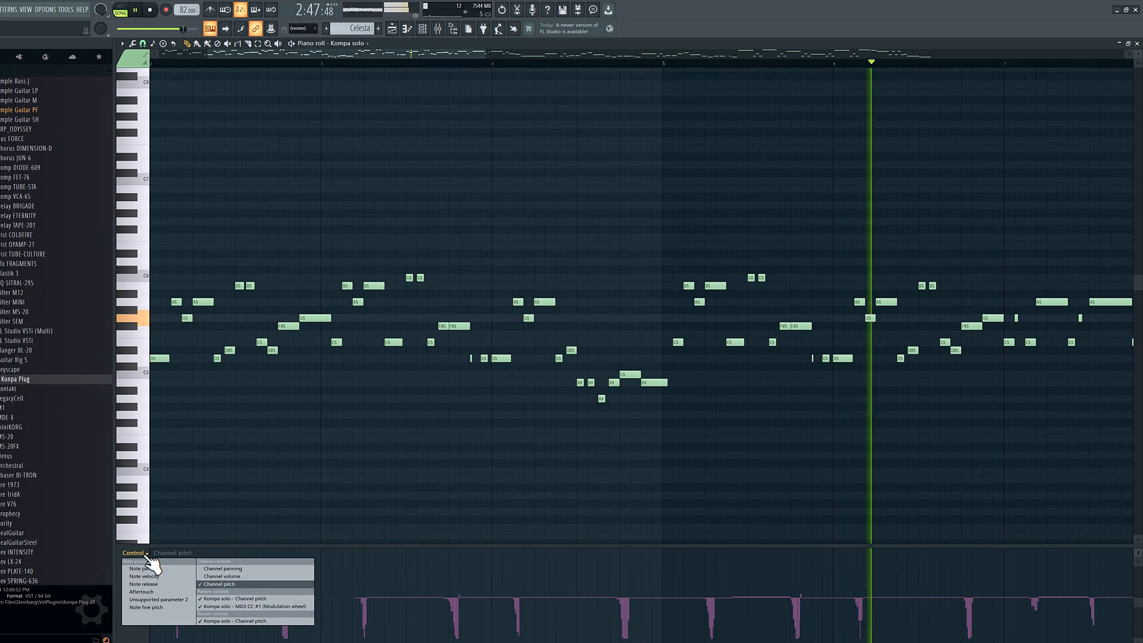
{"action": "left_click", "coordinate": [275, 606]}
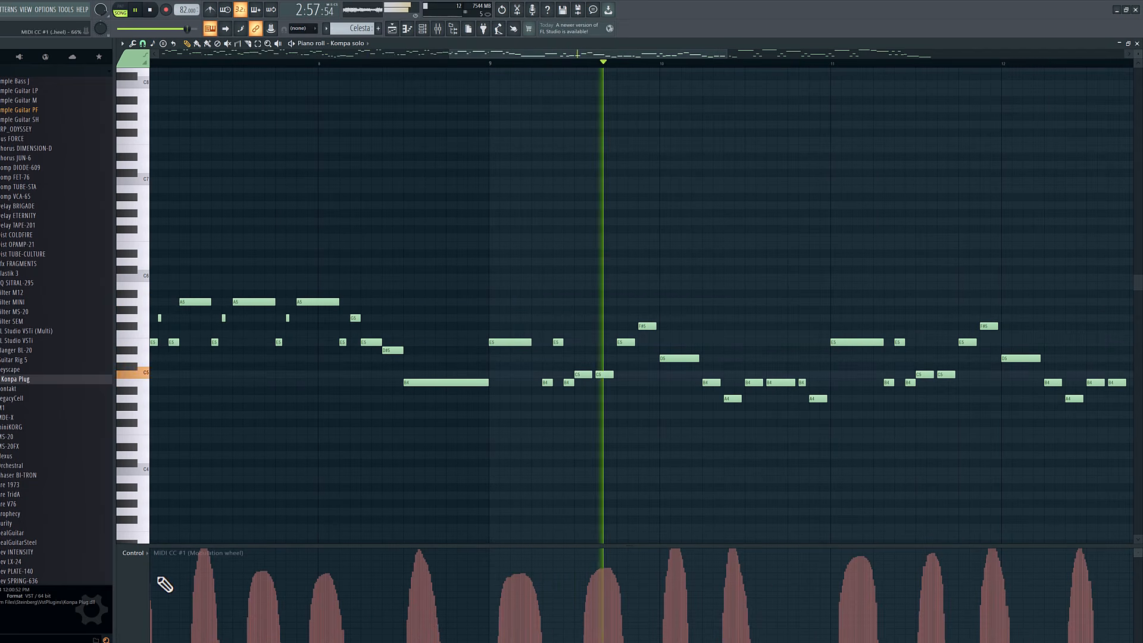
{"action": "left_click", "coordinate": [142, 553]}
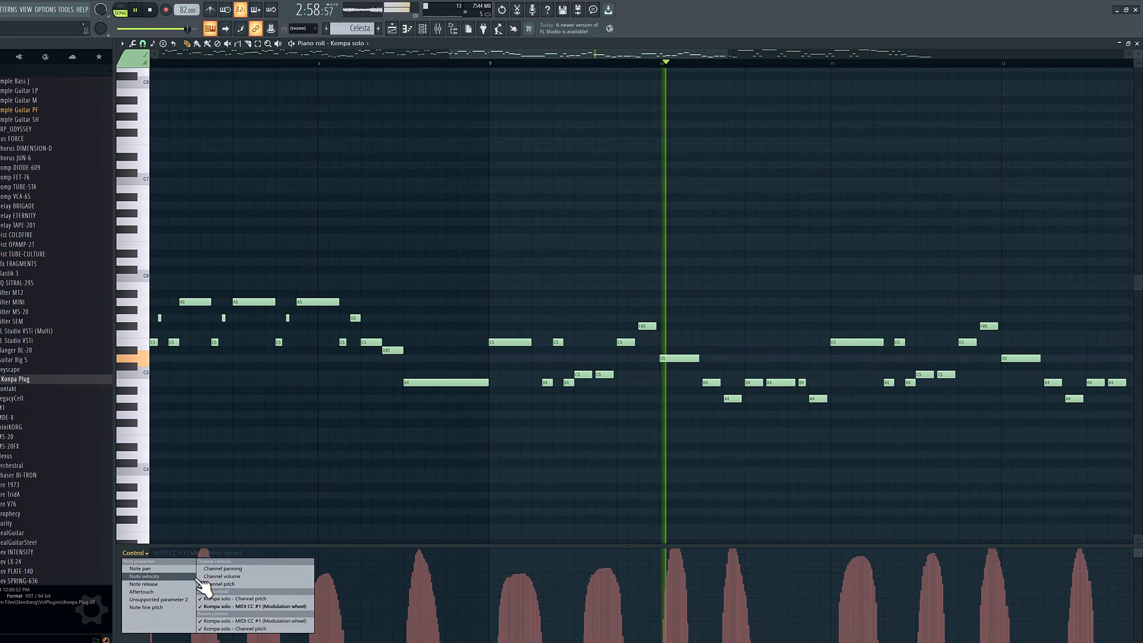
{"action": "left_click", "coordinate": [255, 599]}
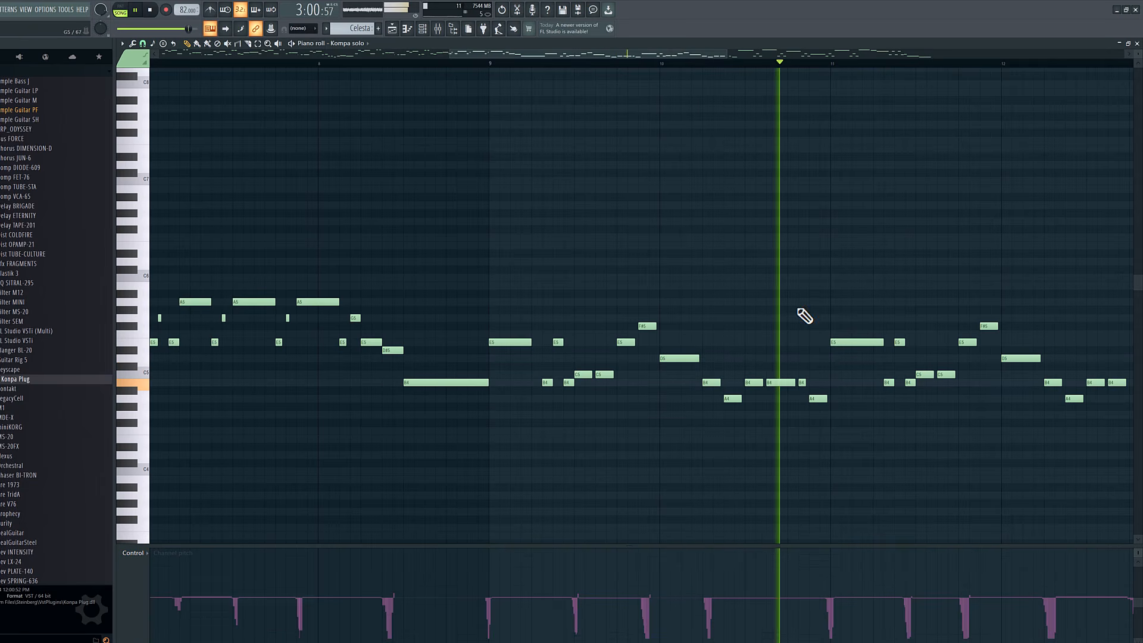
Check the Kompa solo's channel volume and note velocity, and follow the melody through its last bars
{"action": "left_click", "coordinate": [142, 553]}
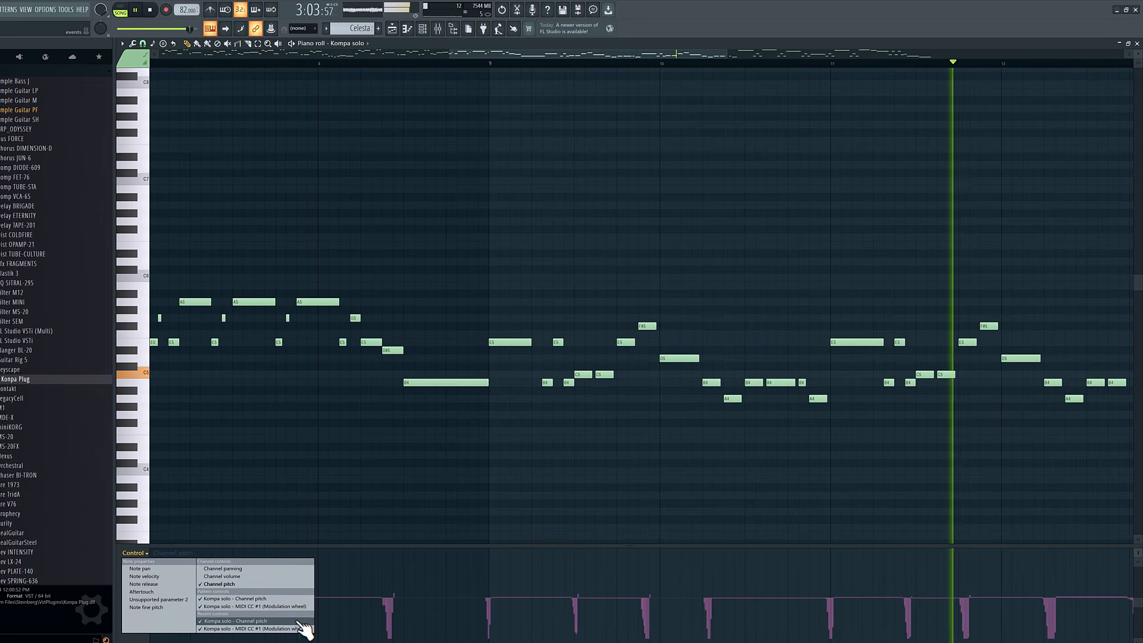
{"action": "left_click", "coordinate": [250, 578]}
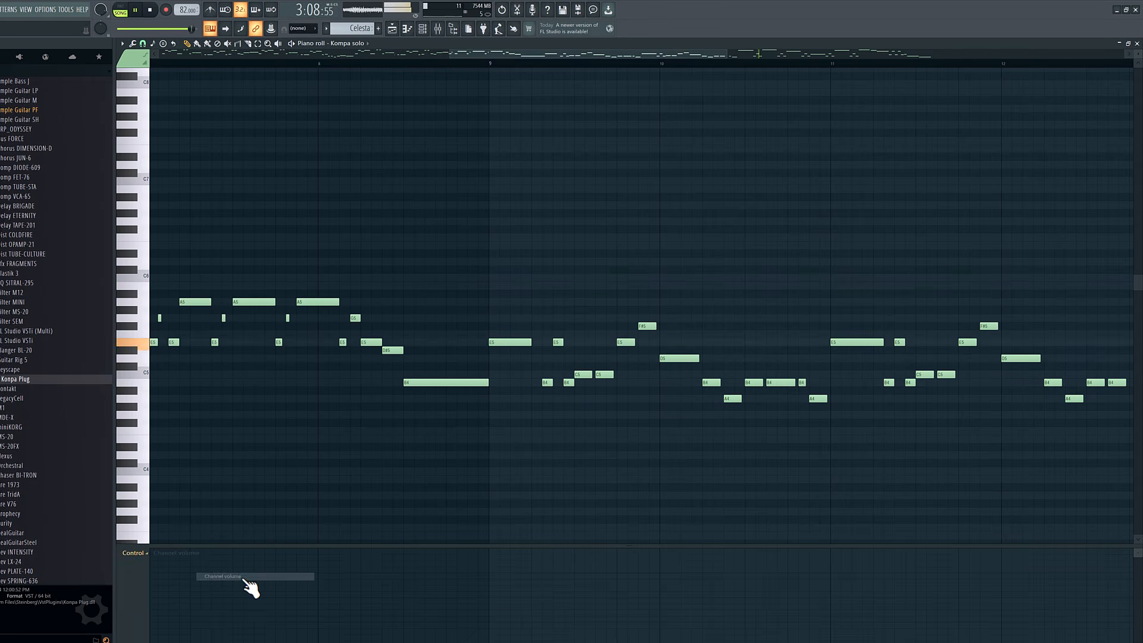
{"action": "left_click", "coordinate": [149, 554]}
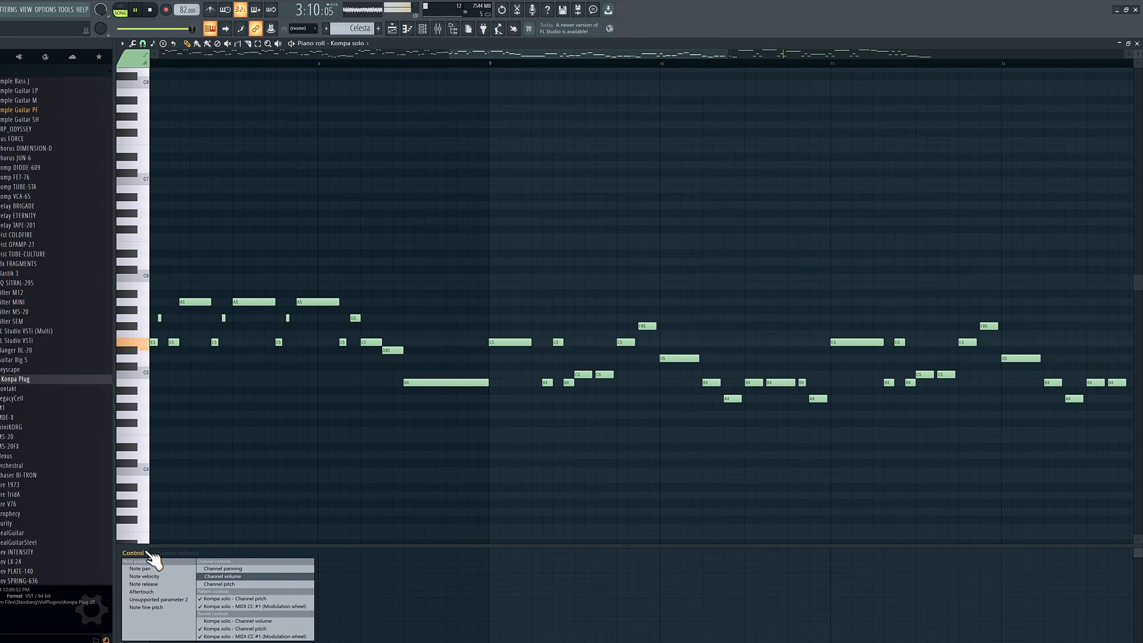
{"action": "left_click", "coordinate": [182, 576]}
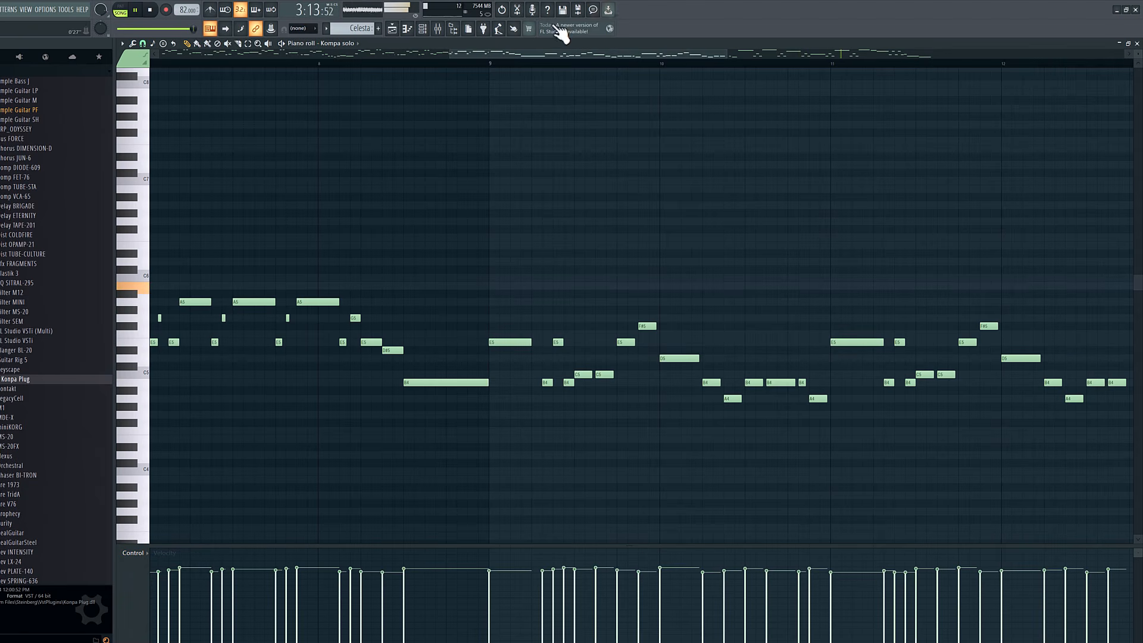
{"action": "left_click_drag", "start_coordinate": [486, 62], "coordinate": [762, 52]}
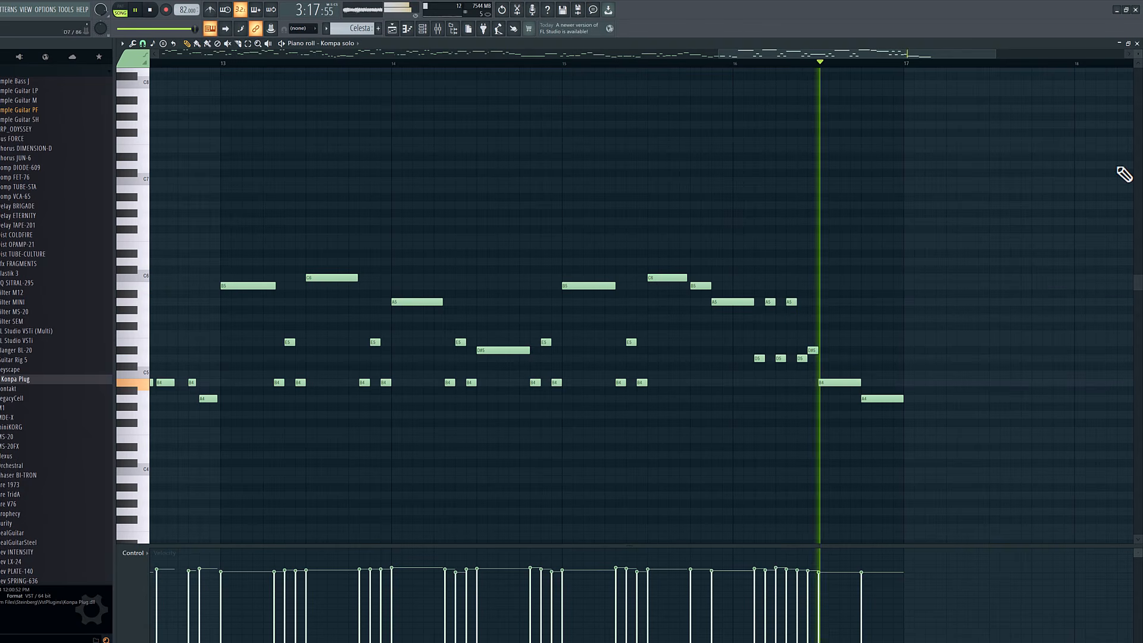
Close the piano roll and playlist, inspect the Kompa solo's Solo - Lagel Konsa preset and its Layer 2 level, and reopen the playlist
{"action": "left_click", "coordinate": [1137, 44]}
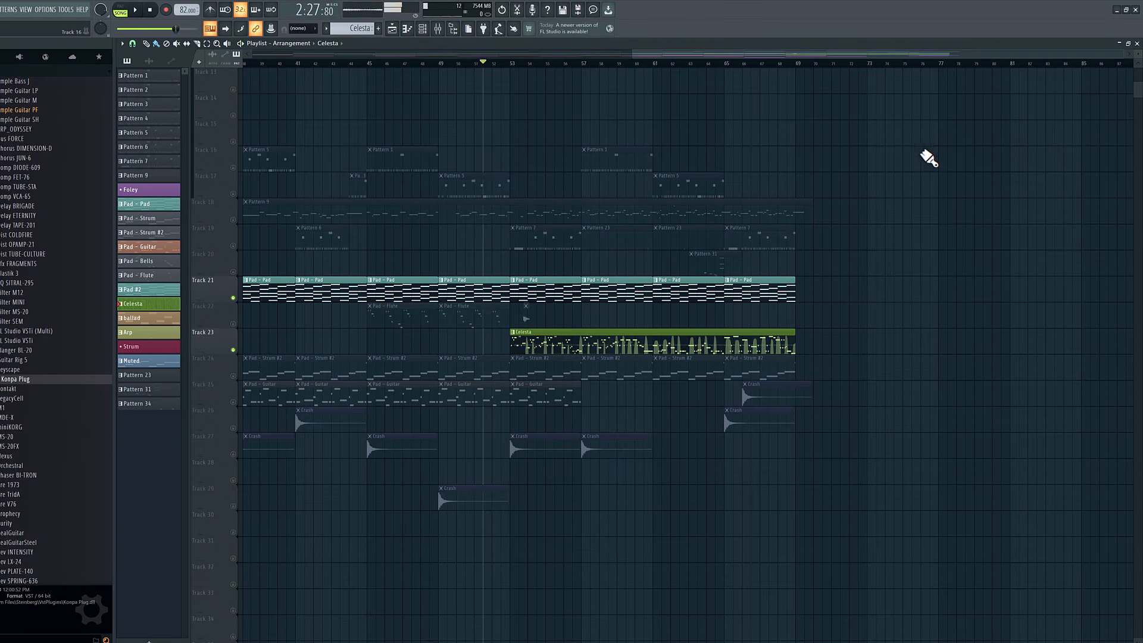
{"action": "left_click", "coordinate": [1137, 44]}
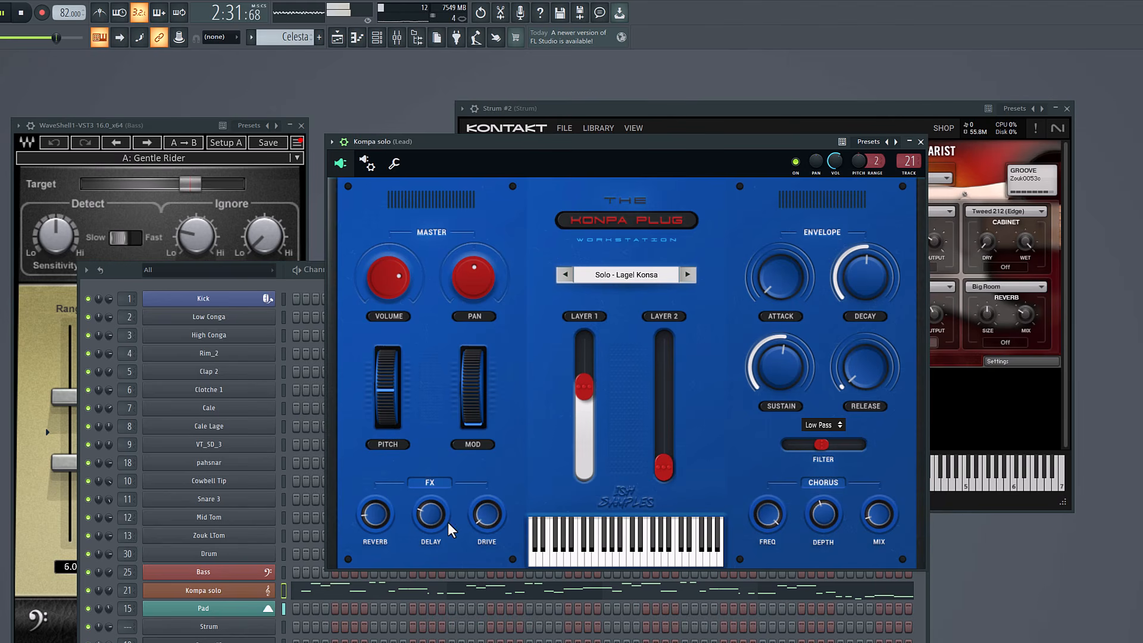
{"action": "mouse_move", "coordinate": [662, 467]}
{"action": "left_mouse_down"}
{"action": "mouse_move", "coordinate": [664, 385]}
{"action": "mouse_move", "coordinate": [663, 462]}
{"action": "left_mouse_up"}
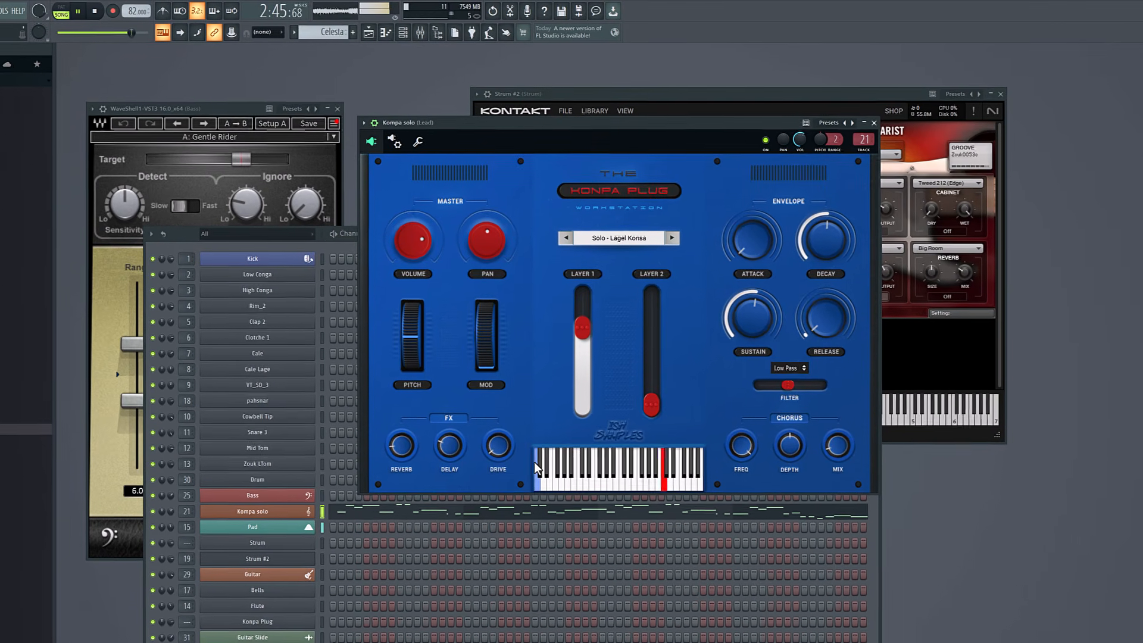
{"action": "left_click", "coordinate": [368, 32]}
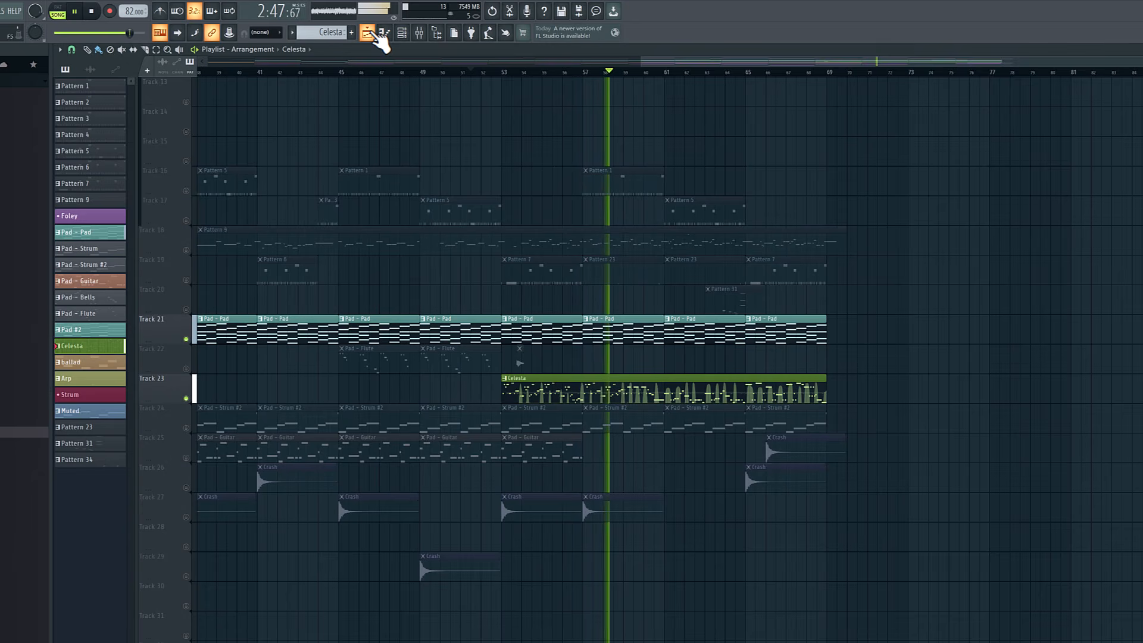
Unmute Track 24's Strum #2 clips, view the Celesta clip's Kompa solo notes during playback, and close the piano roll and playlist
{"action": "left_click", "coordinate": [186, 428]}
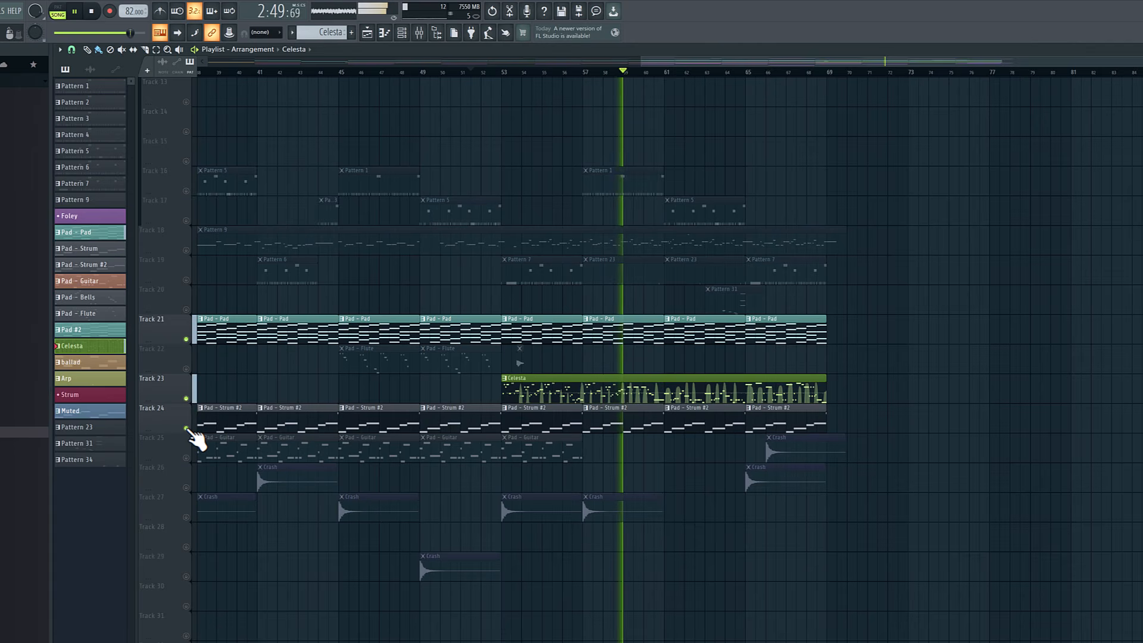
{"action": "double_click", "coordinate": [577, 386]}
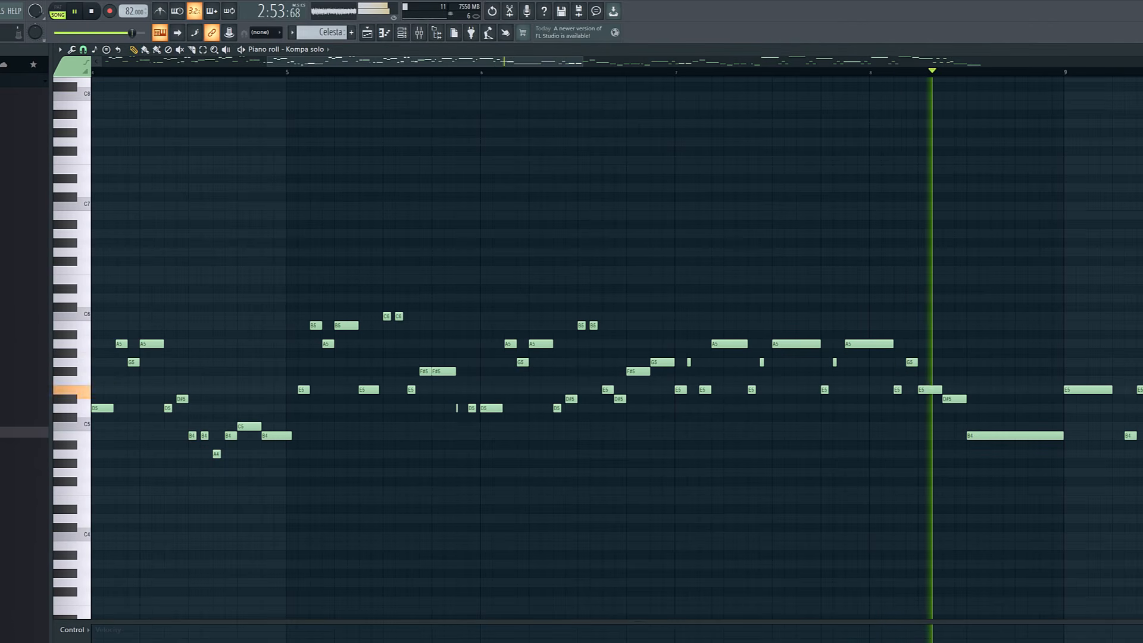
{"action": "key", "text": "F7"}
{"action": "key", "text": "F5"}
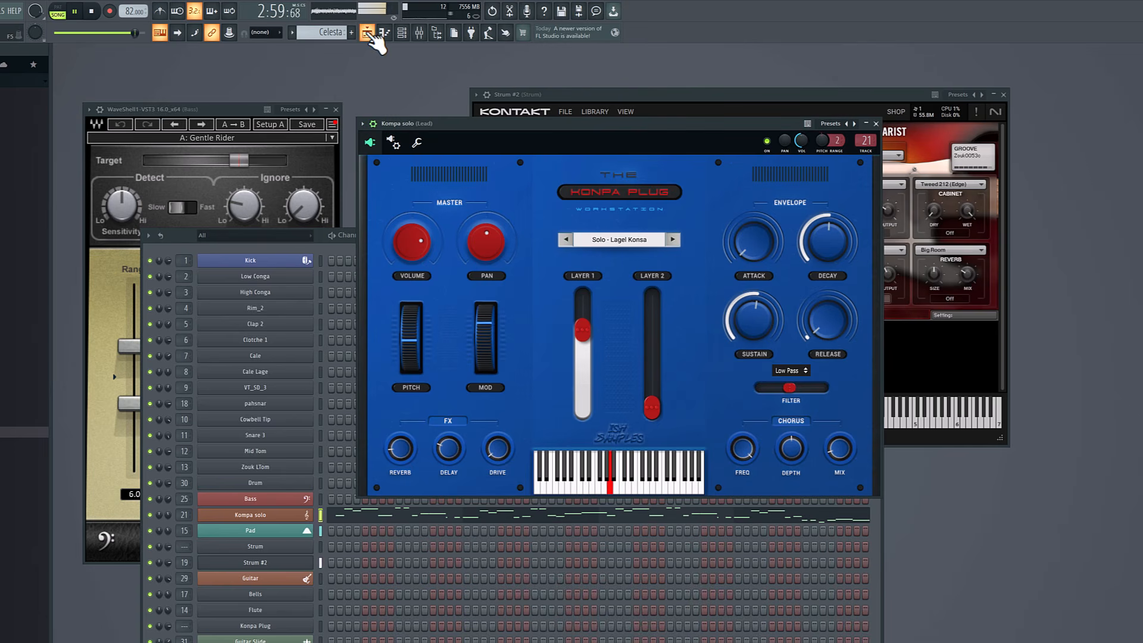
Reopen the playlist, unmute Tracks 18, 19 and 17, and replay the arrangement from just before the Celesta clip
{"action": "left_click", "coordinate": [367, 32]}
{"action": "left_click", "coordinate": [187, 250]}
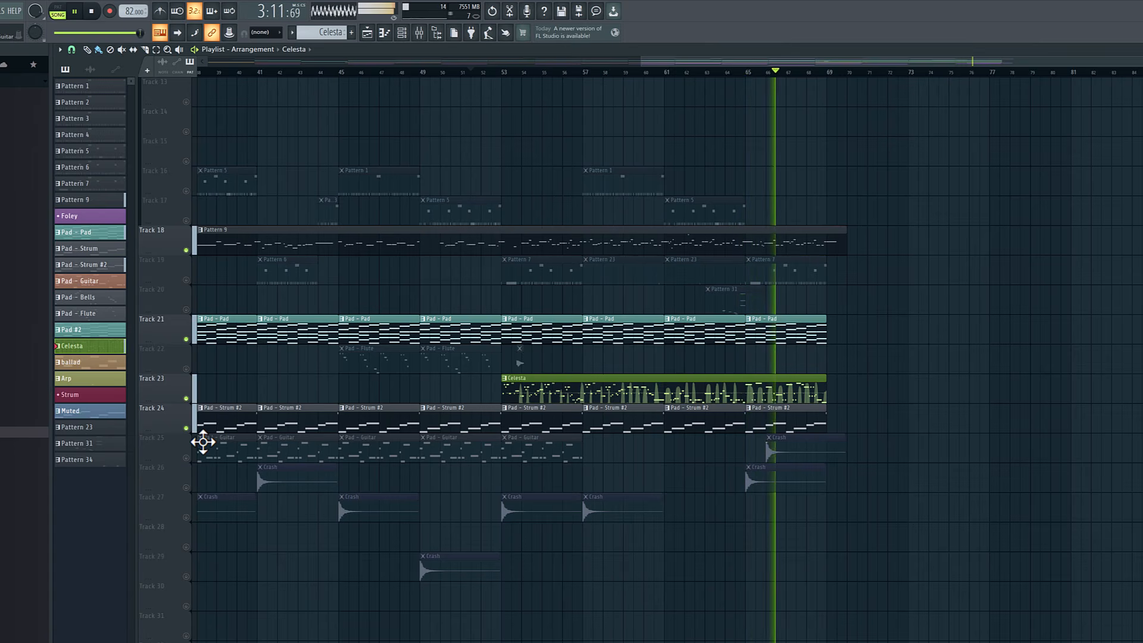
{"action": "left_click", "coordinate": [186, 280]}
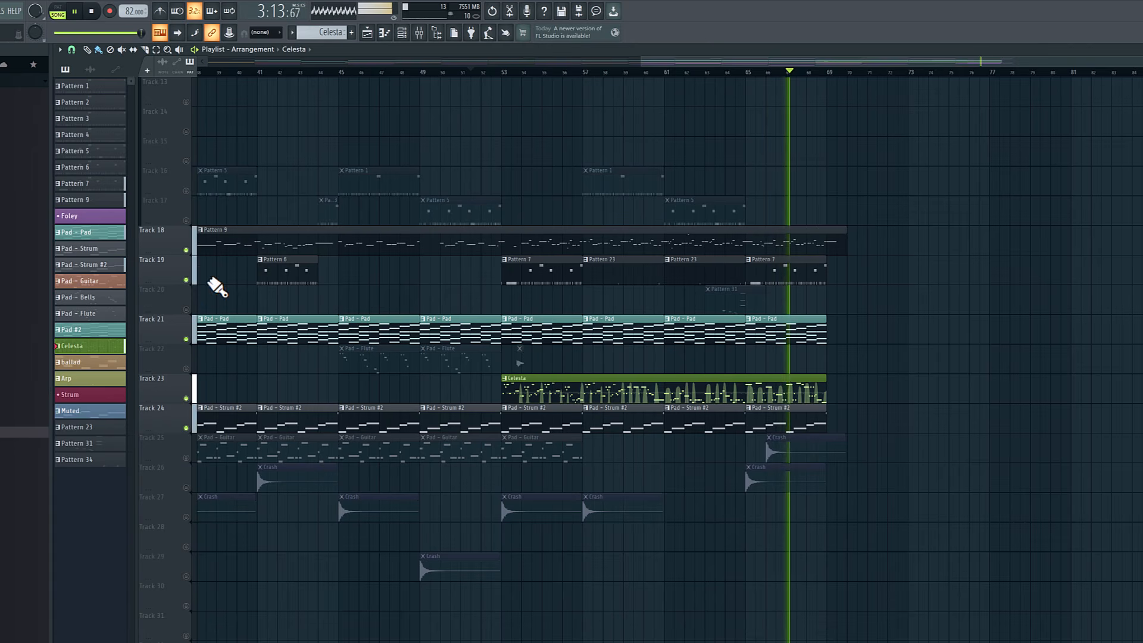
{"action": "left_click", "coordinate": [494, 71]}
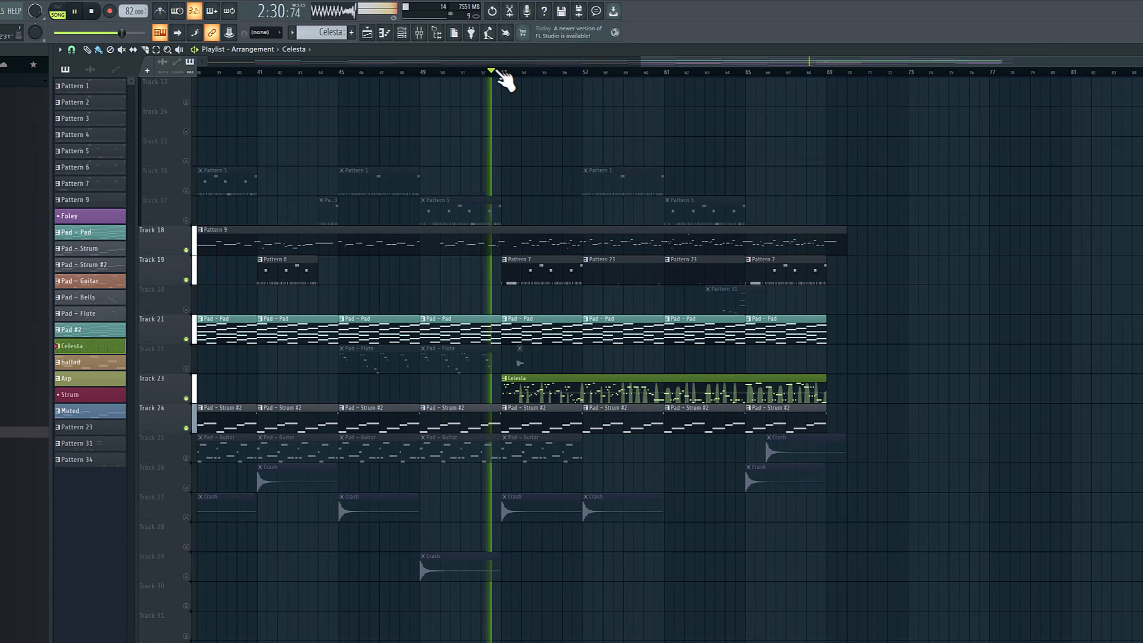
{"action": "left_click", "coordinate": [186, 220]}
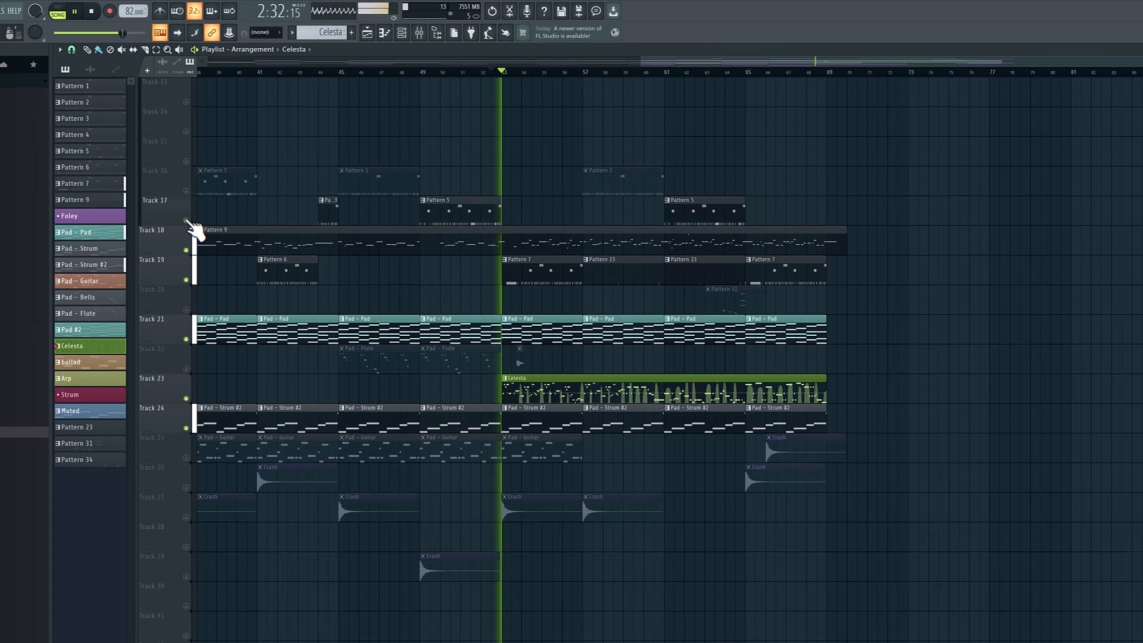
Unmute the flute clips on Track 22, the guitar clips on Track 25 and the crashes on Track 27, and close the playlist
{"action": "left_click", "coordinate": [185, 369]}
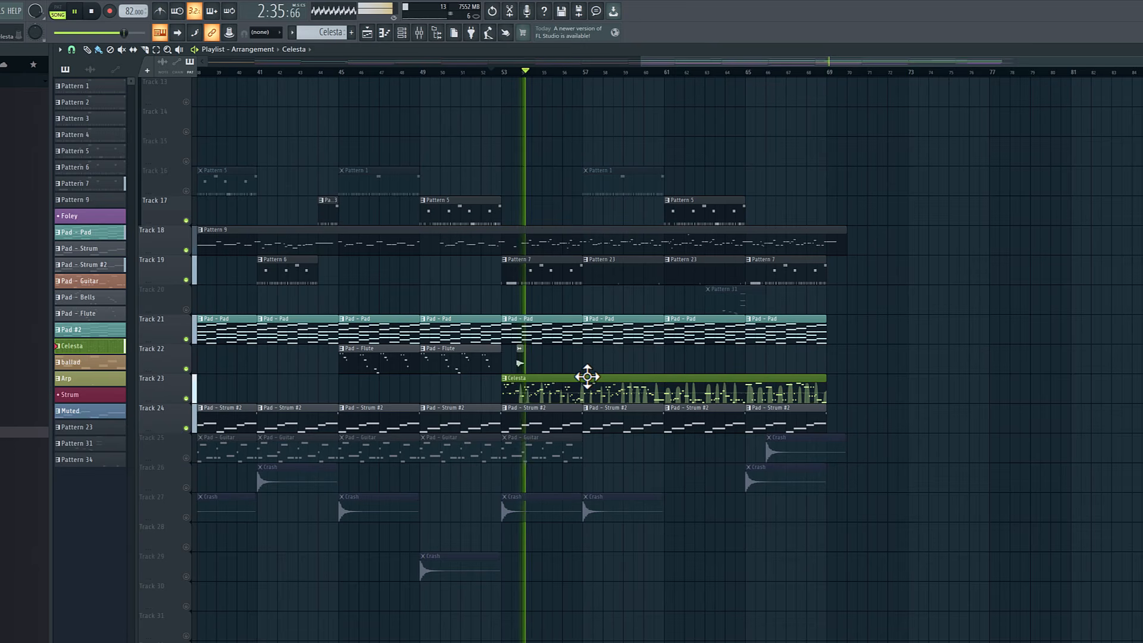
{"action": "left_click", "coordinate": [186, 458]}
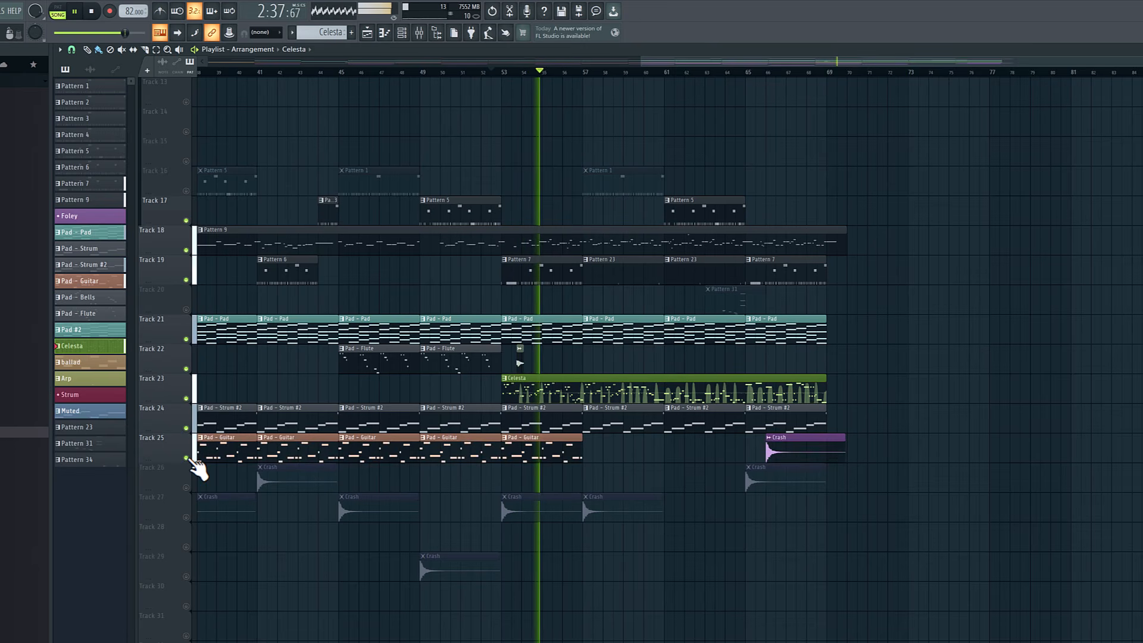
{"action": "left_click", "coordinate": [186, 518]}
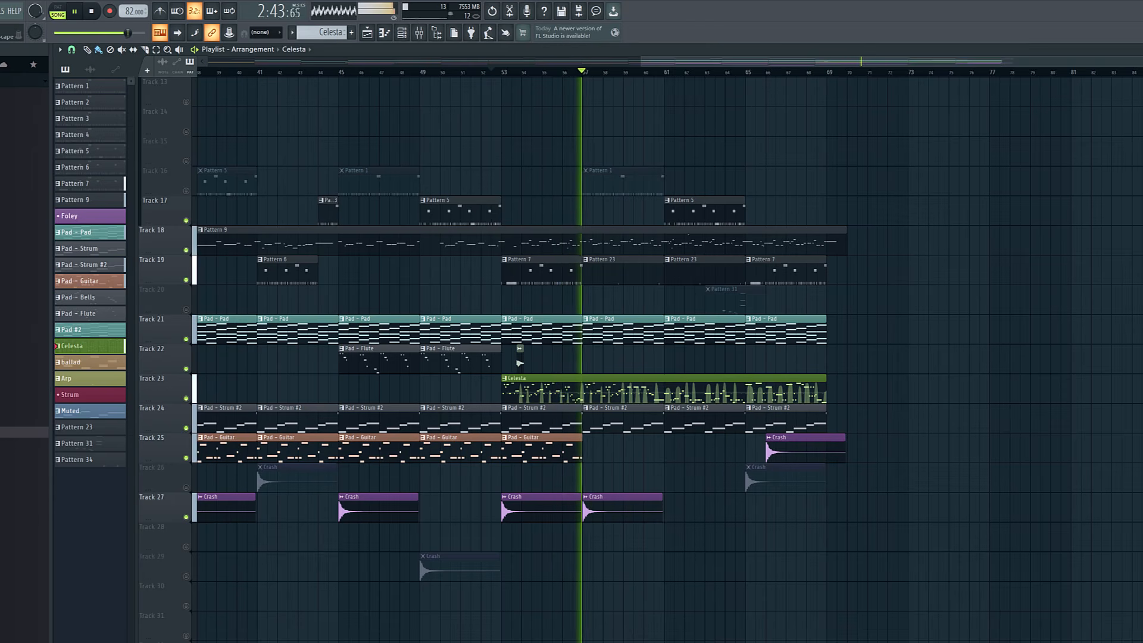
{"action": "key", "text": "F5"}
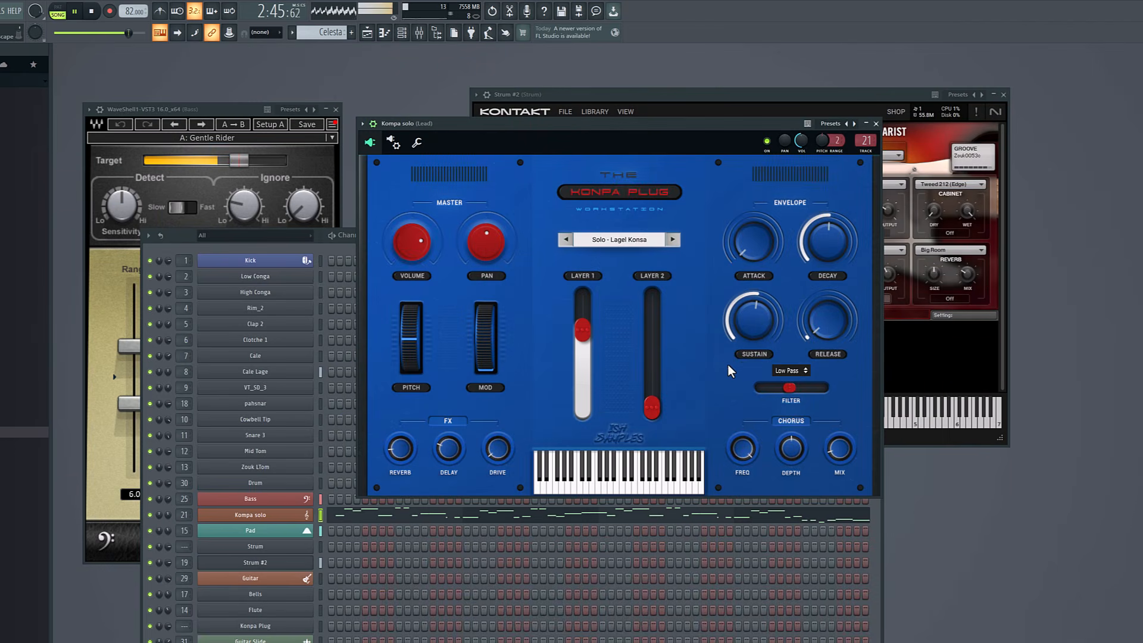